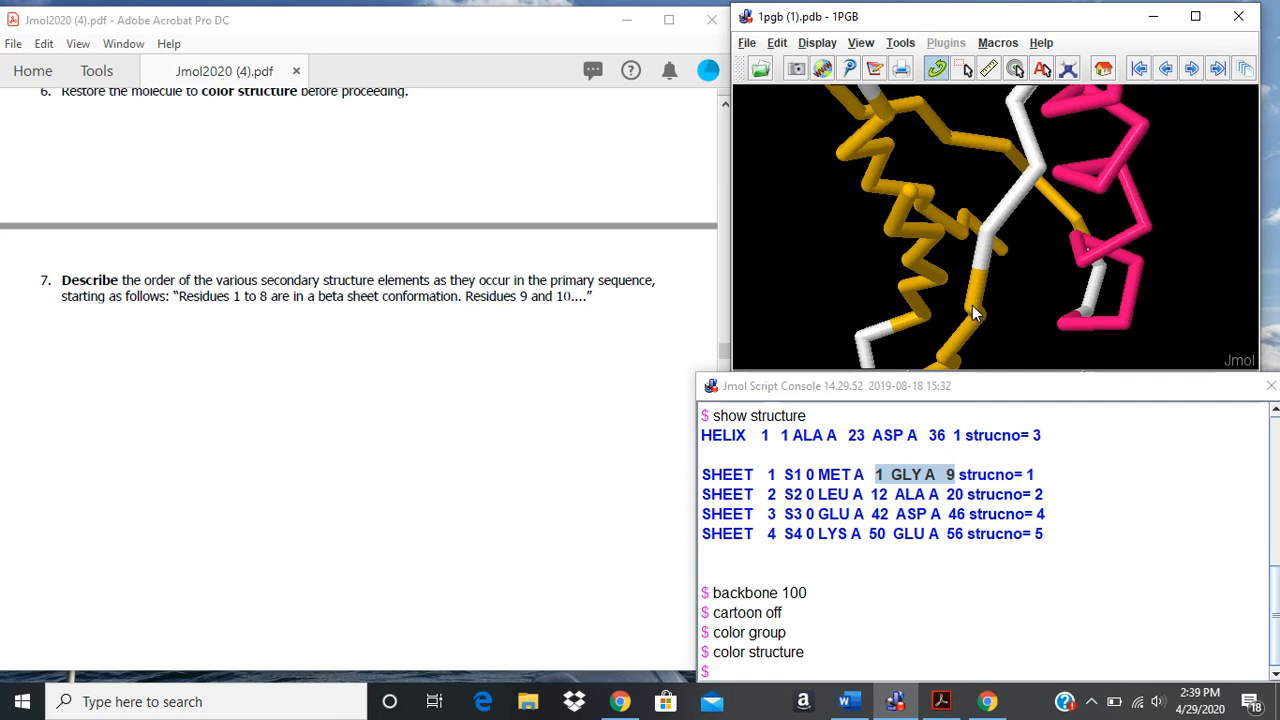
Compare the listed residue ranges of the helix and four sheet strands with the coloured backbone model from several angles
{"action": "scroll", "coordinate": [858, 505], "scroll_direction": "up", "scroll_amount": 1}
{"action": "left_click_drag", "start_coordinate": [1050, 250], "coordinate": [983, 250]}
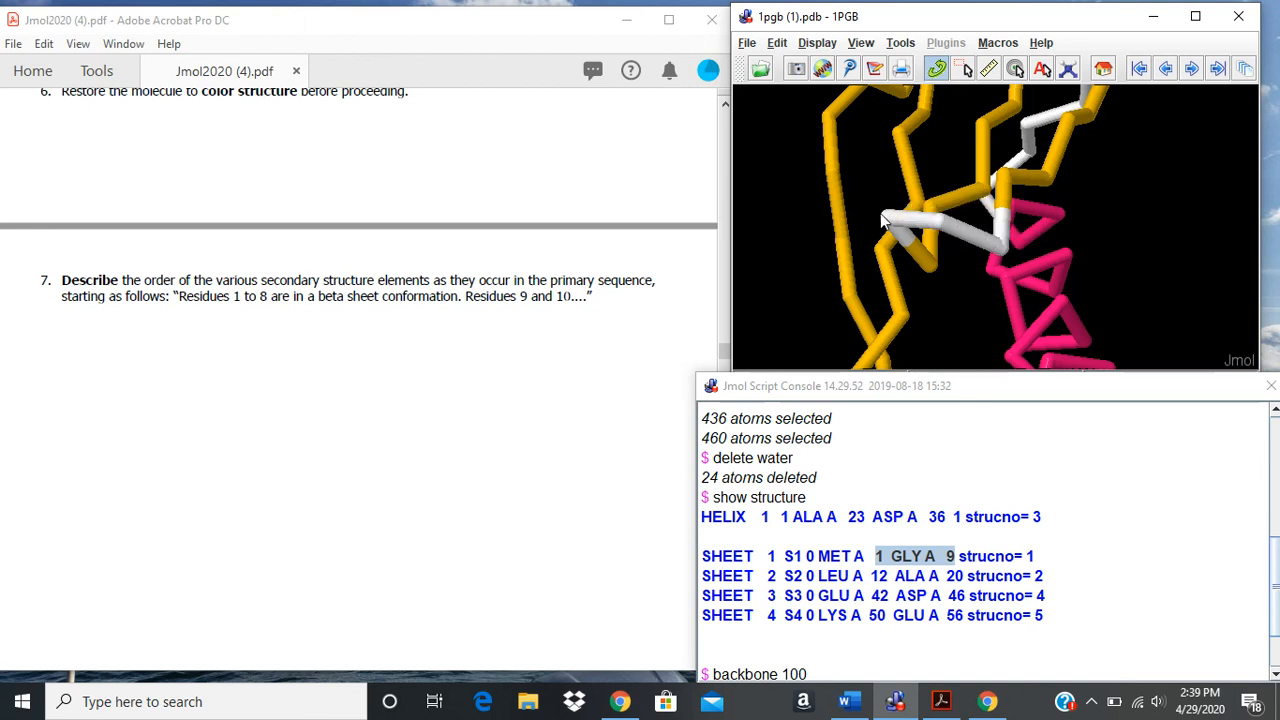
{"action": "mouse_move", "coordinate": [883, 220]}
{"action": "left_click_drag", "start_coordinate": [869, 615], "coordinate": [966, 617]}
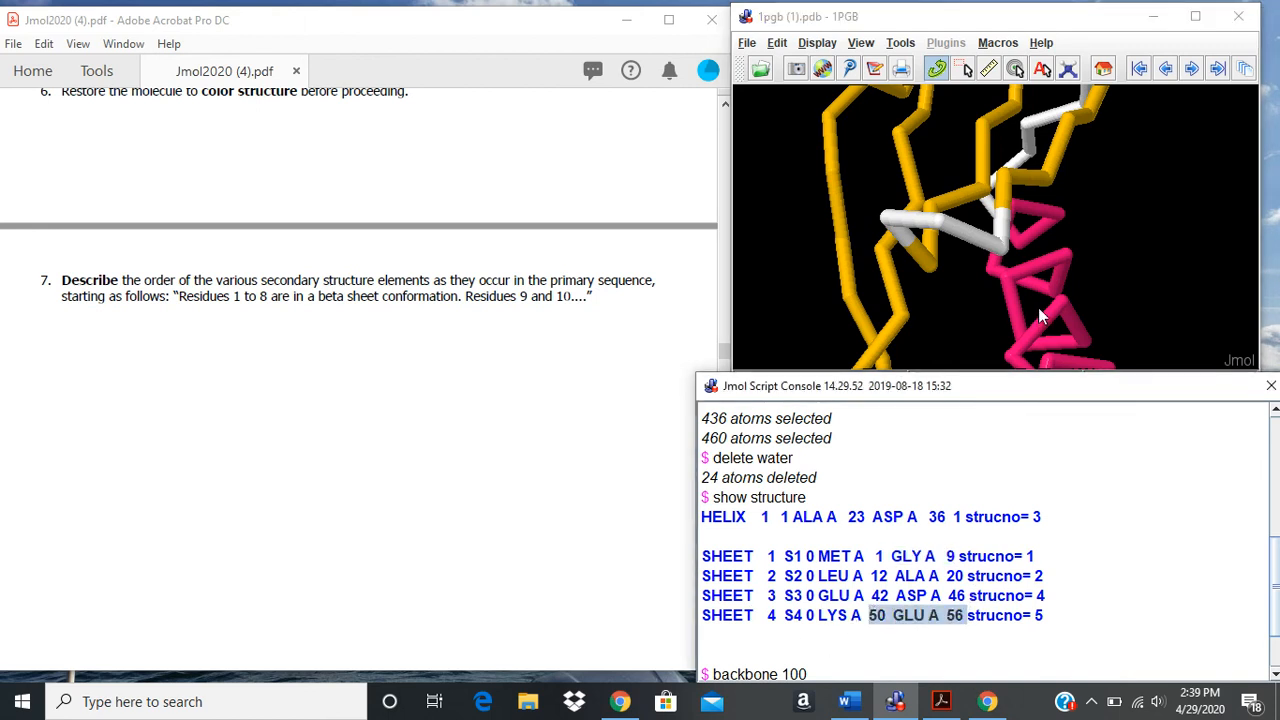
{"action": "scroll", "coordinate": [1028, 225], "scroll_direction": "down", "scroll_amount": 5}
{"action": "scroll", "coordinate": [1028, 225], "scroll_direction": "up", "scroll_amount": 8}
{"action": "scroll", "coordinate": [1028, 225], "scroll_direction": "up", "scroll_amount": 3}
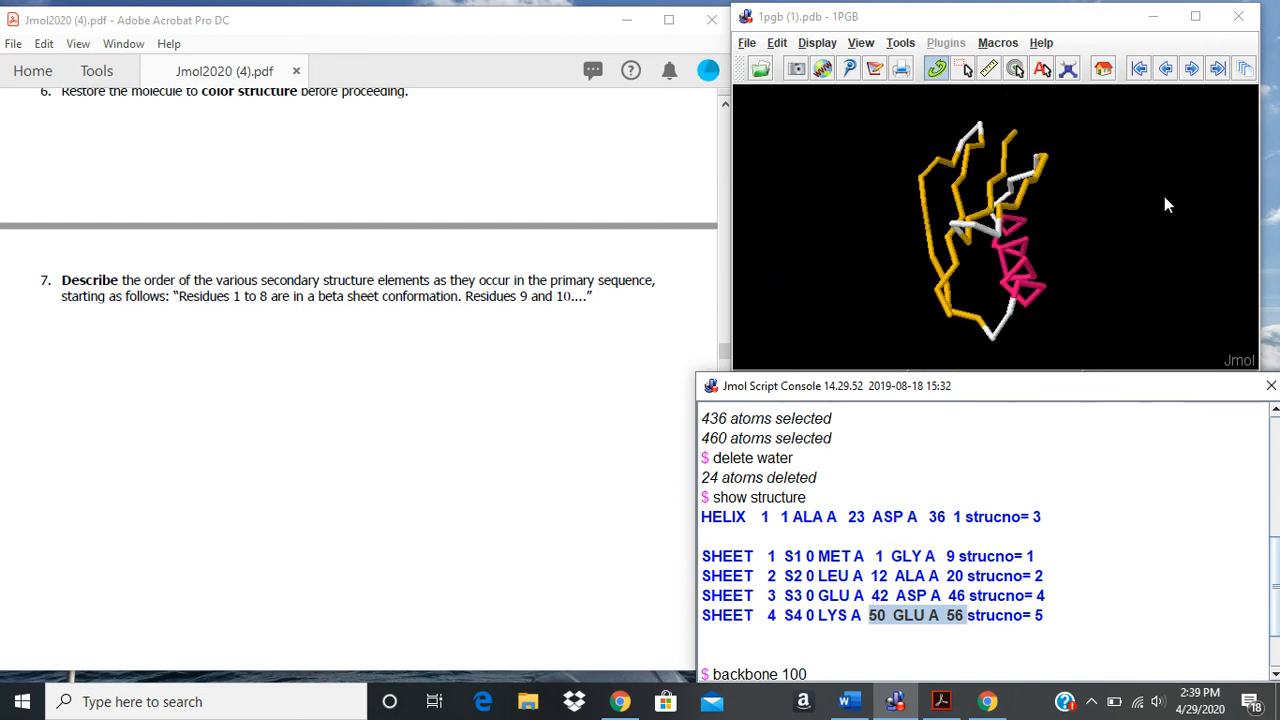
{"action": "scroll", "coordinate": [1026, 233], "scroll_direction": "down", "scroll_amount": 3}
{"action": "left_click_drag", "start_coordinate": [1026, 233], "coordinate": [977, 243]}
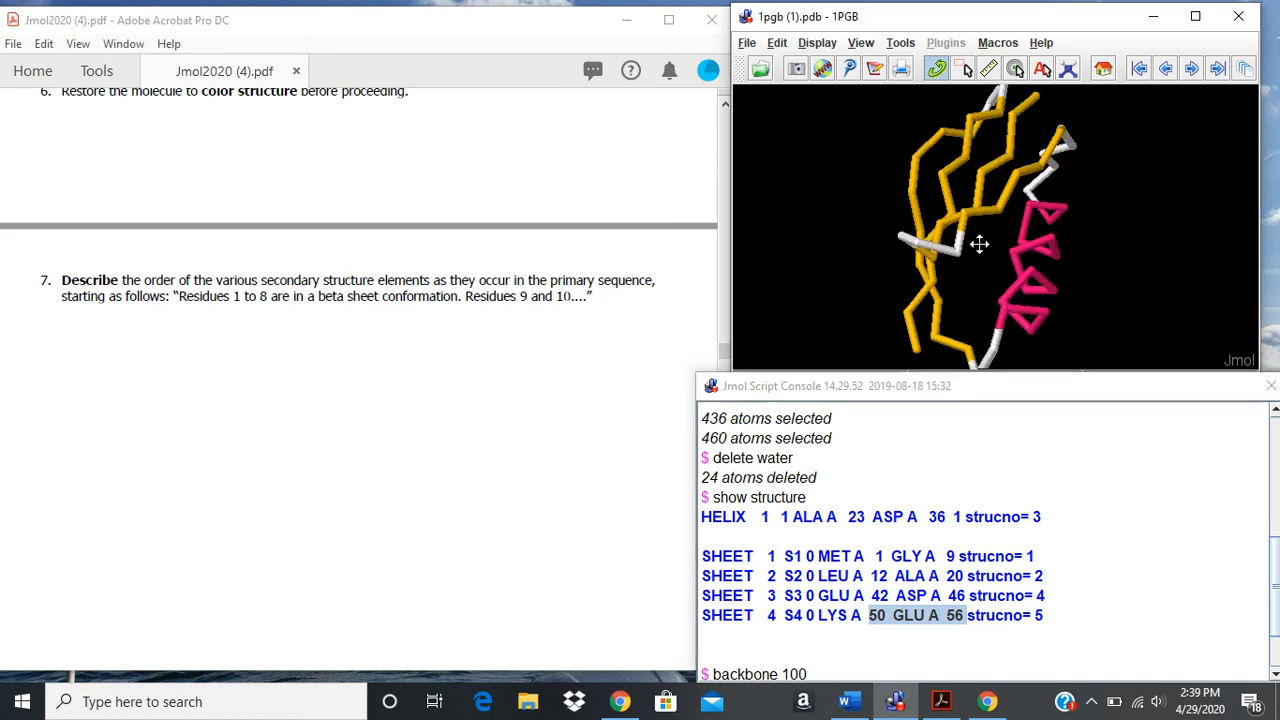
{"action": "left_click", "coordinate": [946, 566]}
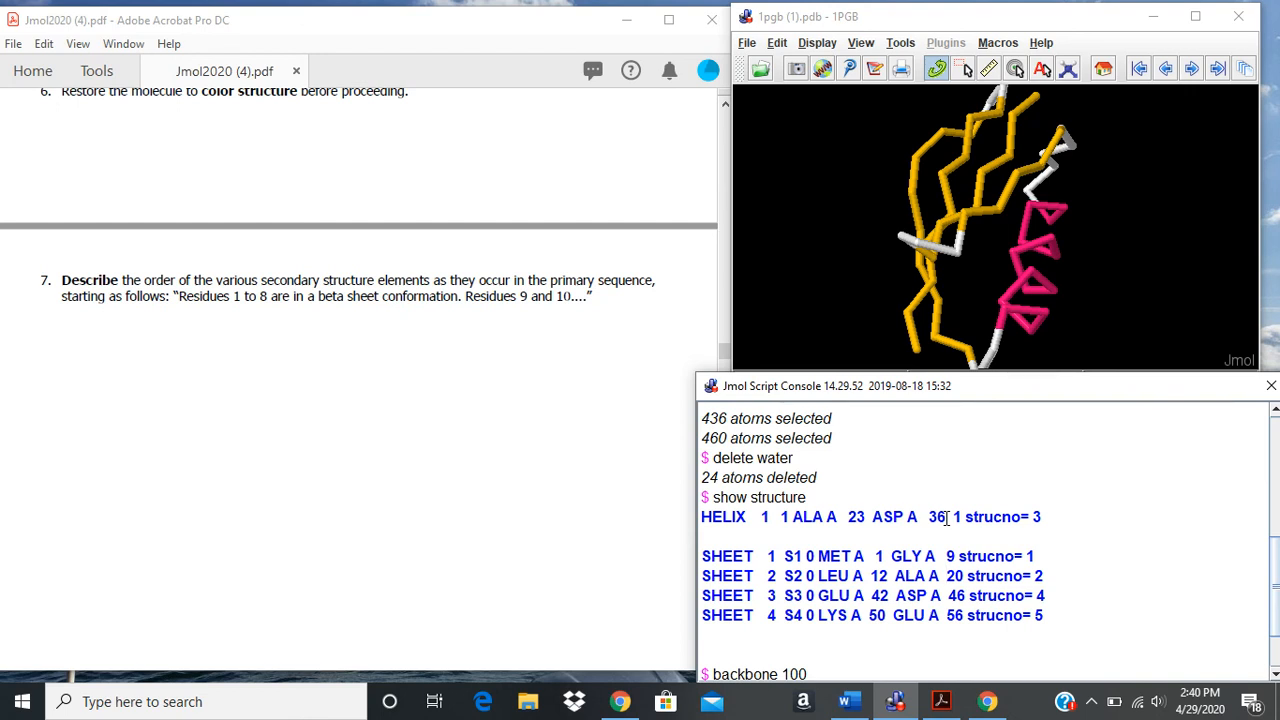
Read the worksheet's beta sheet section and trace the order of the four beta strands across the sheet in the model
{"action": "scroll", "coordinate": [497, 368], "scroll_direction": "down", "scroll_amount": 5}
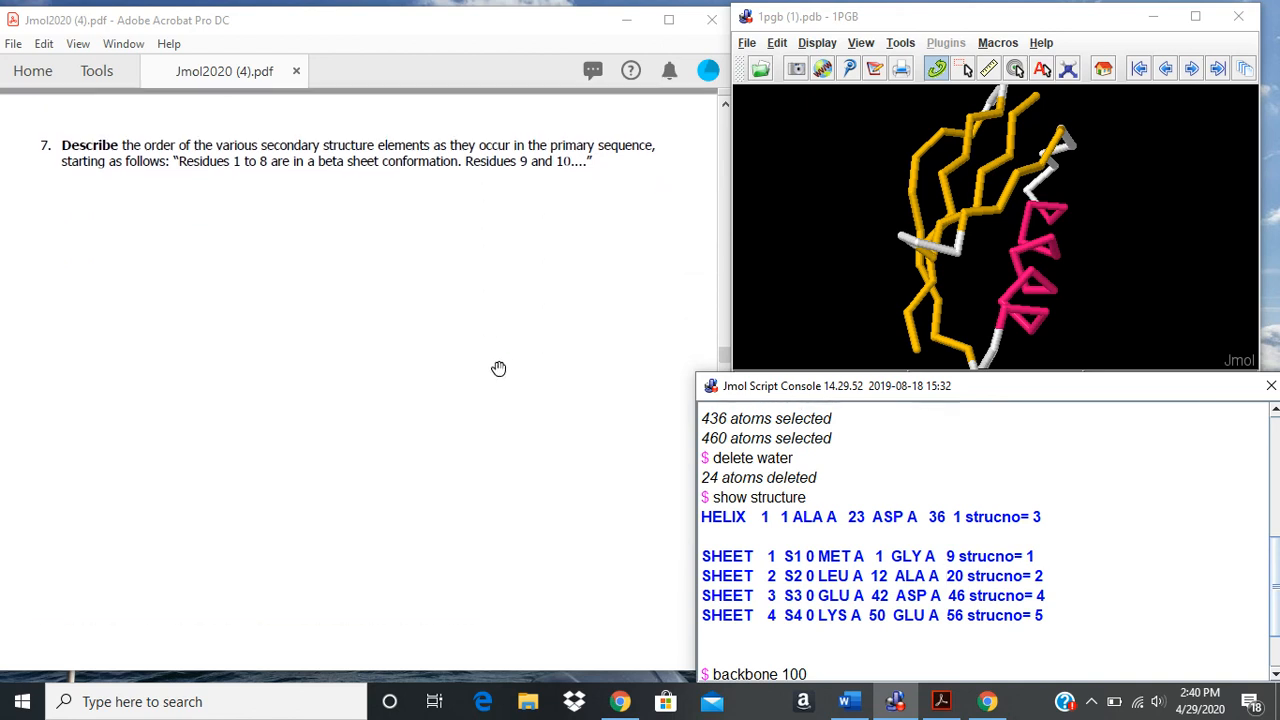
{"action": "scroll", "coordinate": [498, 368], "scroll_direction": "down", "scroll_amount": 6}
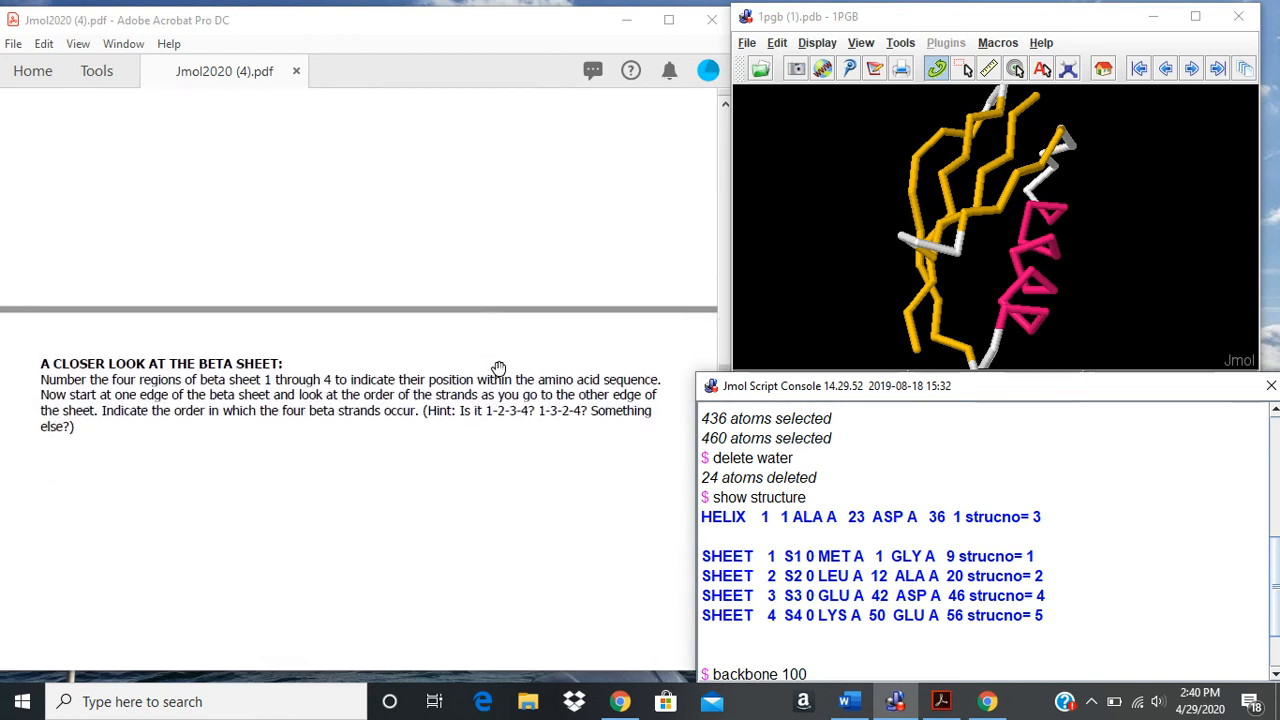
{"action": "left_click_drag", "start_coordinate": [922, 296], "coordinate": [1163, 335]}
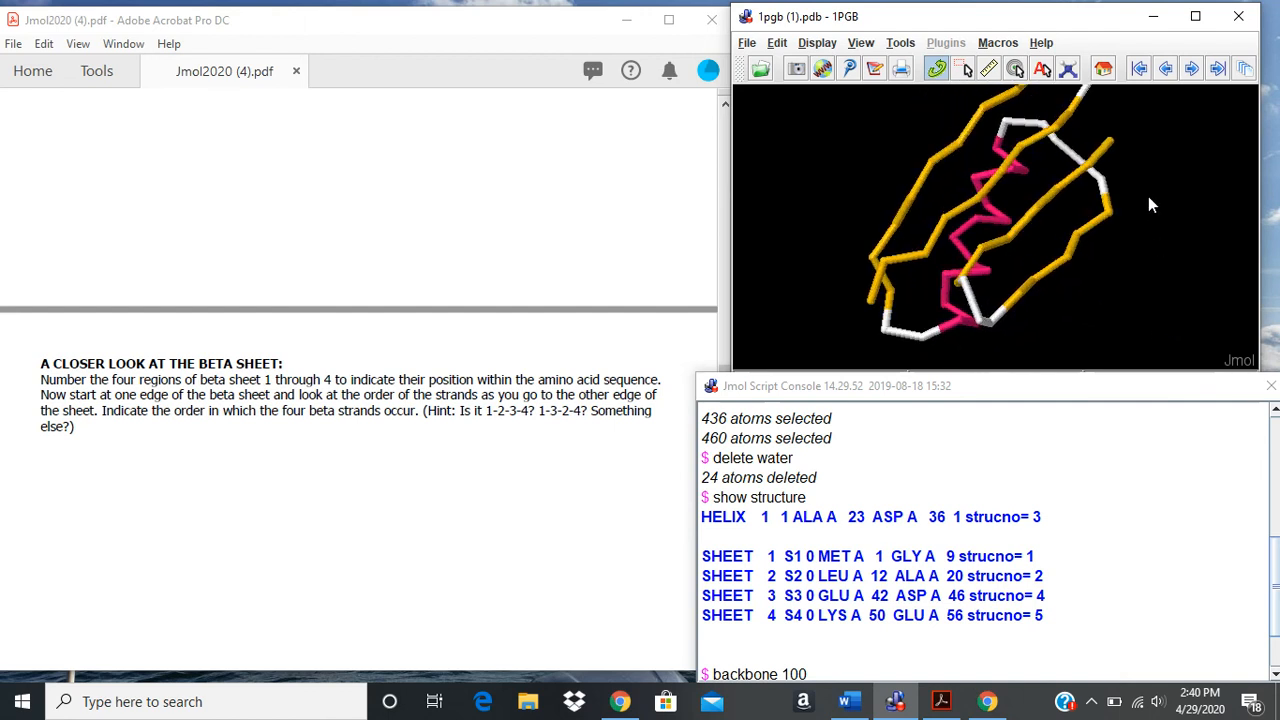
{"action": "scroll", "coordinate": [966, 236], "scroll_direction": "down", "scroll_amount": 3}
{"action": "scroll", "coordinate": [966, 235], "scroll_direction": "up", "scroll_amount": 3}
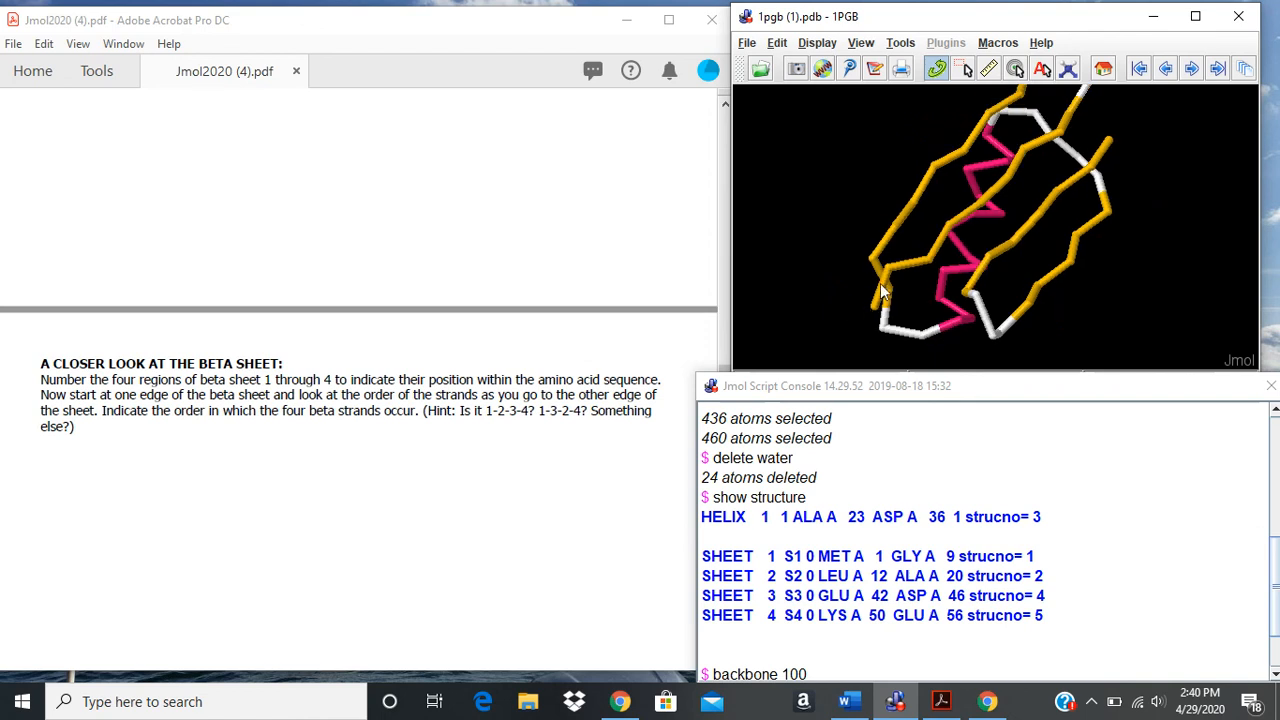
{"action": "scroll", "coordinate": [1023, 181], "scroll_direction": "down", "scroll_amount": 2}
{"action": "scroll", "coordinate": [1023, 181], "scroll_direction": "up", "scroll_amount": 3}
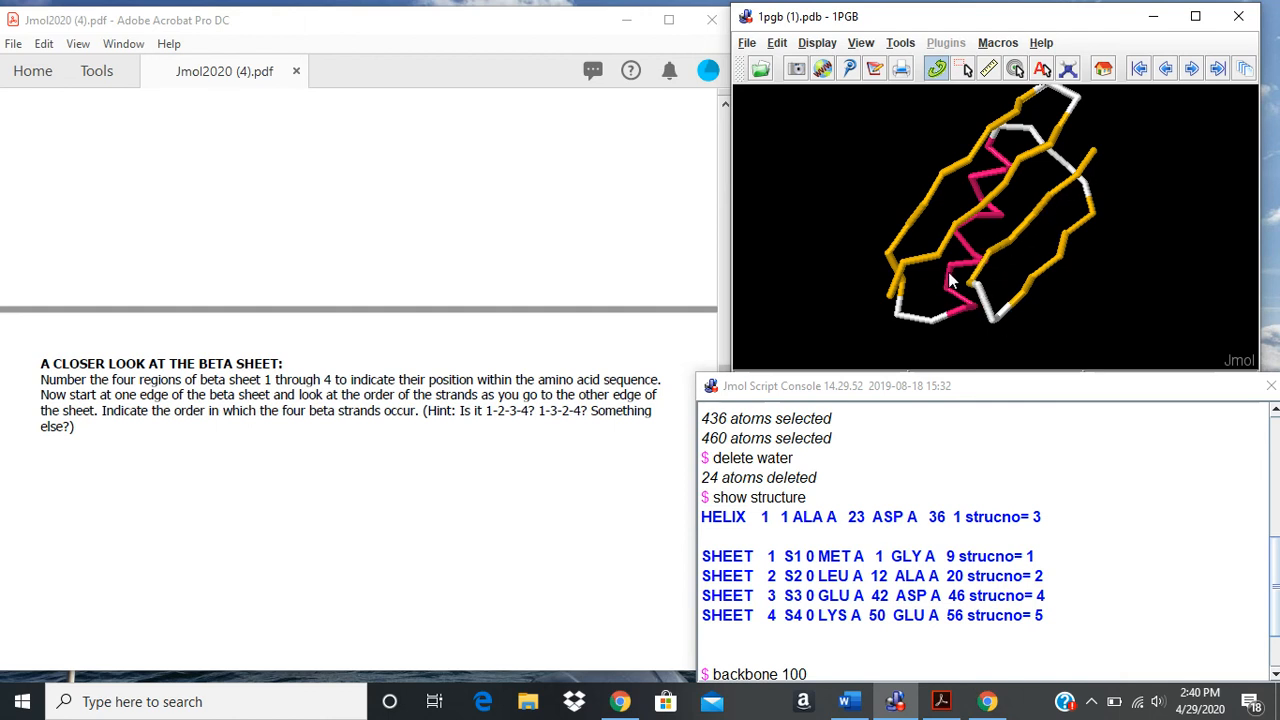
{"action": "mouse_move", "coordinate": [1055, 206]}
{"action": "mouse_move", "coordinate": [1046, 262]}
{"action": "left_click_drag", "start_coordinate": [1066, 194], "coordinate": [945, 195]}
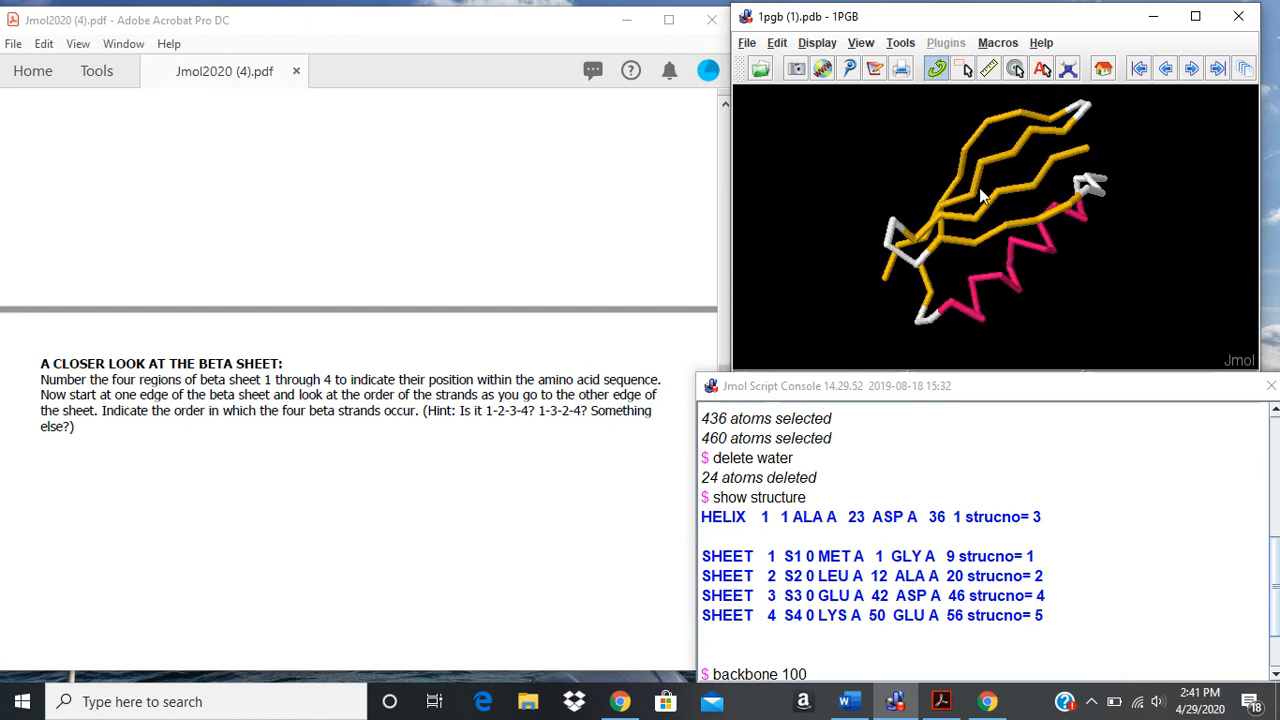
{"action": "left_click_drag", "start_coordinate": [1028, 204], "coordinate": [1001, 181]}
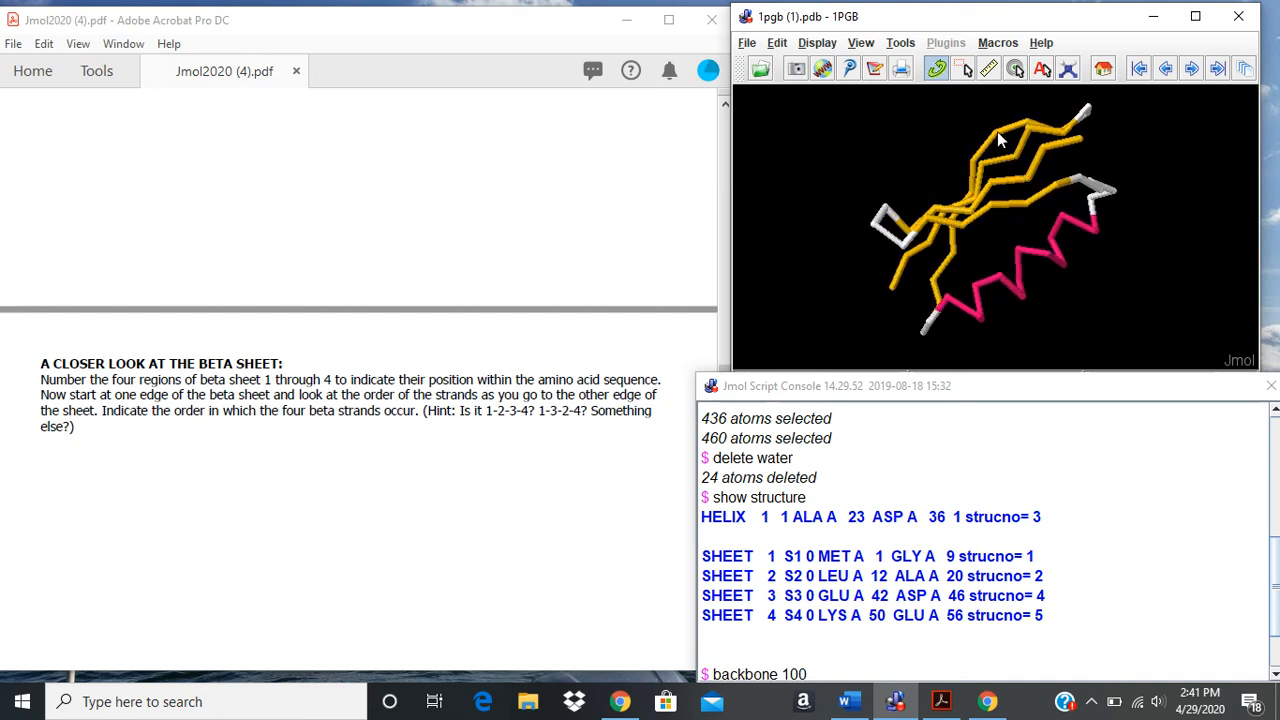
{"action": "mouse_move", "coordinate": [1026, 193]}
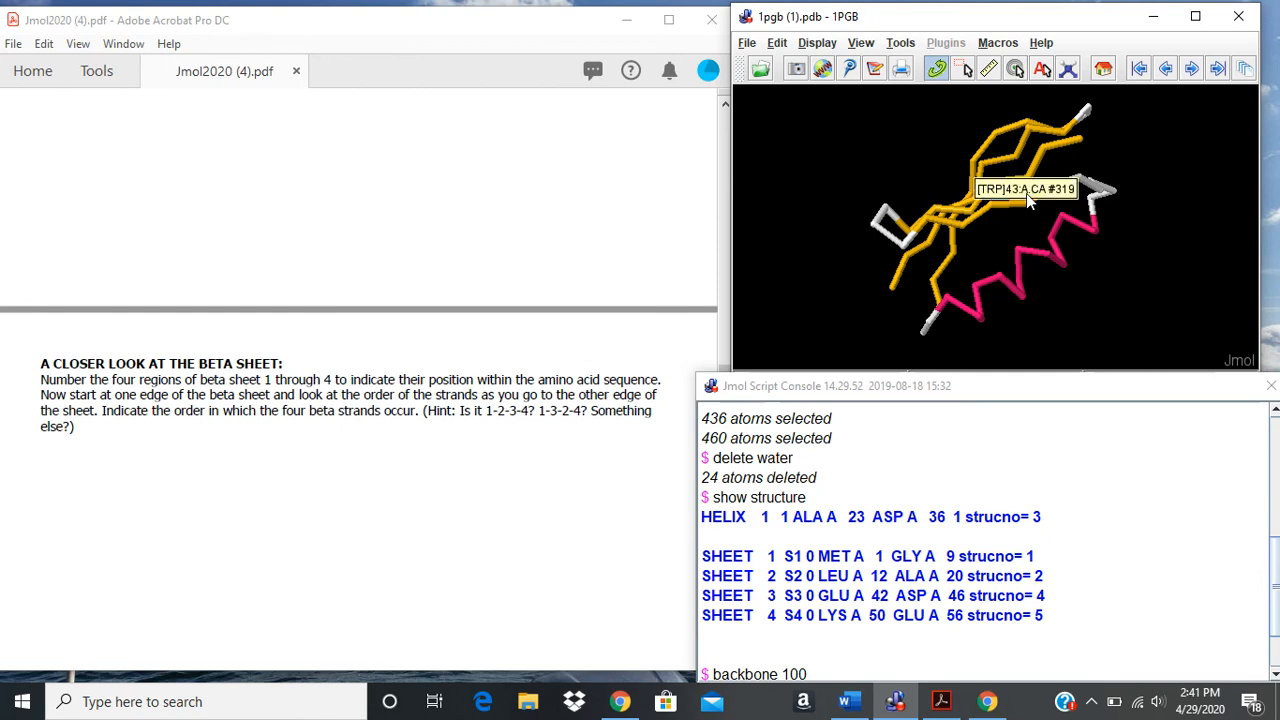
Add the cartoon display to the protein with the command cartoon on, viewing the beta sheet face-on
{"action": "scroll", "coordinate": [430, 452], "scroll_direction": "down", "scroll_amount": 3}
{"action": "scroll", "coordinate": [434, 457], "scroll_direction": "down", "scroll_amount": 4}
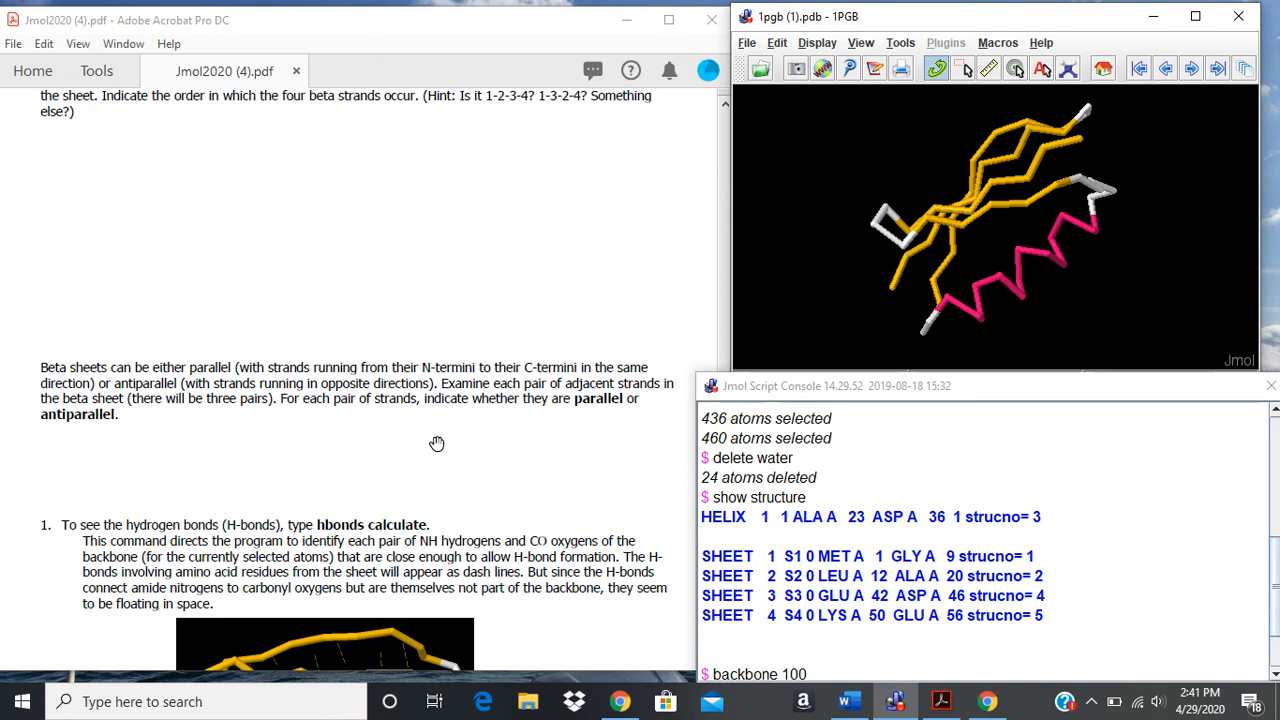
{"action": "left_click_drag", "start_coordinate": [954, 221], "coordinate": [1013, 285]}
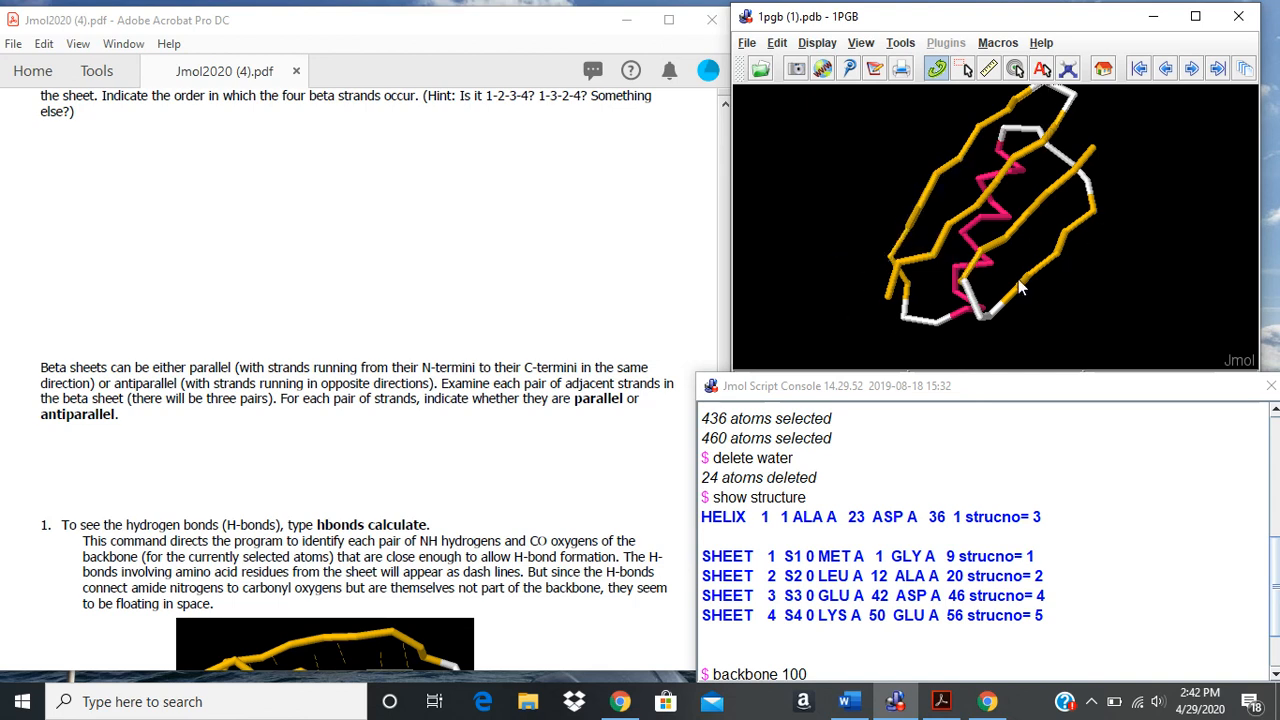
{"action": "scroll", "coordinate": [773, 648], "scroll_direction": "down", "scroll_amount": 2}
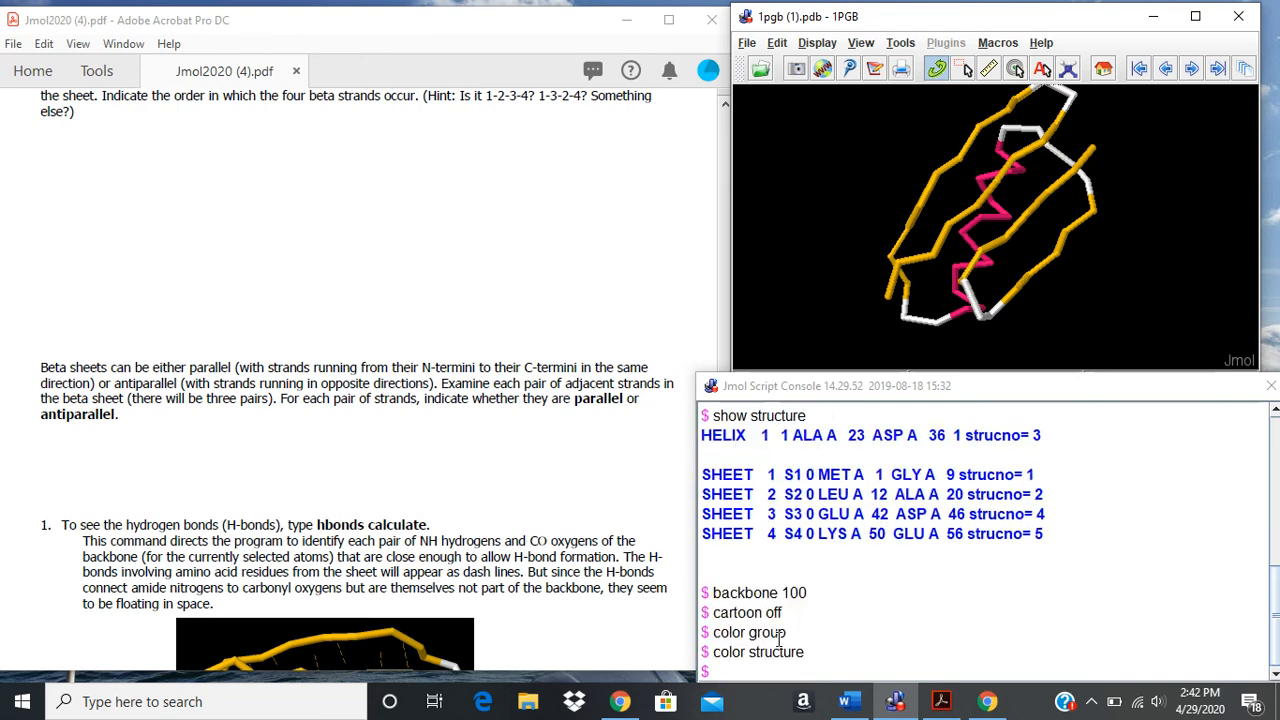
{"action": "left_click", "coordinate": [780, 662]}
{"action": "type", "text": "cartoon on"}
{"action": "key", "text": "Return"}
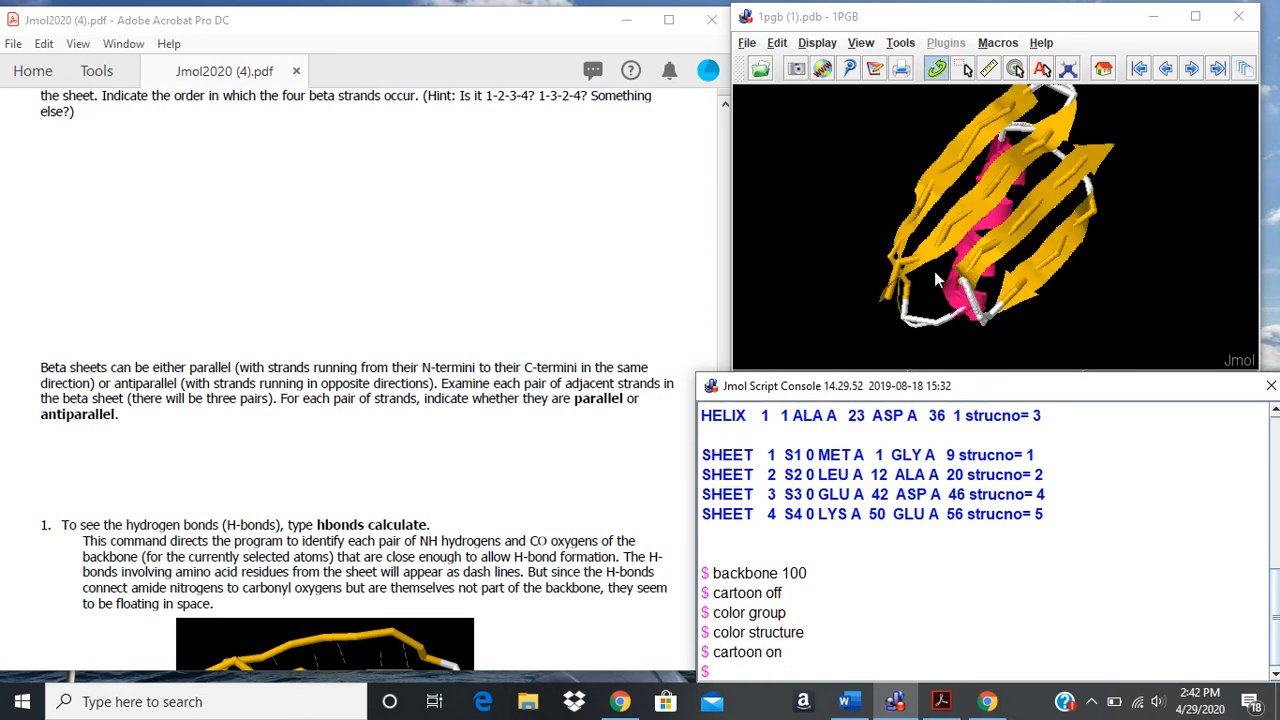
Examine whether adjacent beta strands run parallel or antiparallel, and undo the cartoon display
{"action": "left_click_drag", "start_coordinate": [941, 268], "coordinate": [884, 298]}
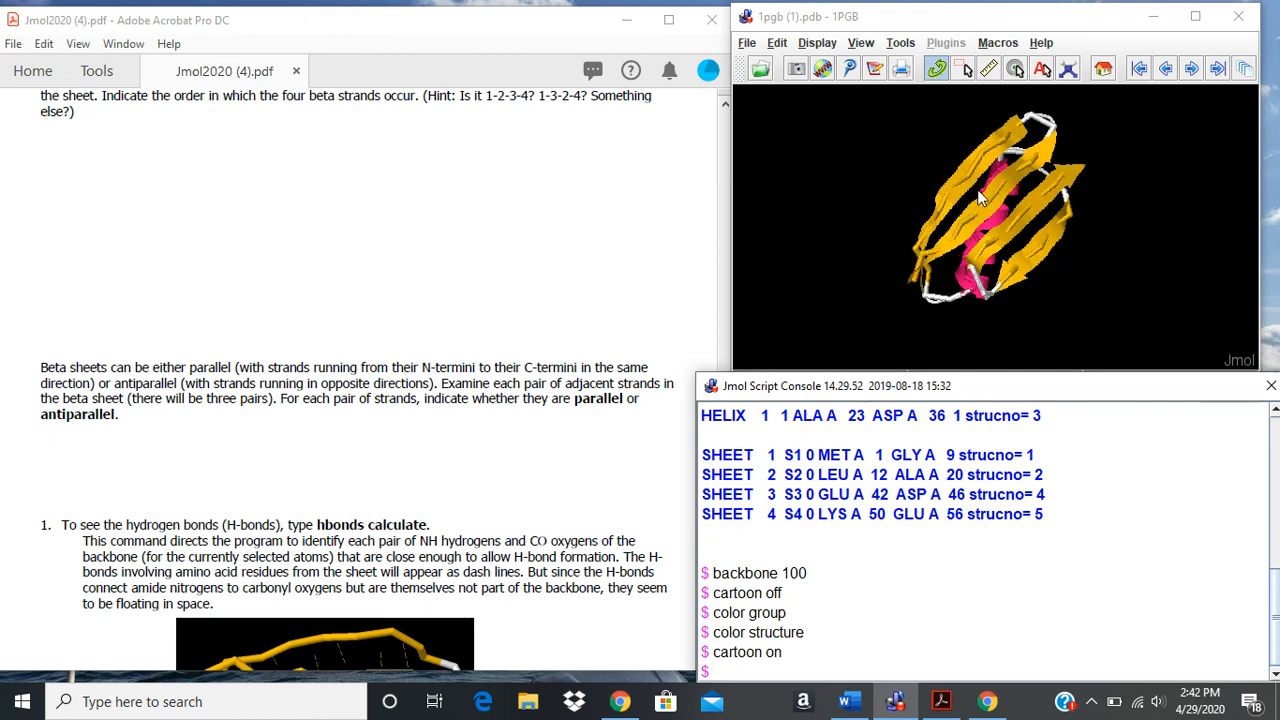
{"action": "scroll", "coordinate": [972, 205], "scroll_direction": "up", "scroll_amount": 2}
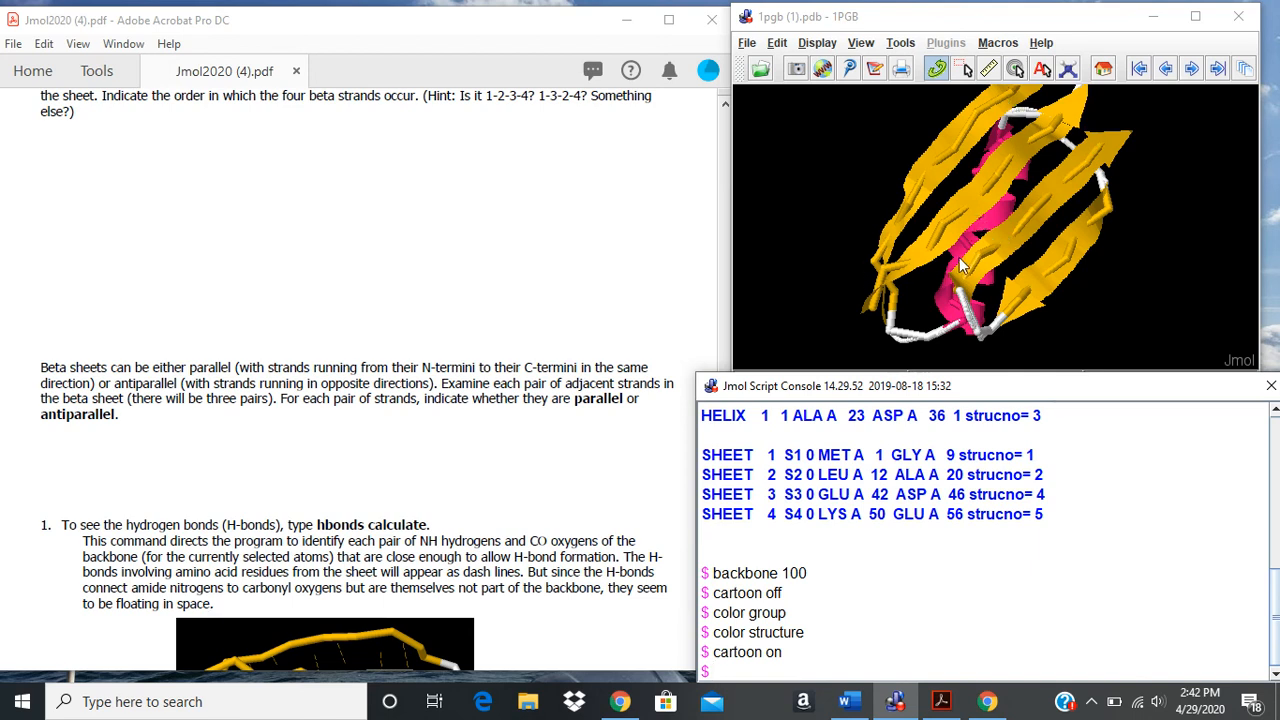
{"action": "mouse_move", "coordinate": [965, 286]}
{"action": "scroll", "coordinate": [833, 517], "scroll_direction": "down", "scroll_amount": 1}
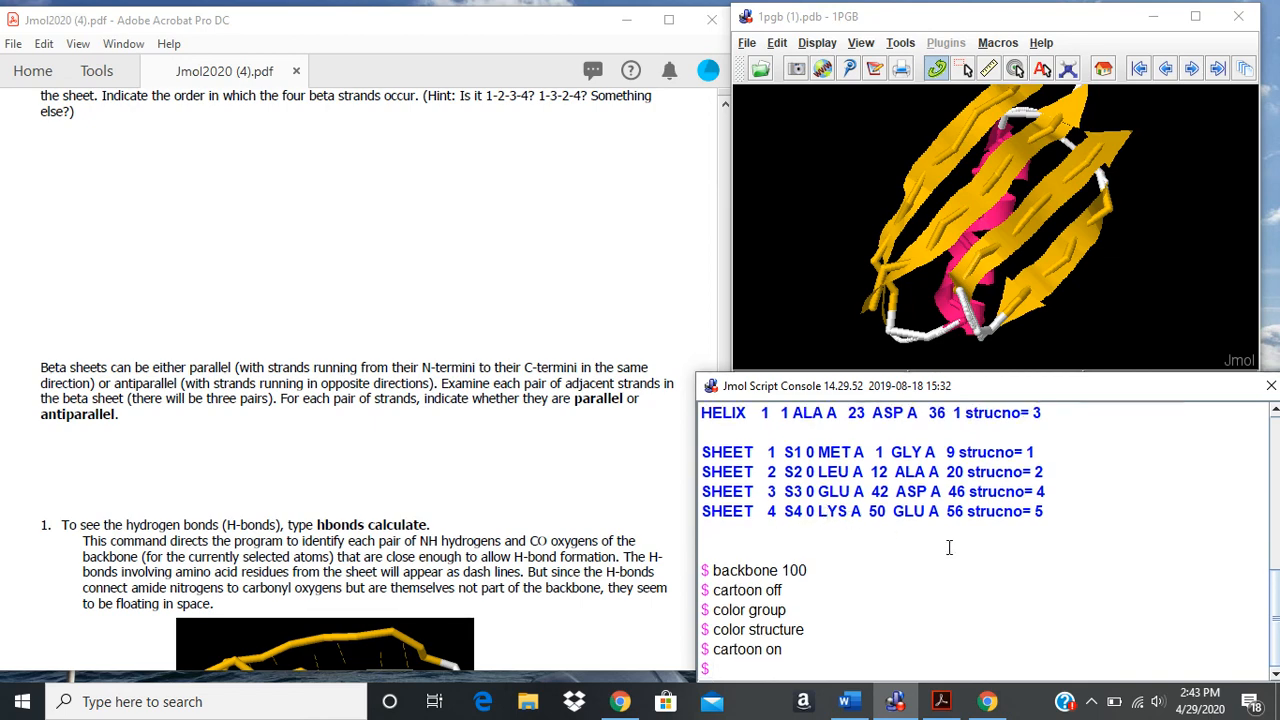
{"action": "left_click_drag", "start_coordinate": [1058, 389], "coordinate": [1084, 346]}
{"action": "left_click", "coordinate": [1106, 594]}
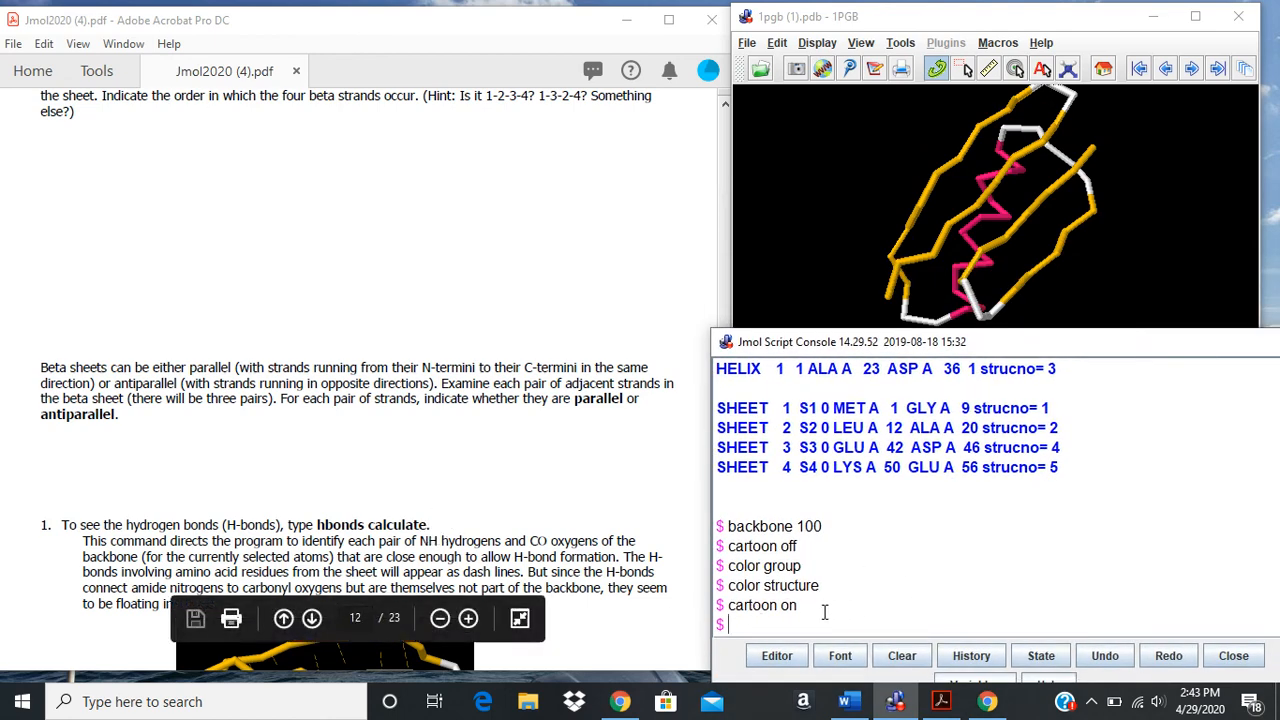
Show the protein's hydrogen bonds by running the command hbonds calculate
{"action": "type", "text": "hbonds calculate"}
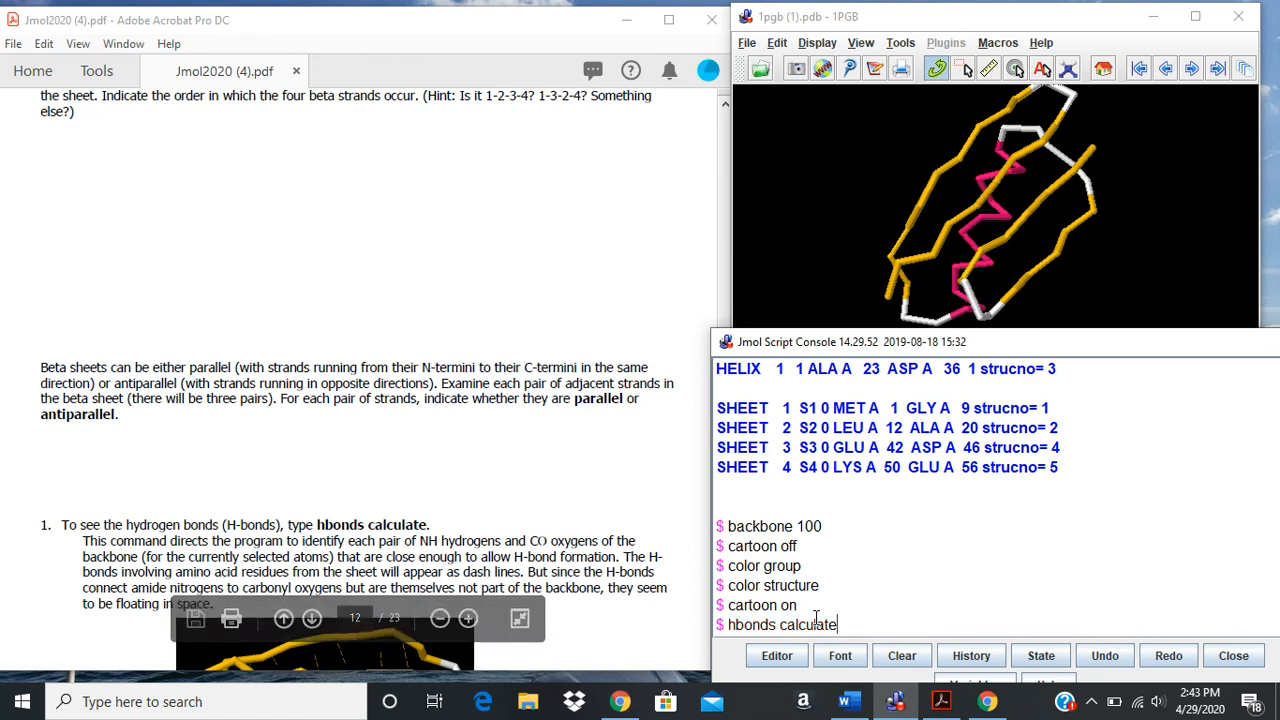
{"action": "key", "text": "Return"}
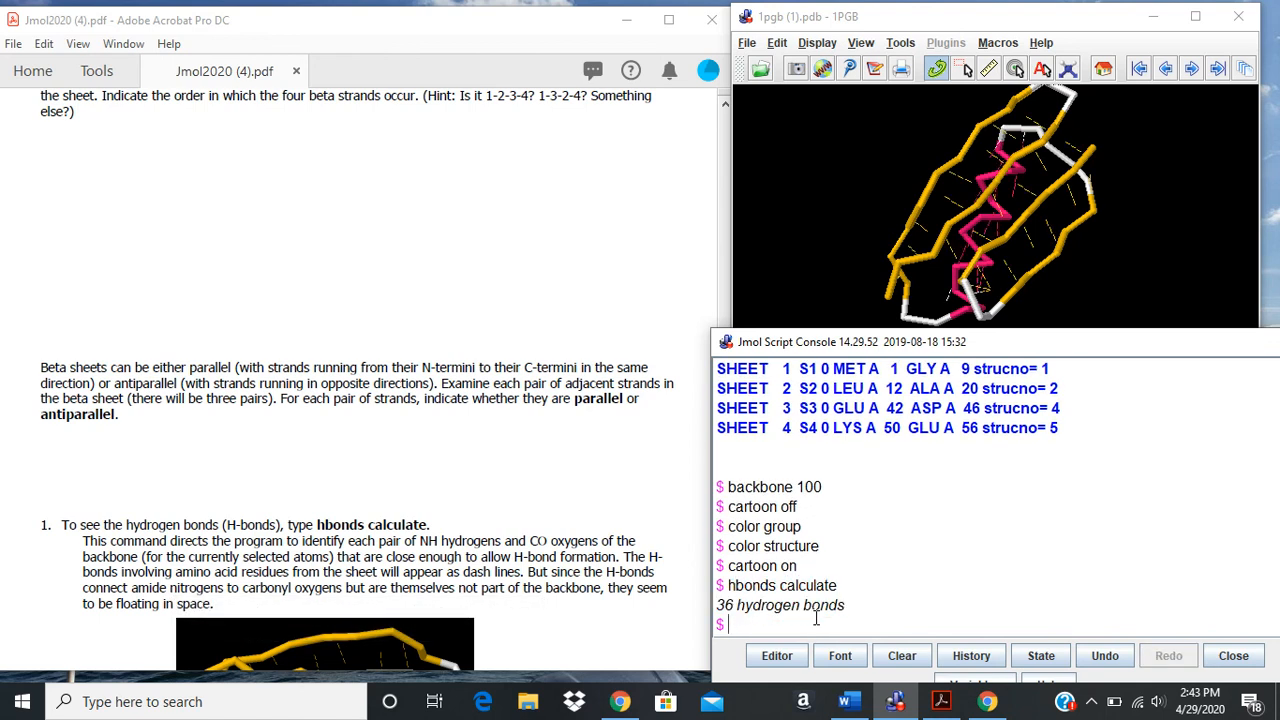
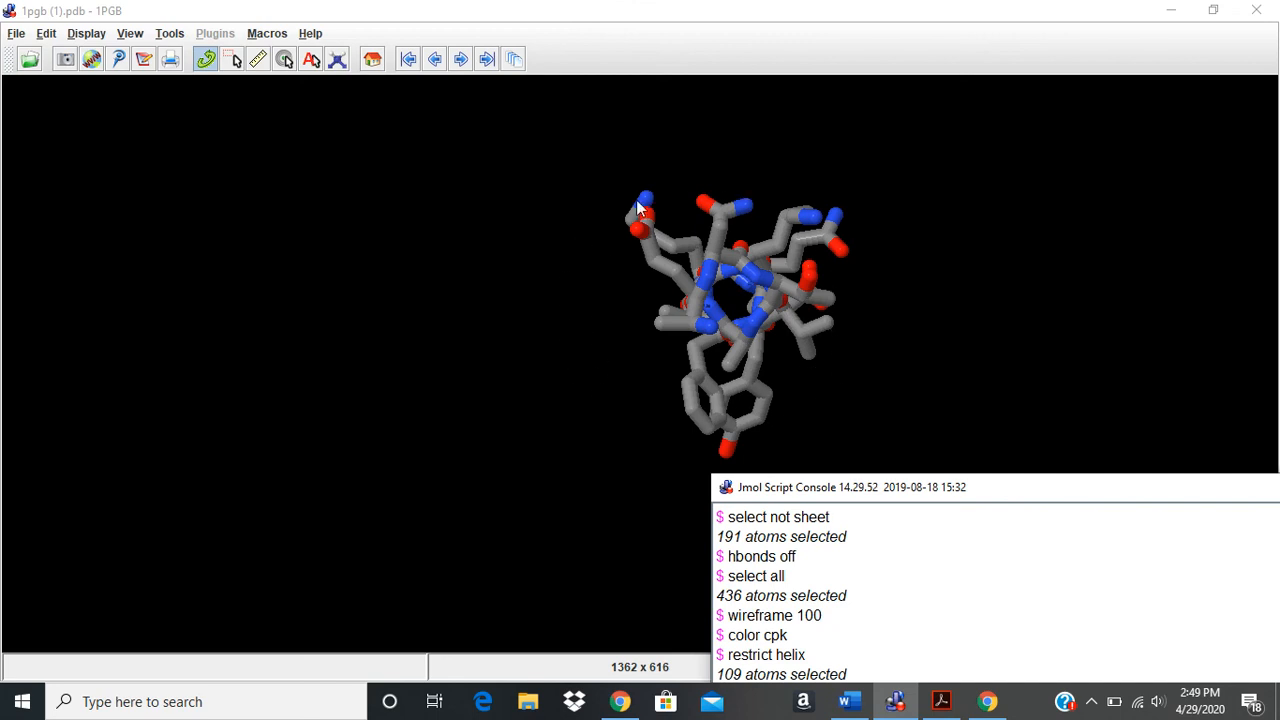
Examine the isolated helix from its end and its side, looking at its side chains and hydrogen bonds
{"action": "left_click_drag", "start_coordinate": [805, 316], "coordinate": [609, 318]}
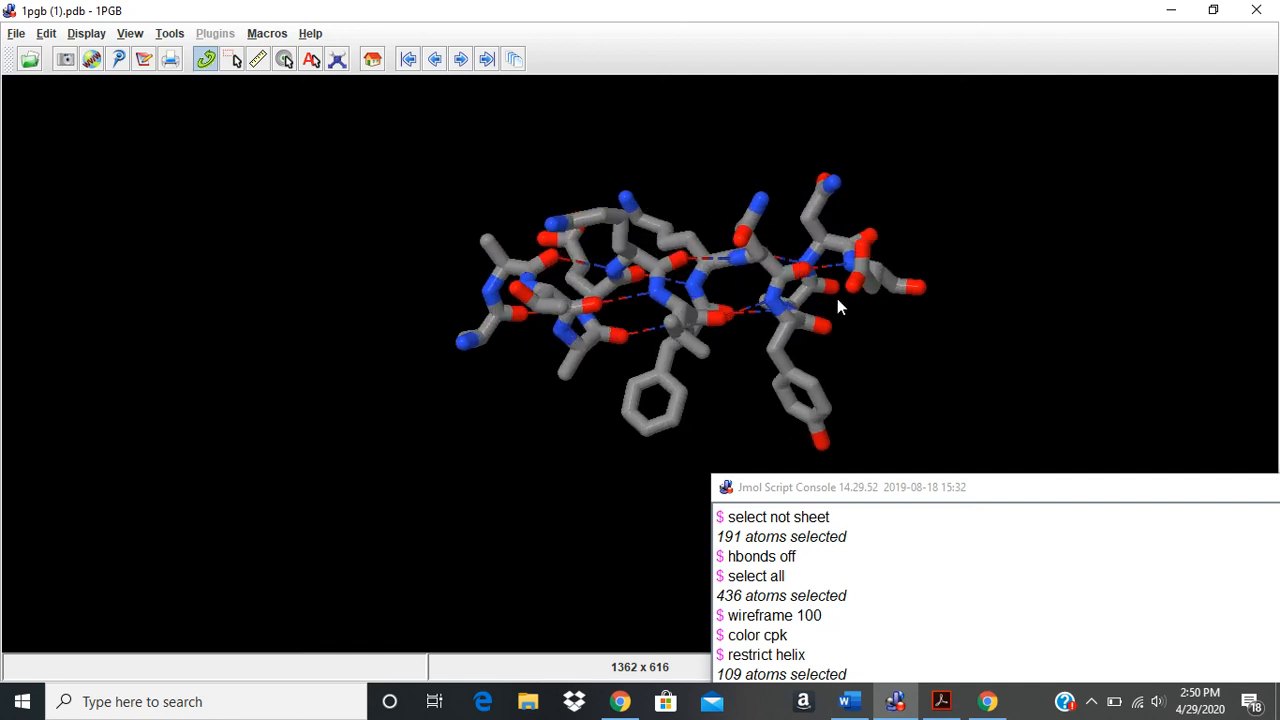
{"action": "left_click_drag", "start_coordinate": [859, 286], "coordinate": [575, 332]}
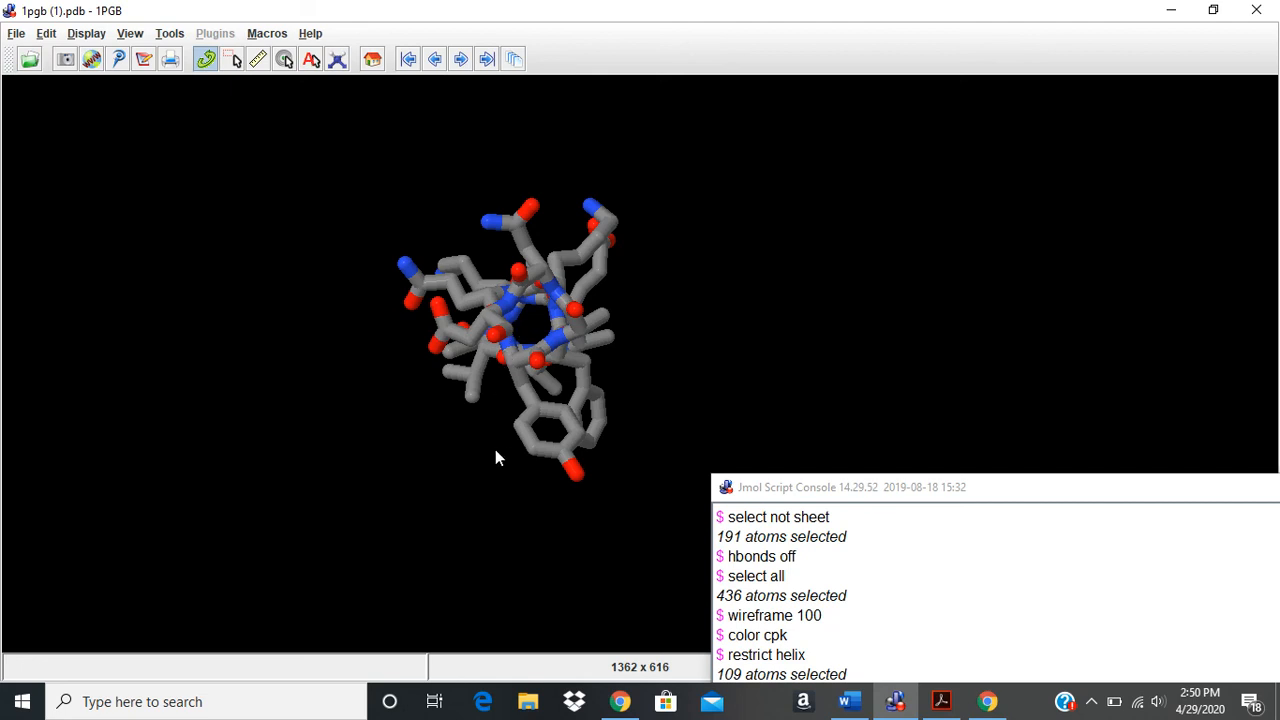
{"action": "left_click_drag", "start_coordinate": [549, 460], "coordinate": [578, 244]}
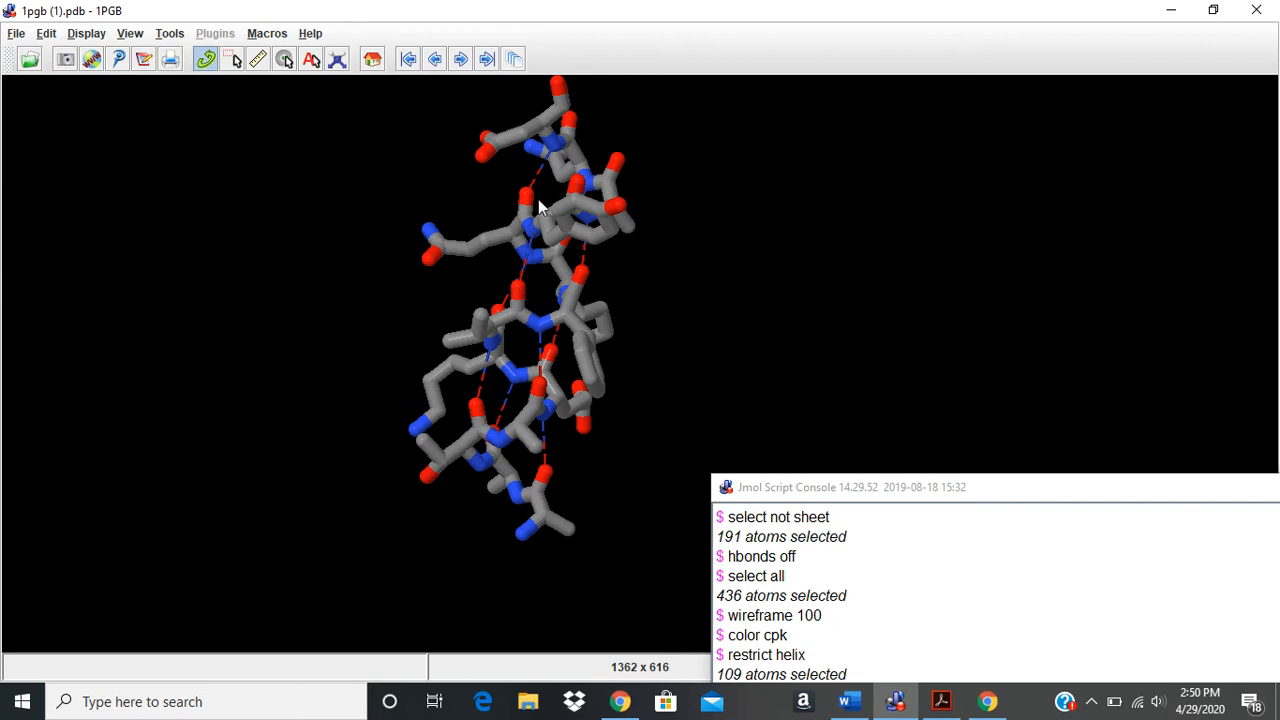
Try backbone thicknesses of 2.0 and 1.0 on the selected non-helix atoms using the backbone command
{"action": "left_click_drag", "start_coordinate": [1006, 486], "coordinate": [985, 240]}
{"action": "scroll", "coordinate": [802, 458], "scroll_direction": "down", "scroll_amount": 2}
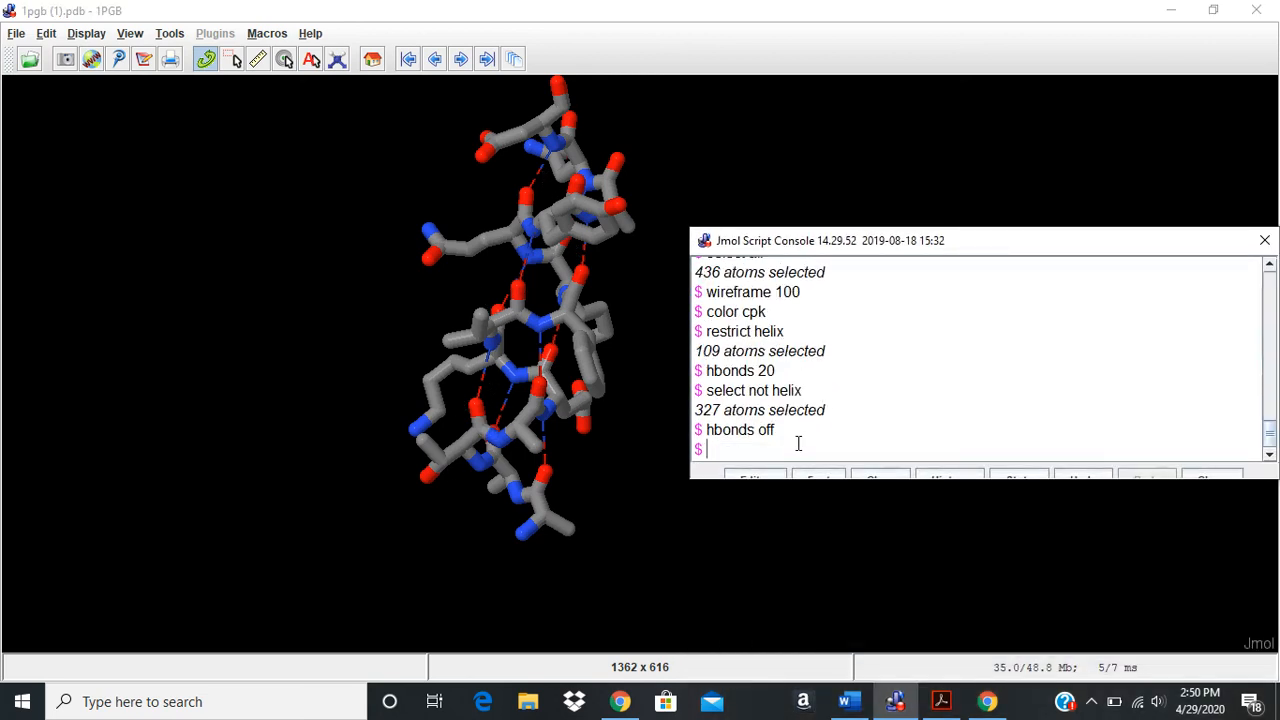
{"action": "type", "text": "backbone 2.0"}
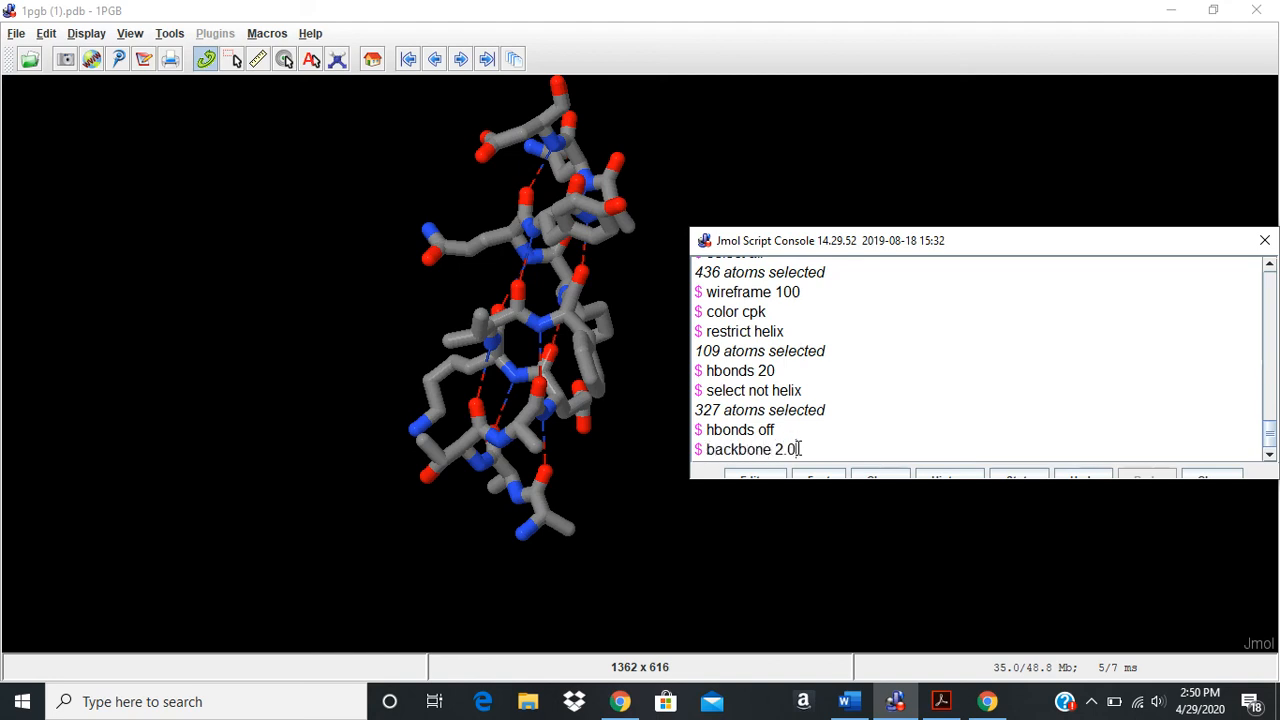
{"action": "key", "text": "Return"}
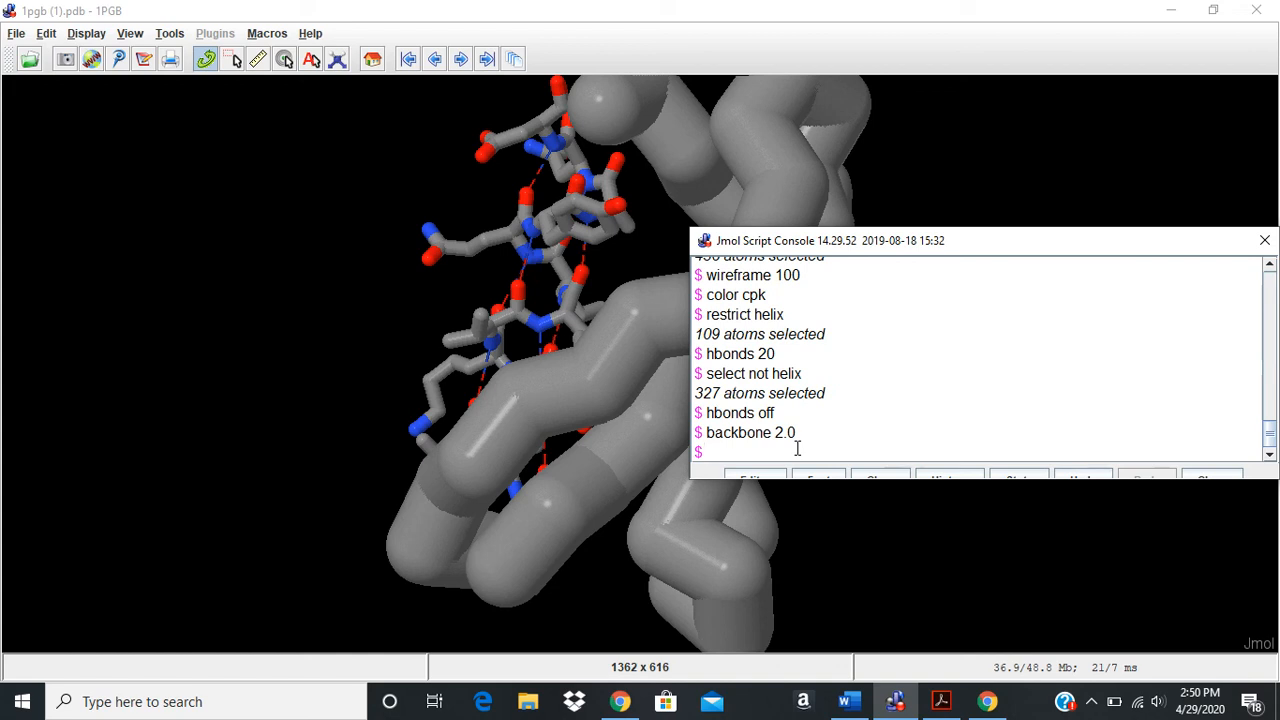
{"action": "left_click_drag", "start_coordinate": [992, 236], "coordinate": [1077, 356]}
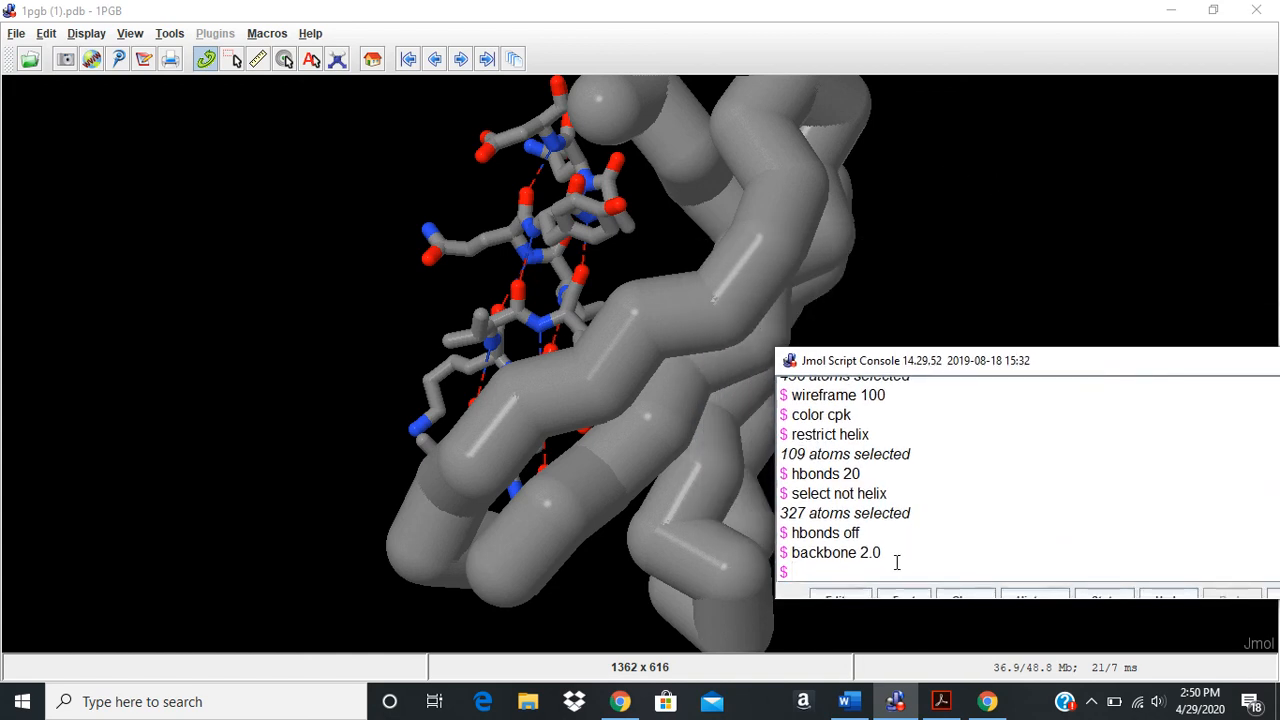
{"action": "type", "text": "backbone 1.0"}
{"action": "key", "text": "Return"}
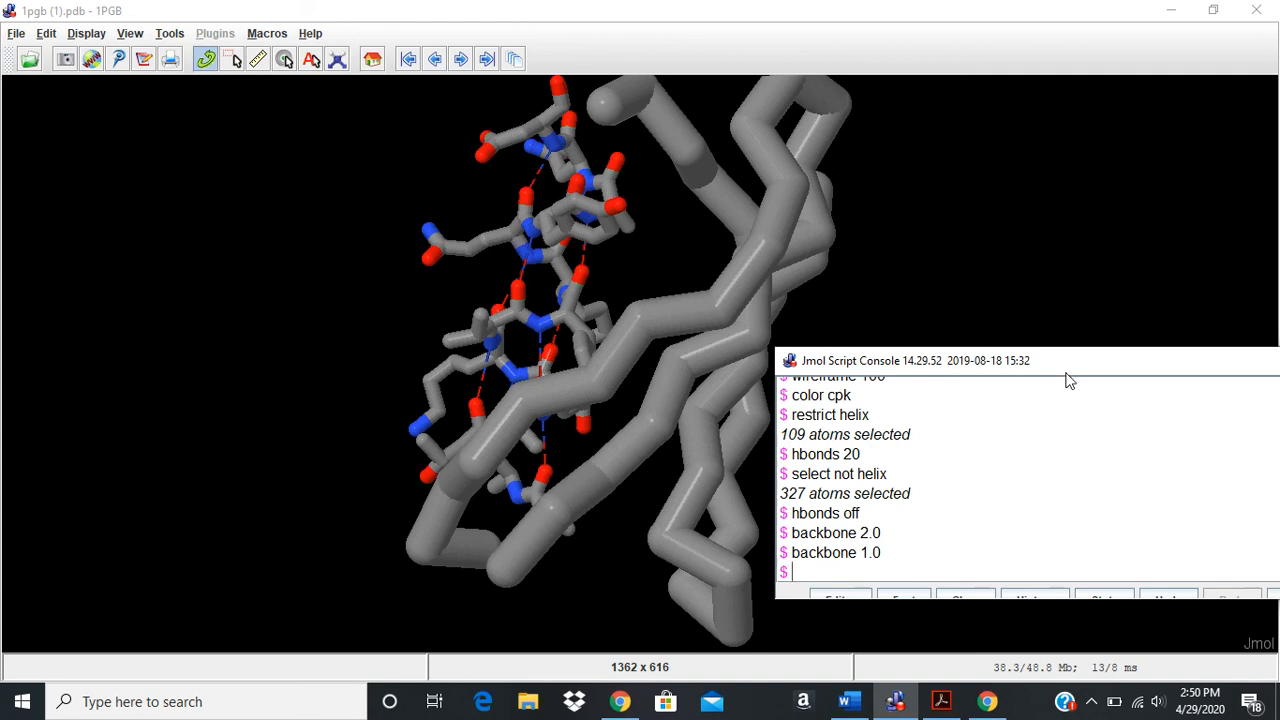
Enlarge the script console and undo both backbone thickness changes
{"action": "left_click_drag", "start_coordinate": [1066, 362], "coordinate": [1057, 276]}
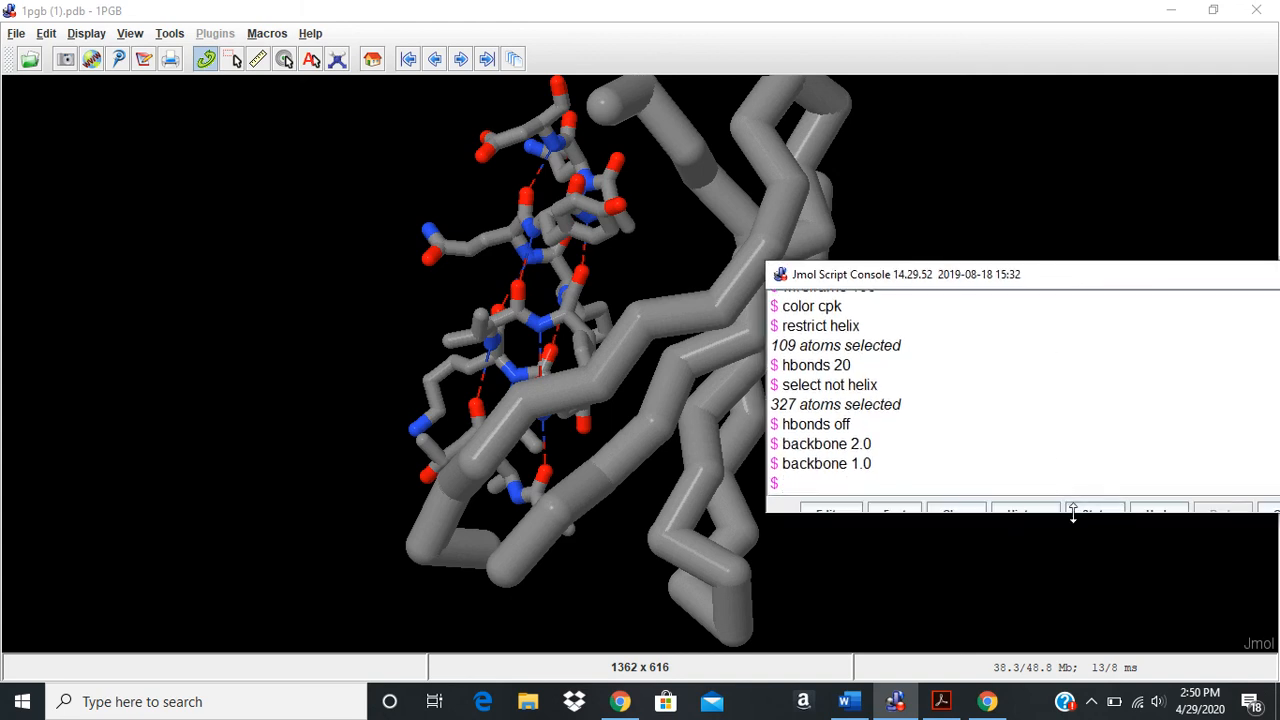
{"action": "left_click_drag", "start_coordinate": [1074, 512], "coordinate": [1071, 560]}
{"action": "left_click", "coordinate": [1156, 548]}
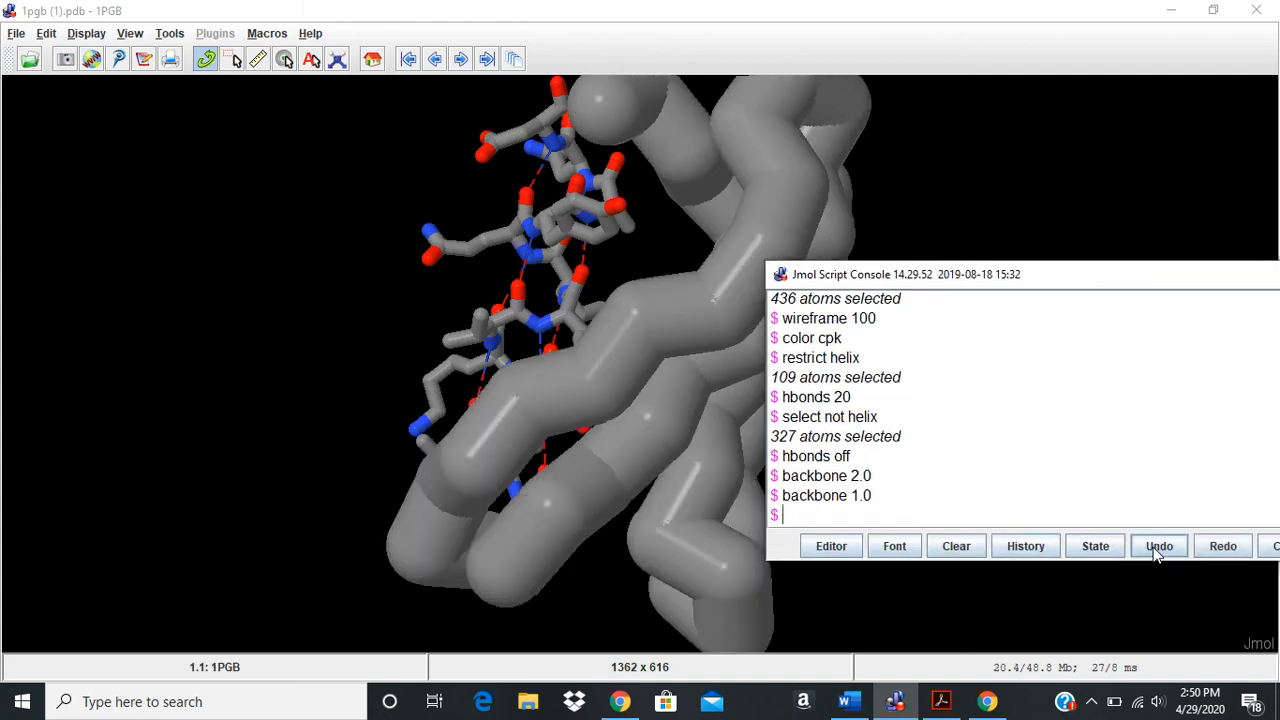
{"action": "left_click", "coordinate": [1156, 548]}
Select the helix and try a thickness of 1.0 on it with the backbone command
{"action": "type", "text": "select hel"}
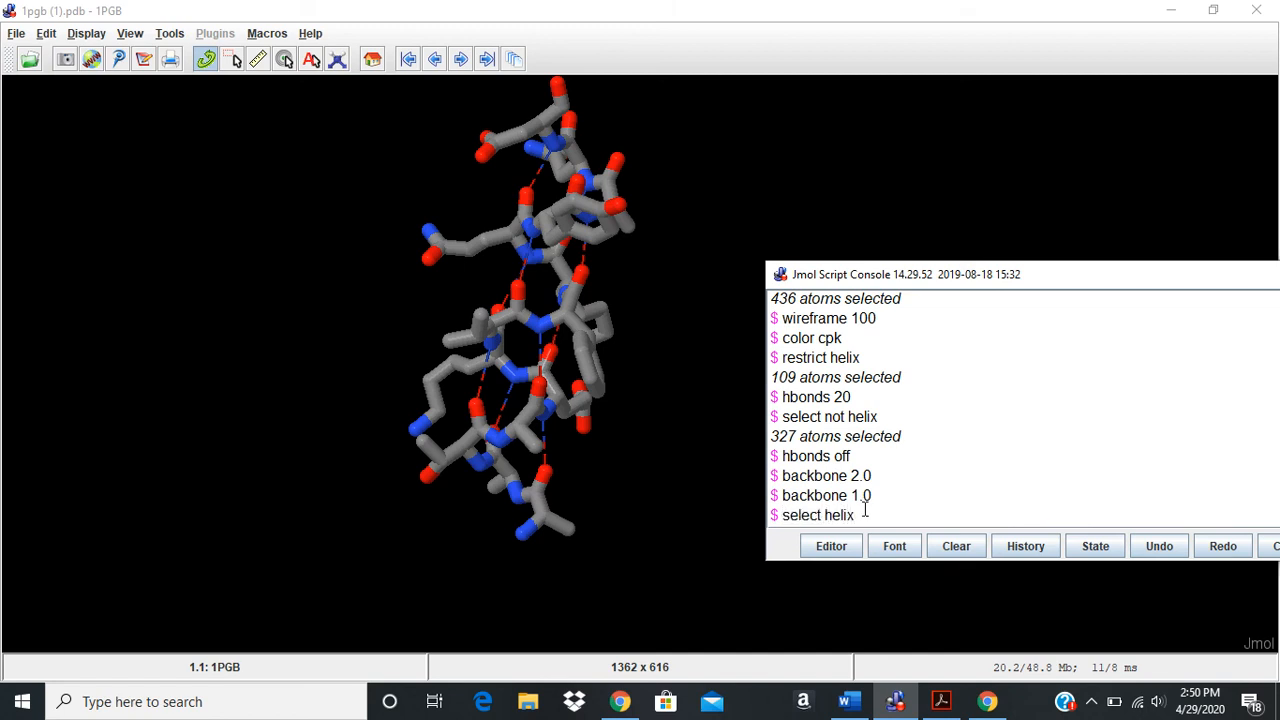
{"action": "type", "text": "ix"}
{"action": "key", "text": "Return"}
{"action": "type", "text": "backb"}
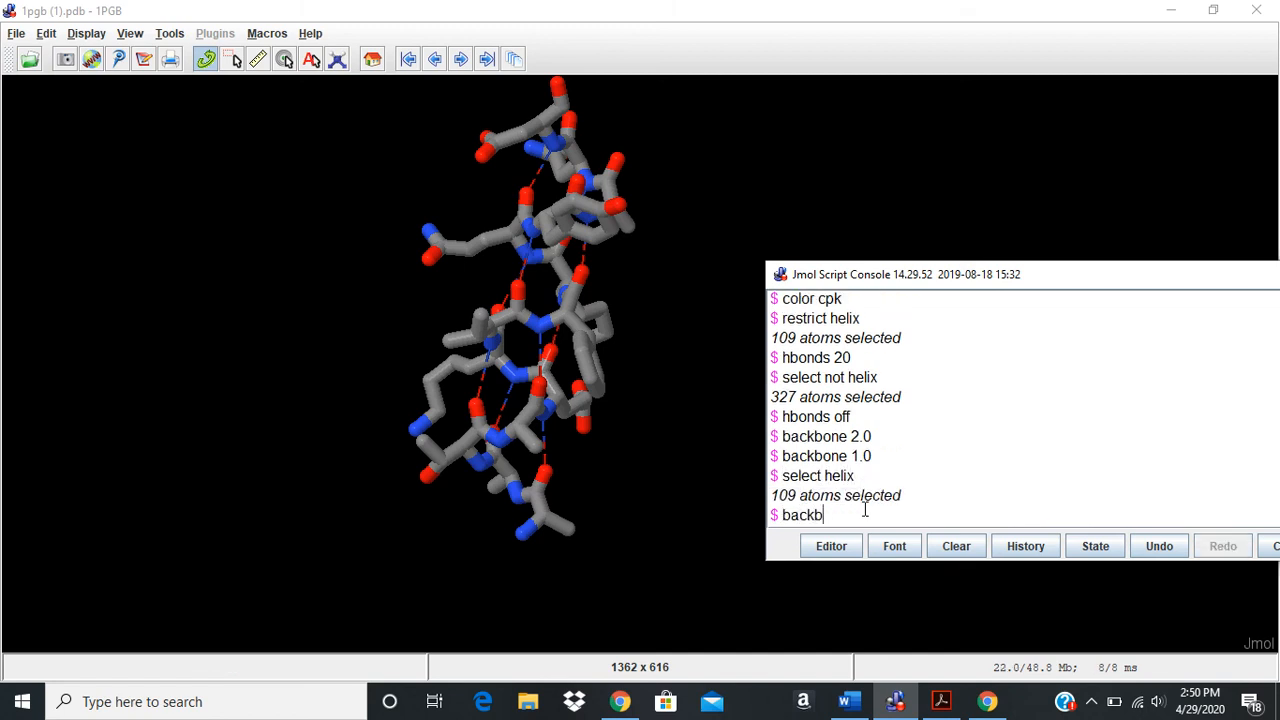
{"action": "type", "text": "one 1.0"}
{"action": "key", "text": "Return"}
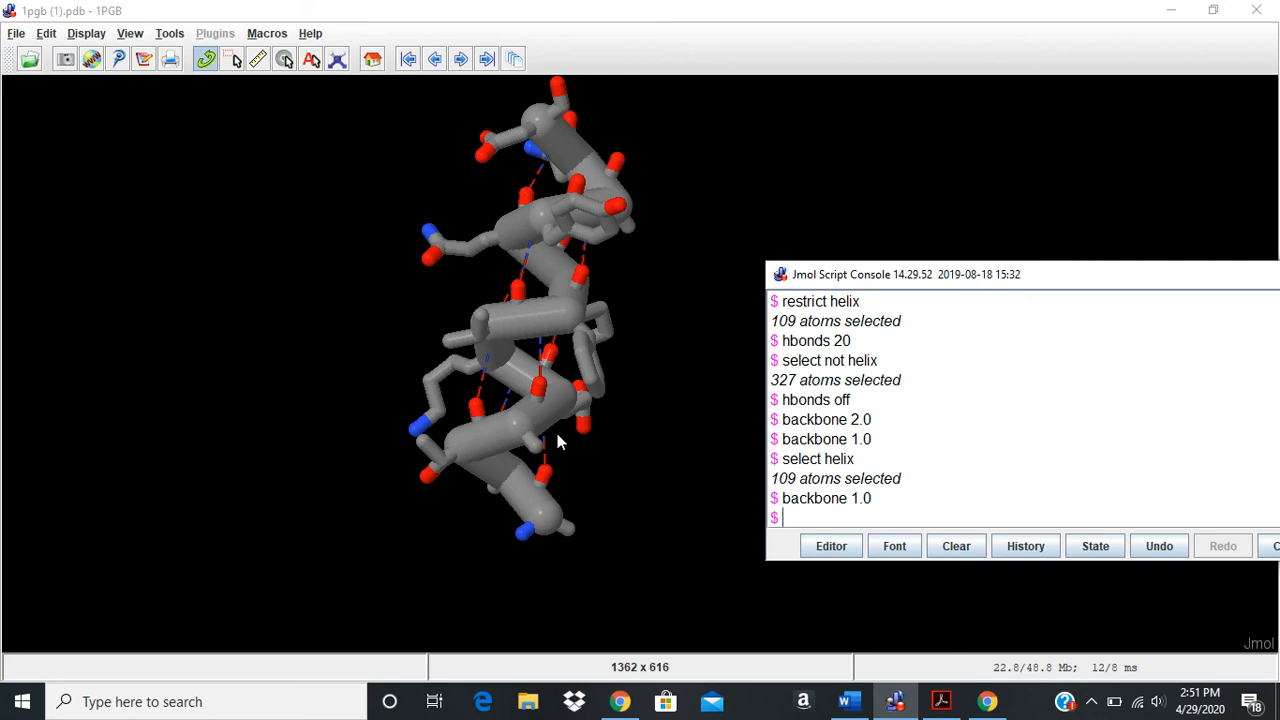
Examine the thickened helix backbone from its end and its sides, including how the side chains and hydrogen bonds are arranged
{"action": "left_click_drag", "start_coordinate": [517, 446], "coordinate": [537, 345]}
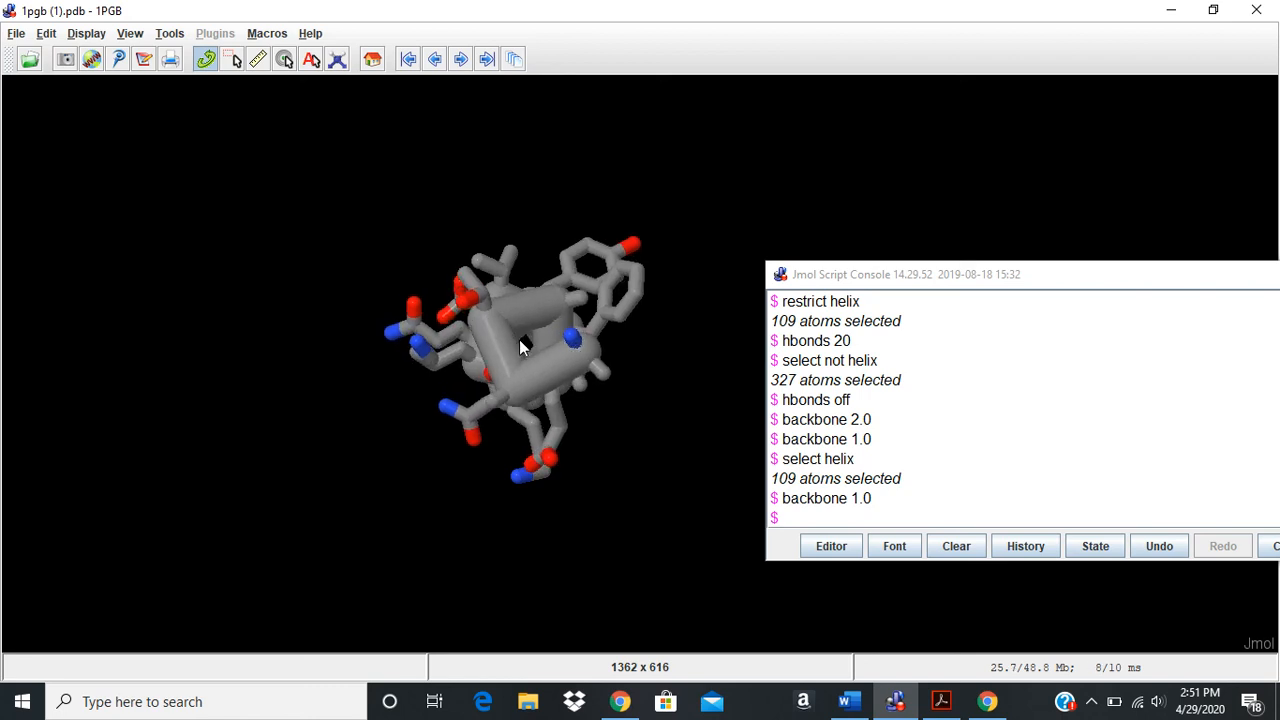
{"action": "left_click_drag", "start_coordinate": [531, 344], "coordinate": [397, 449]}
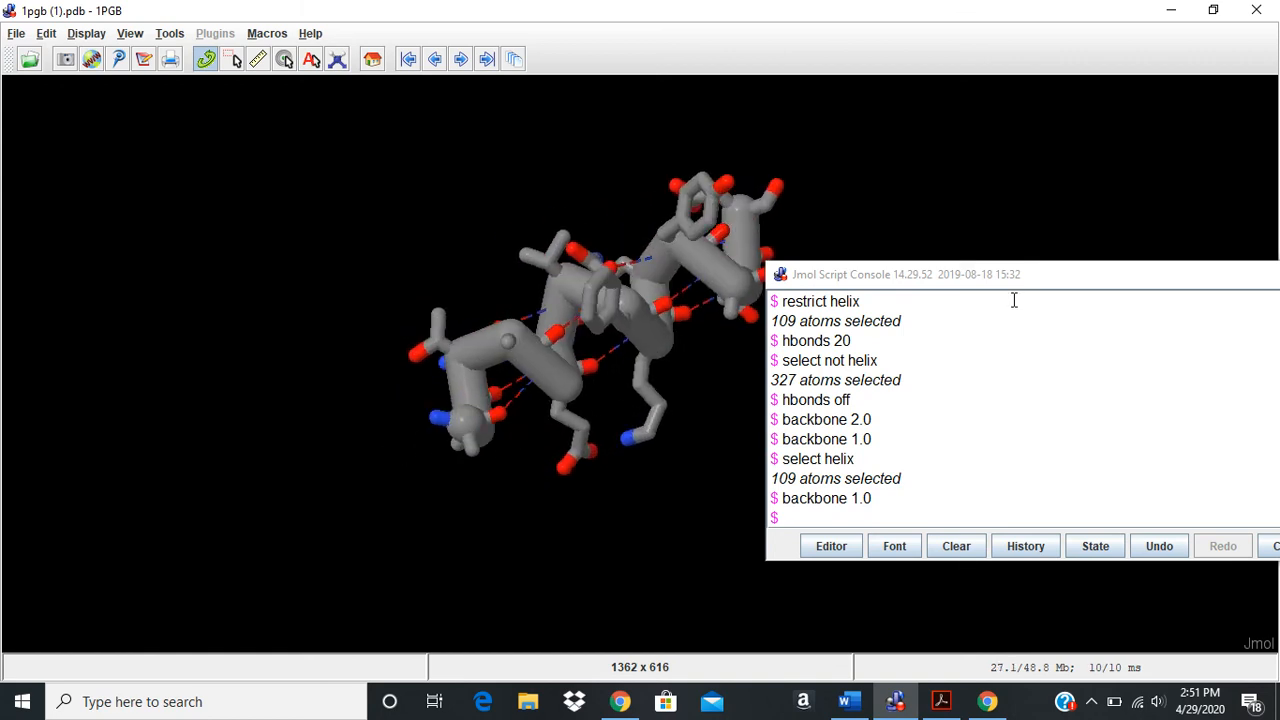
{"action": "left_click_drag", "start_coordinate": [1033, 290], "coordinate": [1047, 477]}
{"action": "left_click_drag", "start_coordinate": [665, 290], "coordinate": [797, 311]}
{"action": "left_click_drag", "start_coordinate": [497, 346], "coordinate": [603, 263]}
{"action": "left_click_drag", "start_coordinate": [520, 290], "coordinate": [603, 258]}
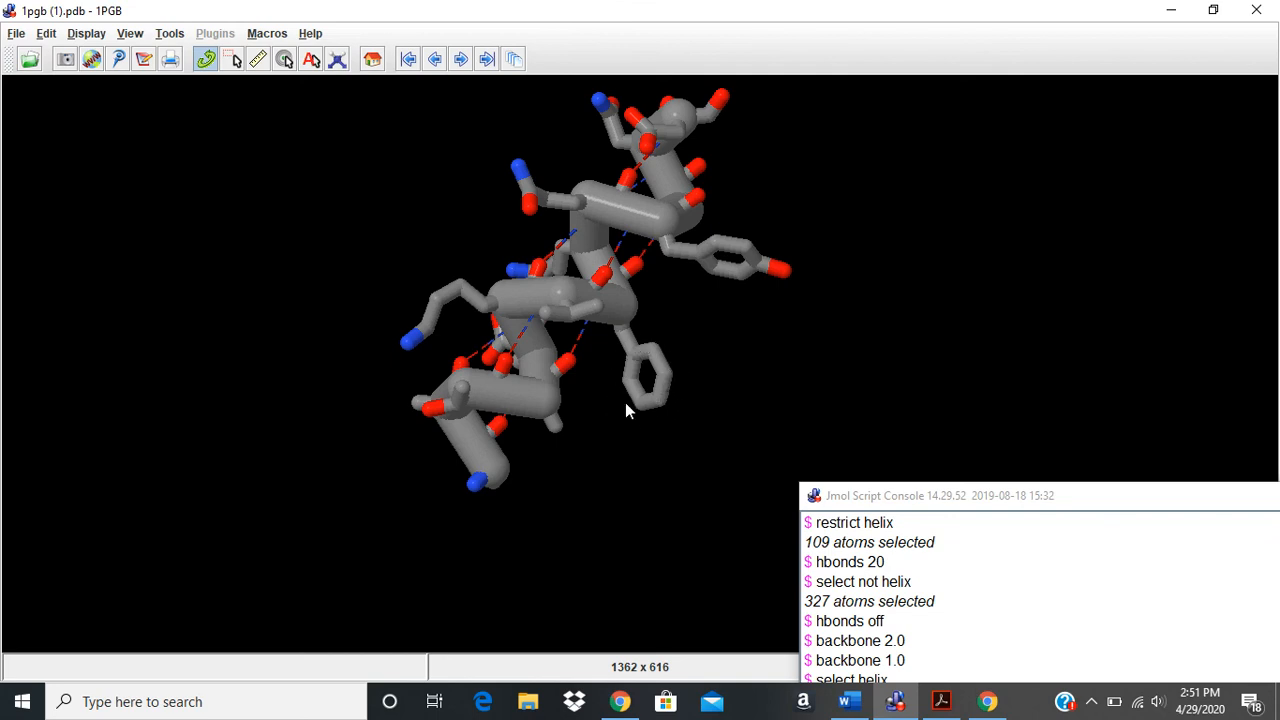
{"action": "left_click_drag", "start_coordinate": [643, 365], "coordinate": [532, 357]}
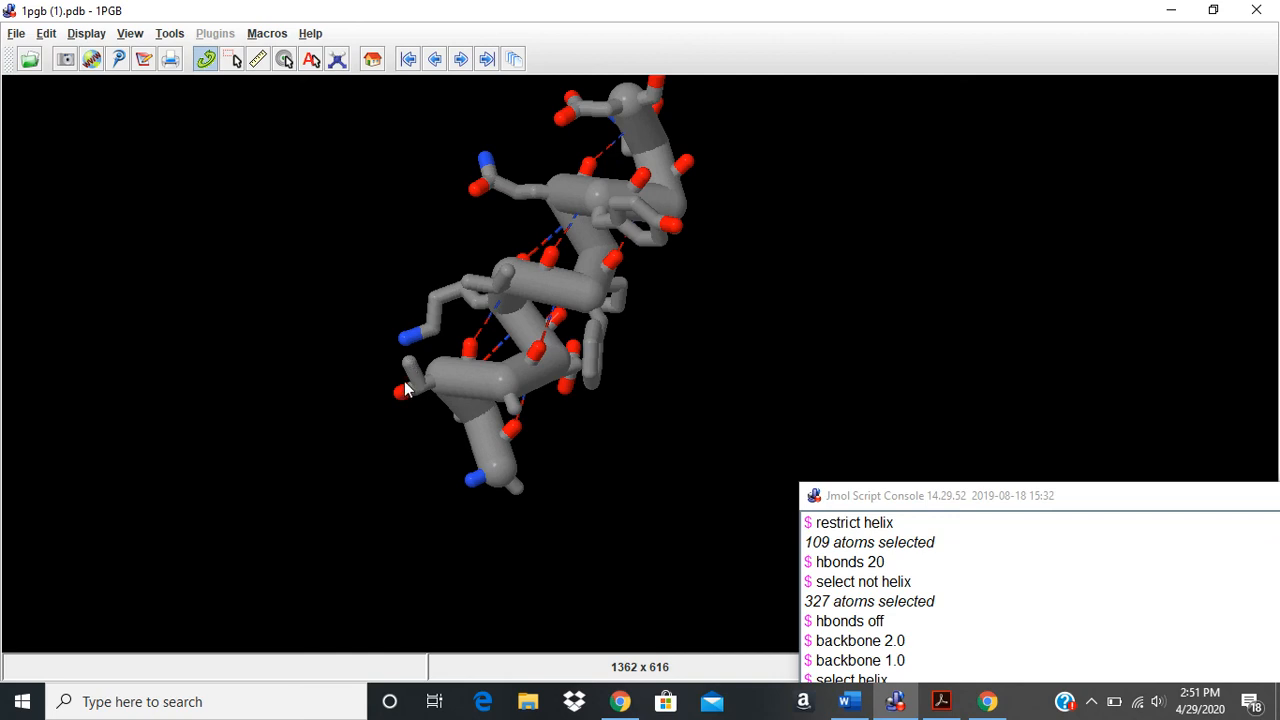
{"action": "left_click_drag", "start_coordinate": [637, 217], "coordinate": [572, 260]}
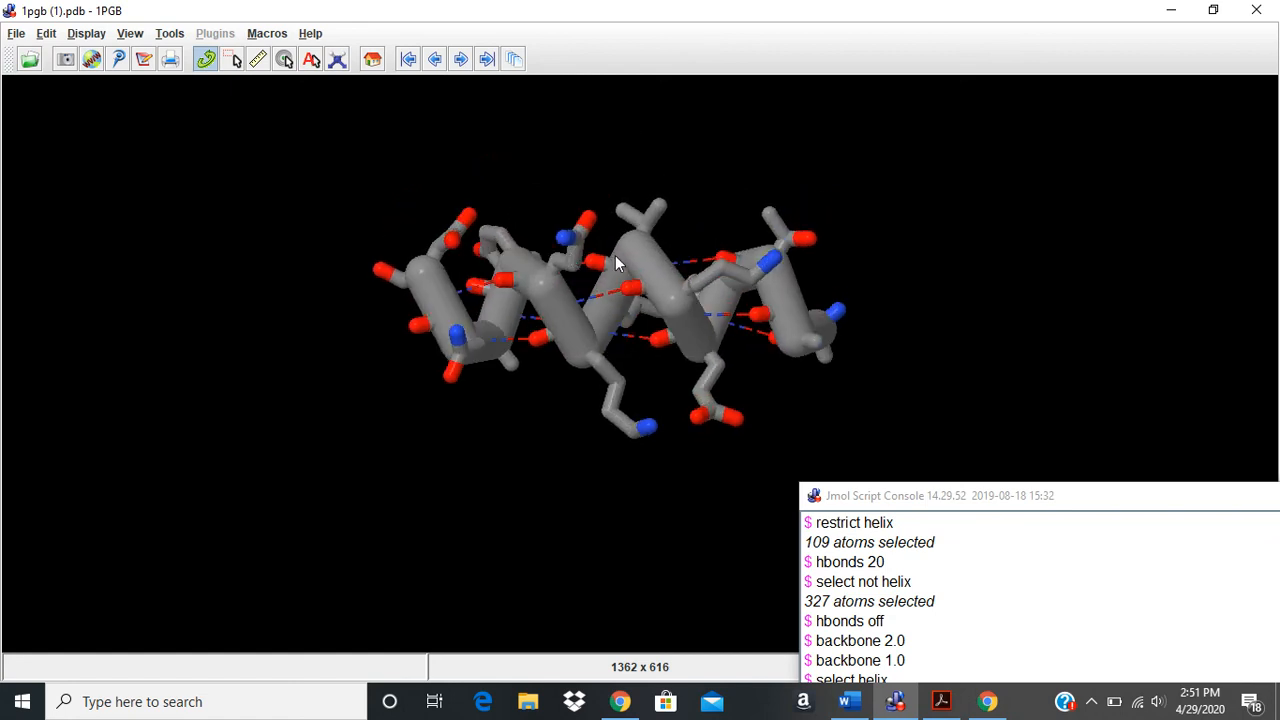
{"action": "mouse_move", "coordinate": [619, 257]}
Bring the script console back into full view and undo the helix's backbone thickness change
{"action": "left_click_drag", "start_coordinate": [1055, 495], "coordinate": [1027, 261]}
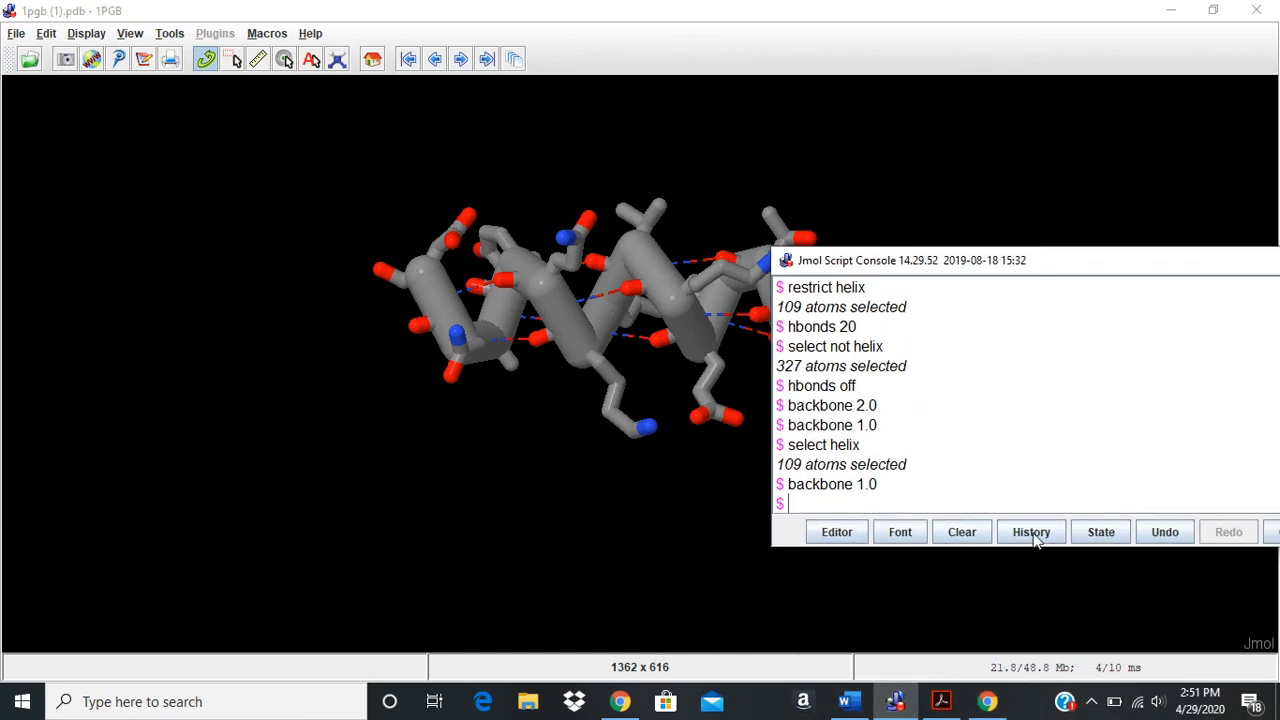
{"action": "left_click", "coordinate": [1155, 534]}
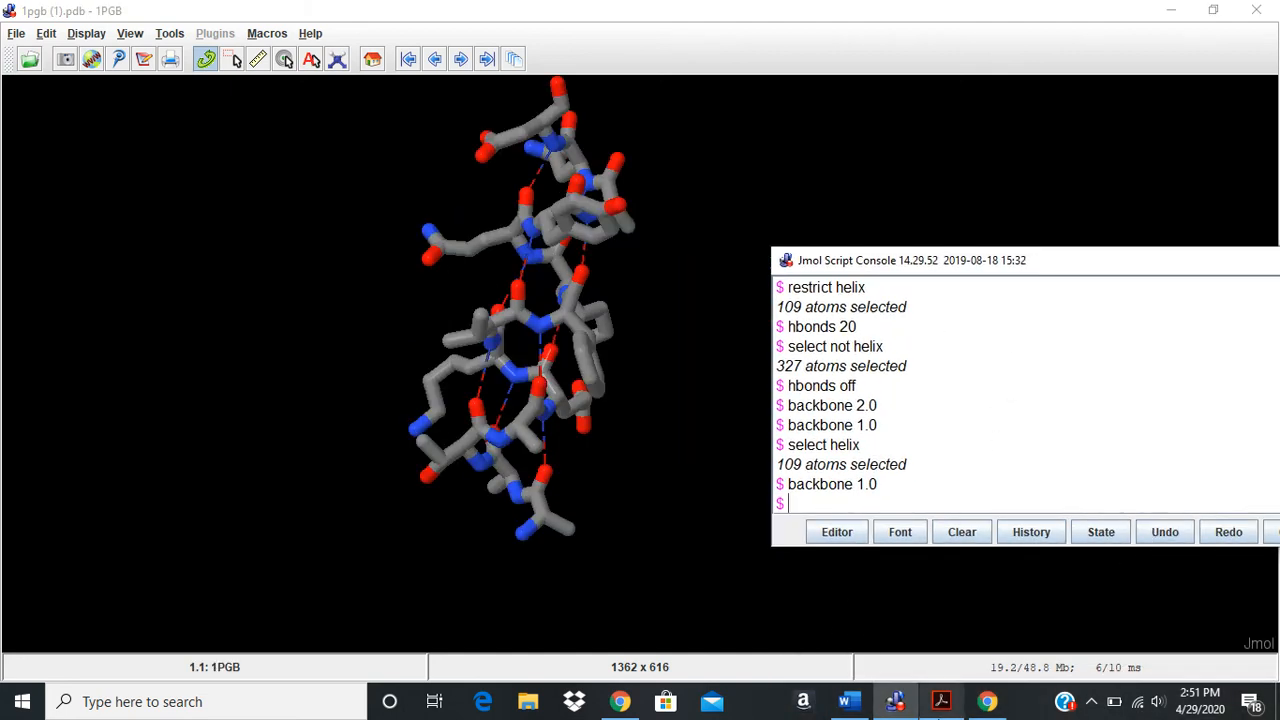
Place the reduced structure window and the script console beside the worksheet, and find the exercise that leaves only the hydrogen bonds
{"action": "left_click", "coordinate": [1211, 10]}
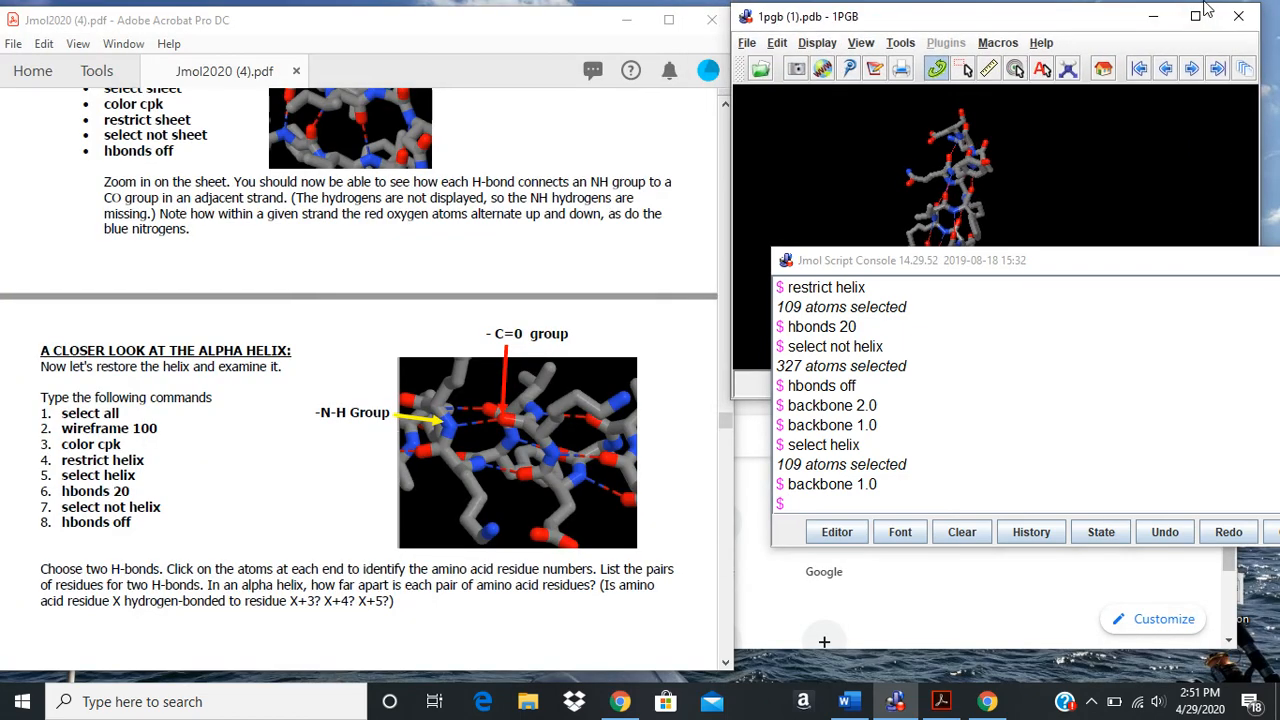
{"action": "left_click_drag", "start_coordinate": [1114, 262], "coordinate": [1076, 388]}
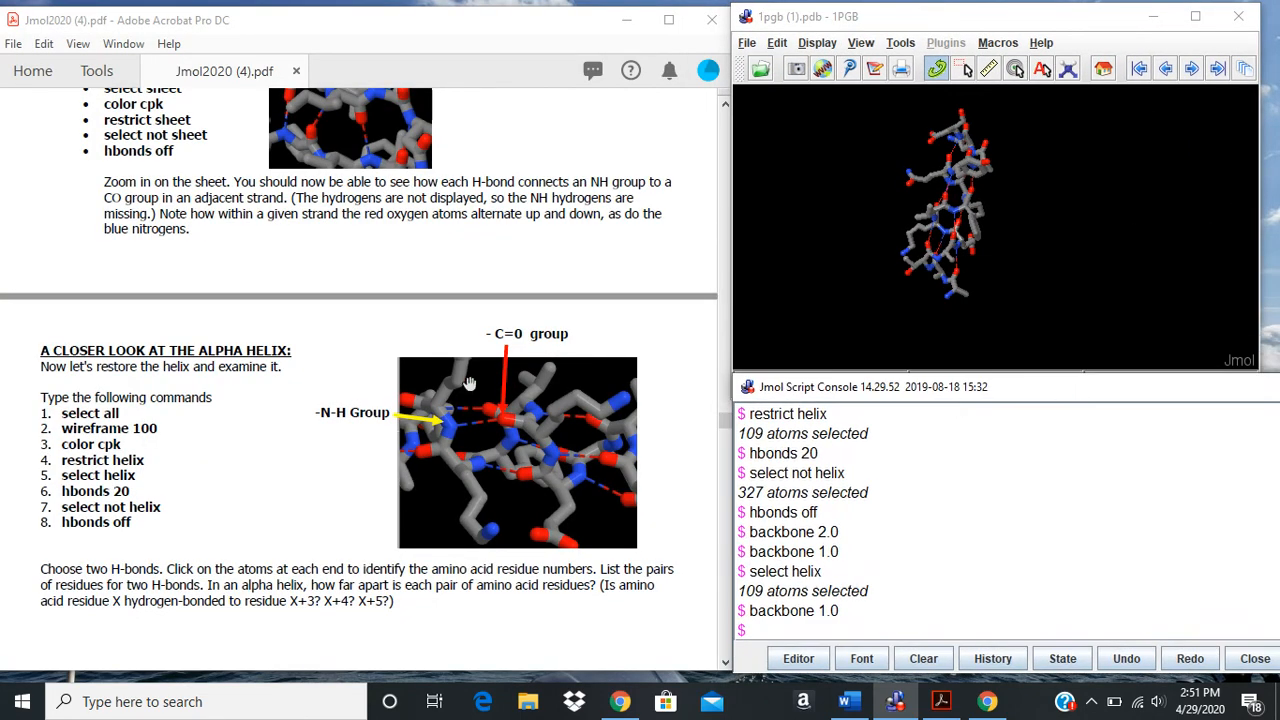
{"action": "scroll", "coordinate": [309, 432], "scroll_direction": "down", "scroll_amount": 1}
{"action": "scroll", "coordinate": [309, 432], "scroll_direction": "down", "scroll_amount": 6}
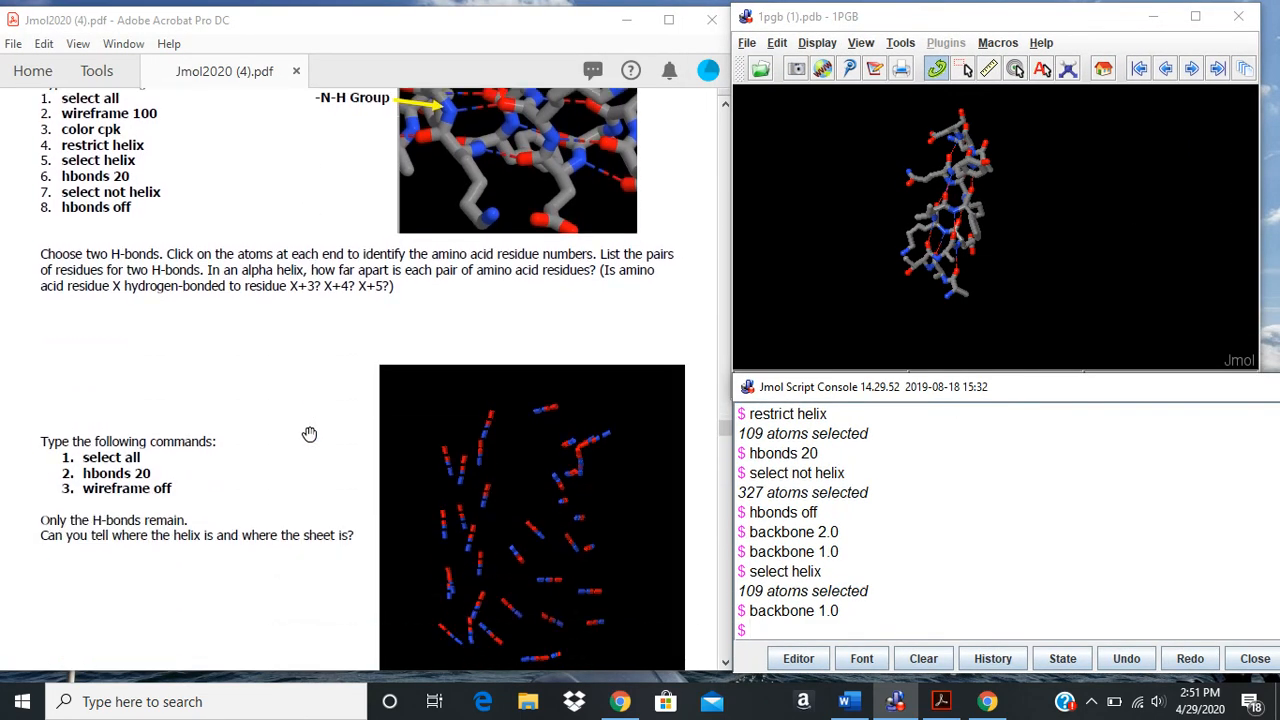
{"action": "scroll", "coordinate": [309, 433], "scroll_direction": "down", "scroll_amount": 2}
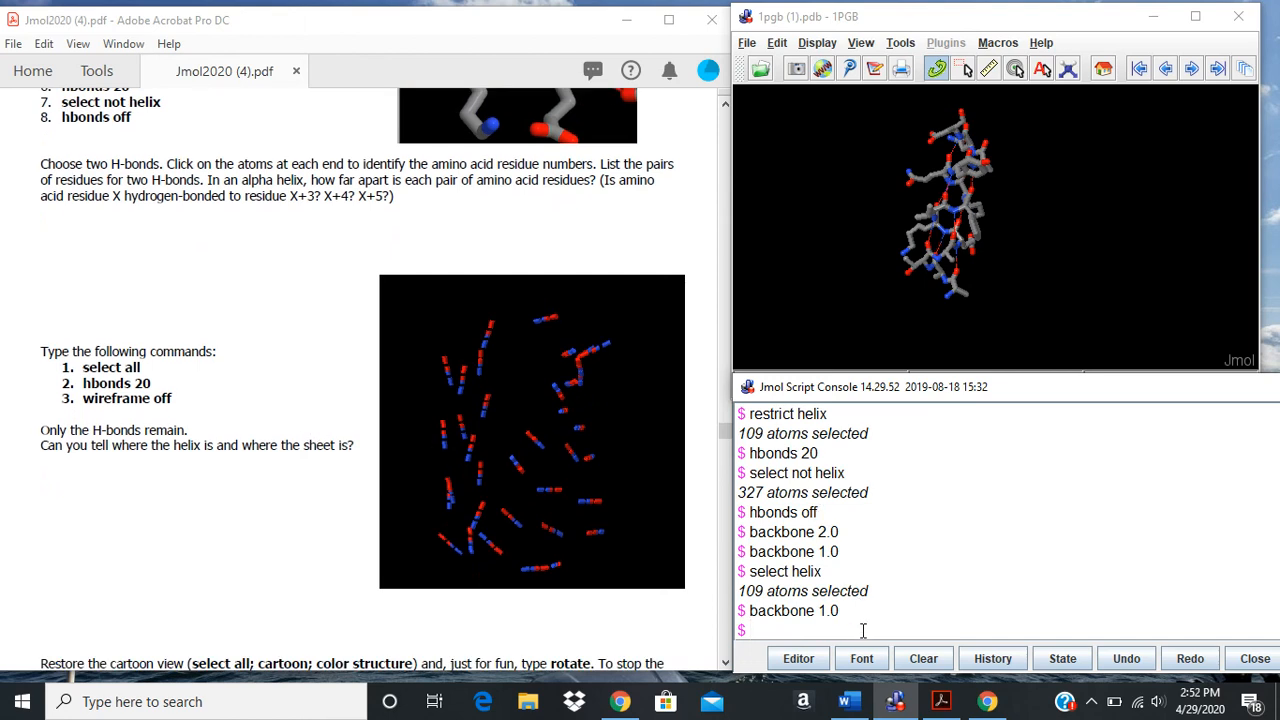
Show only the protein's hydrogen bonds by running select all, hbonds 20 and wireframe off
{"action": "type", "text": "select all"}
{"action": "key", "text": "Return"}
{"action": "type", "text": "hbond"}
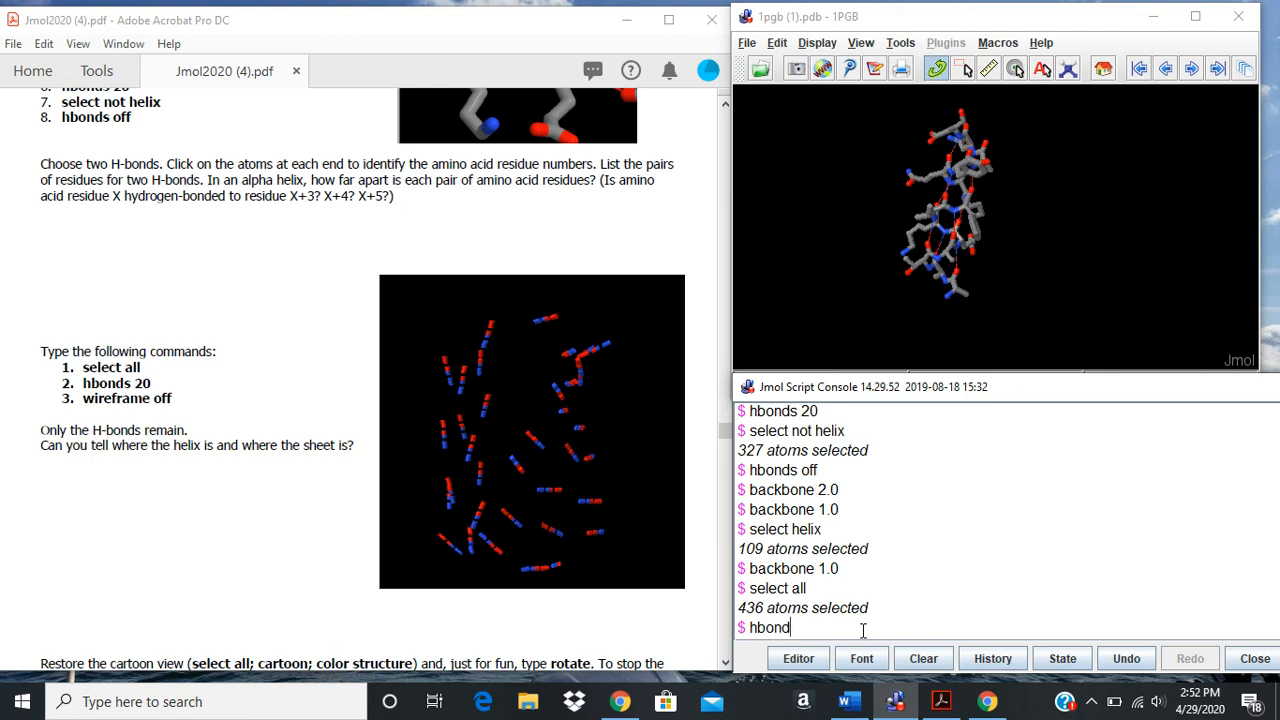
{"action": "type", "text": "s 20"}
{"action": "key", "text": "Return"}
{"action": "type", "text": "wireframe off"}
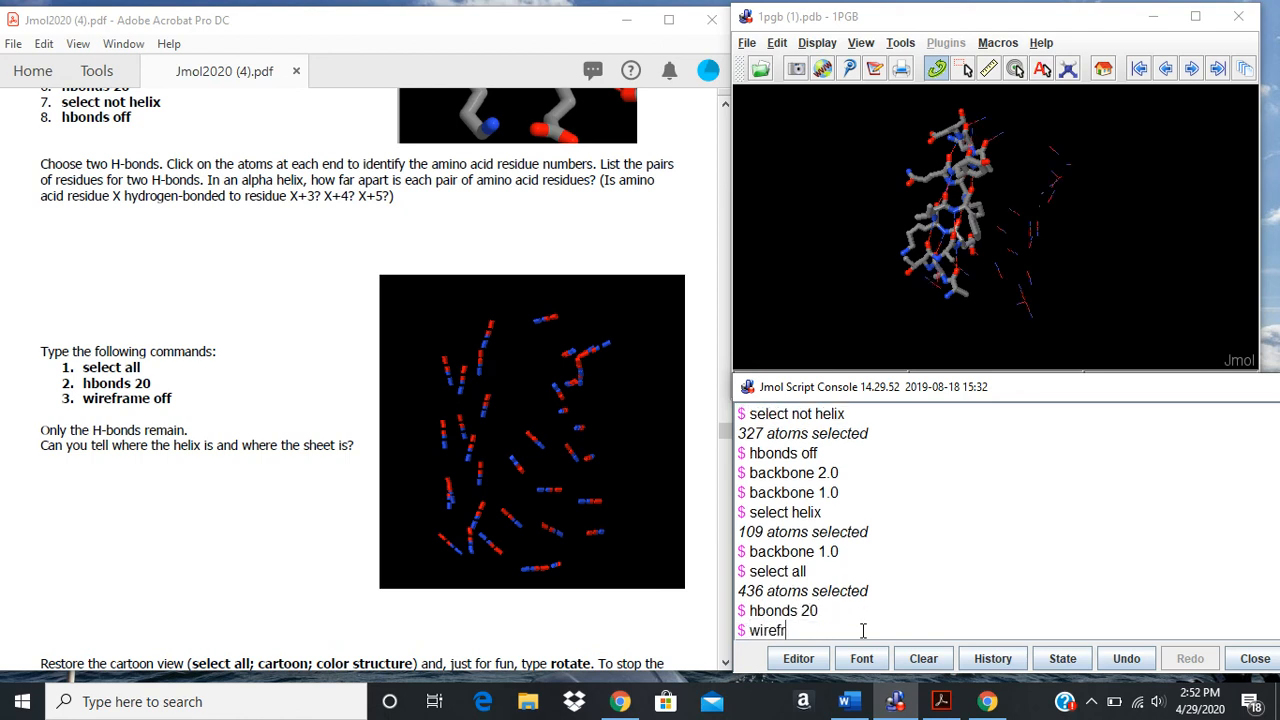
{"action": "key", "text": "Return"}
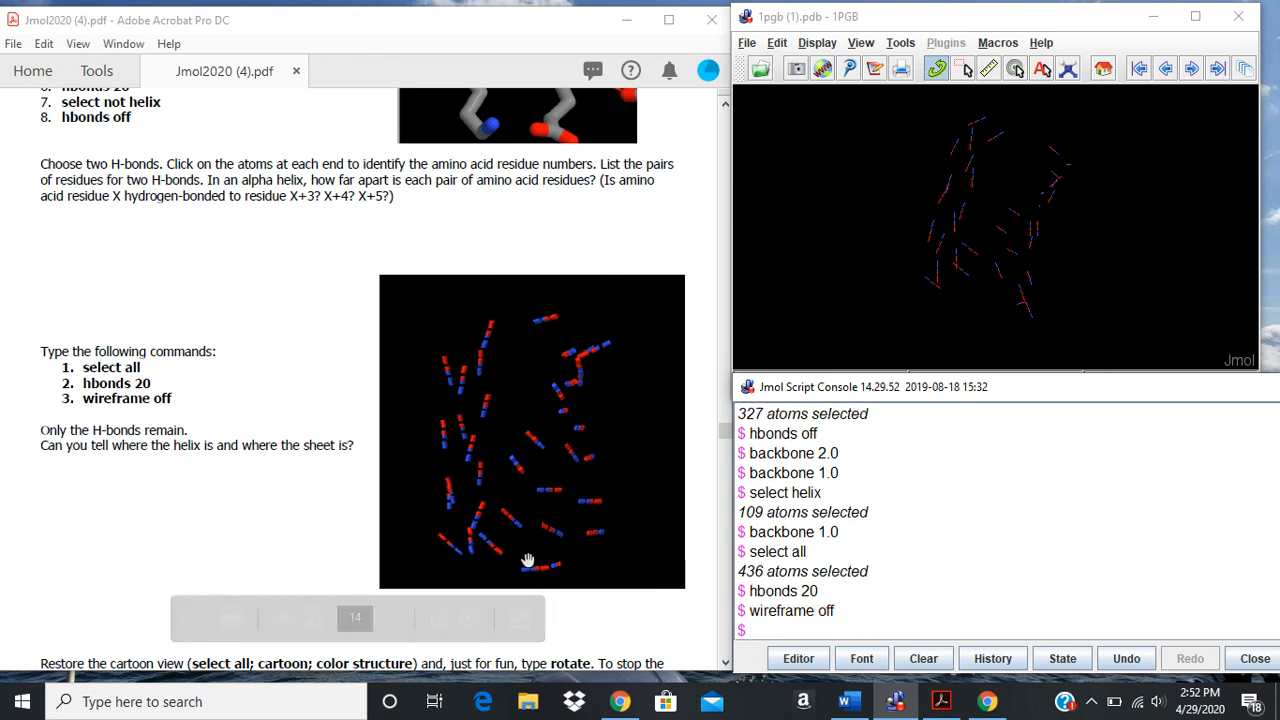
Examine the hydrogen bonds from several angles in the enlarged structure window to locate the helix and the sheet
{"action": "scroll", "coordinate": [349, 443], "scroll_direction": "down", "scroll_amount": 3}
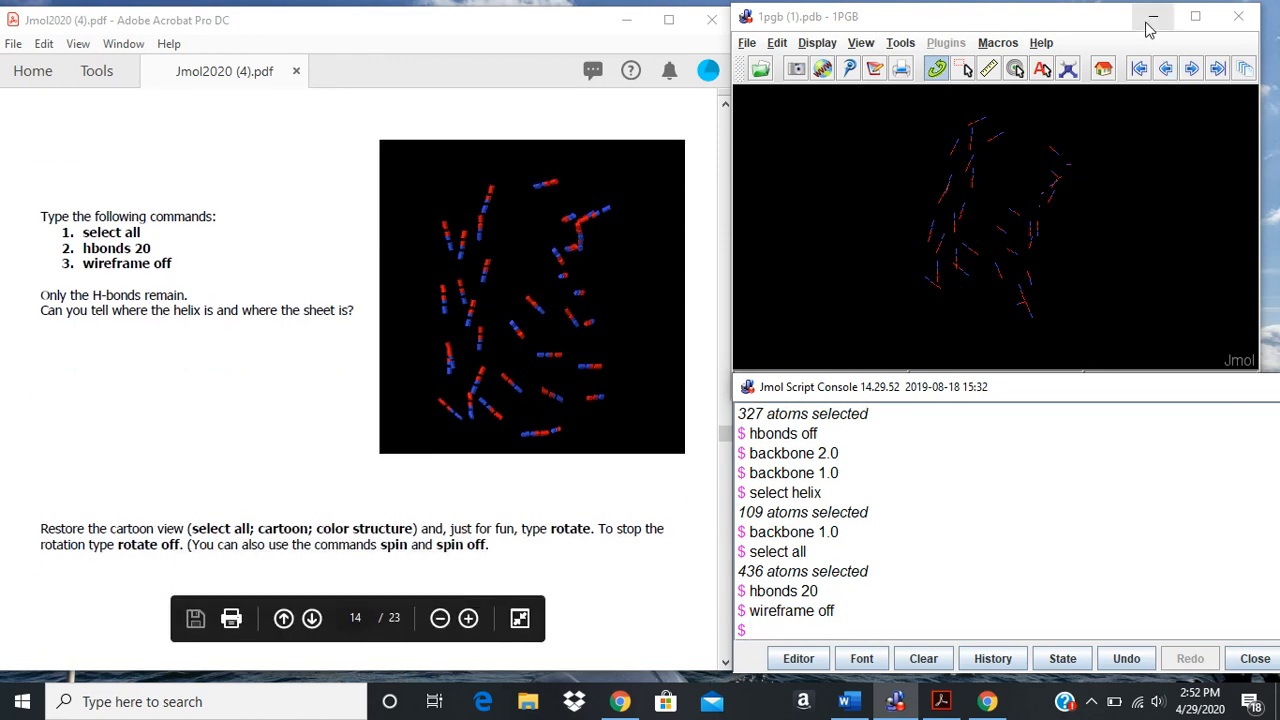
{"action": "left_click", "coordinate": [1195, 16]}
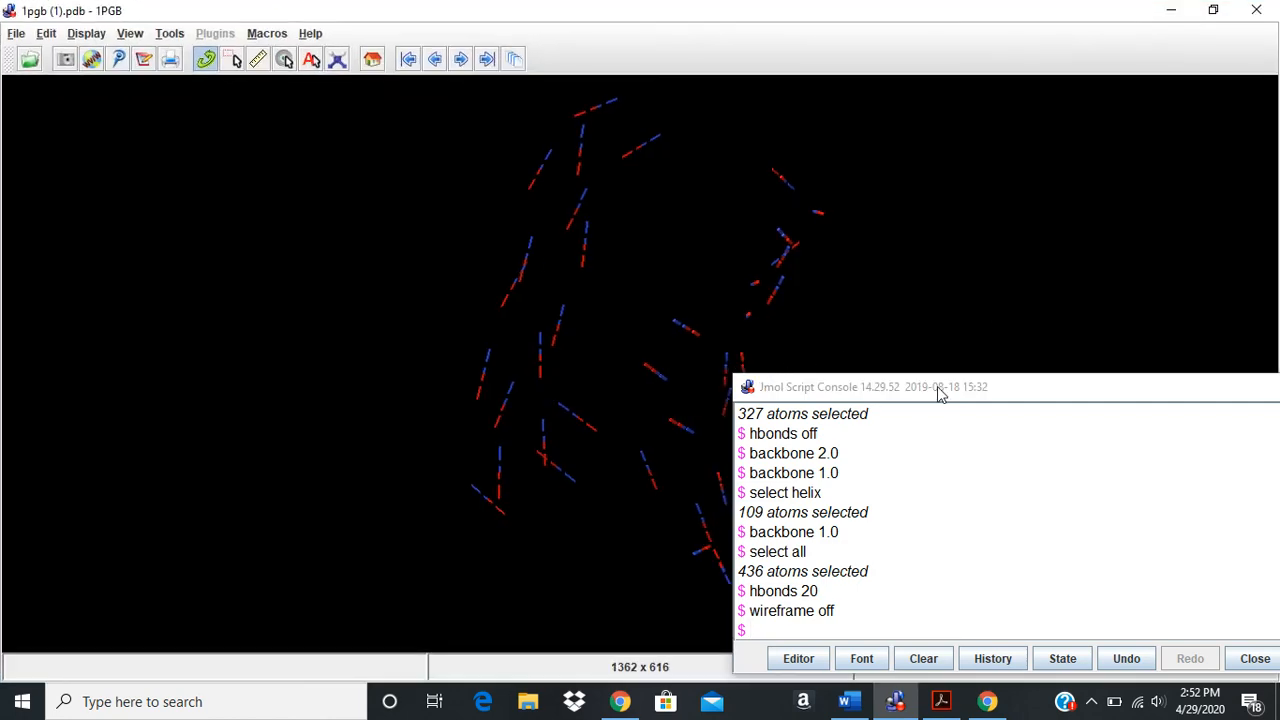
{"action": "left_click_drag", "start_coordinate": [937, 386], "coordinate": [926, 649]}
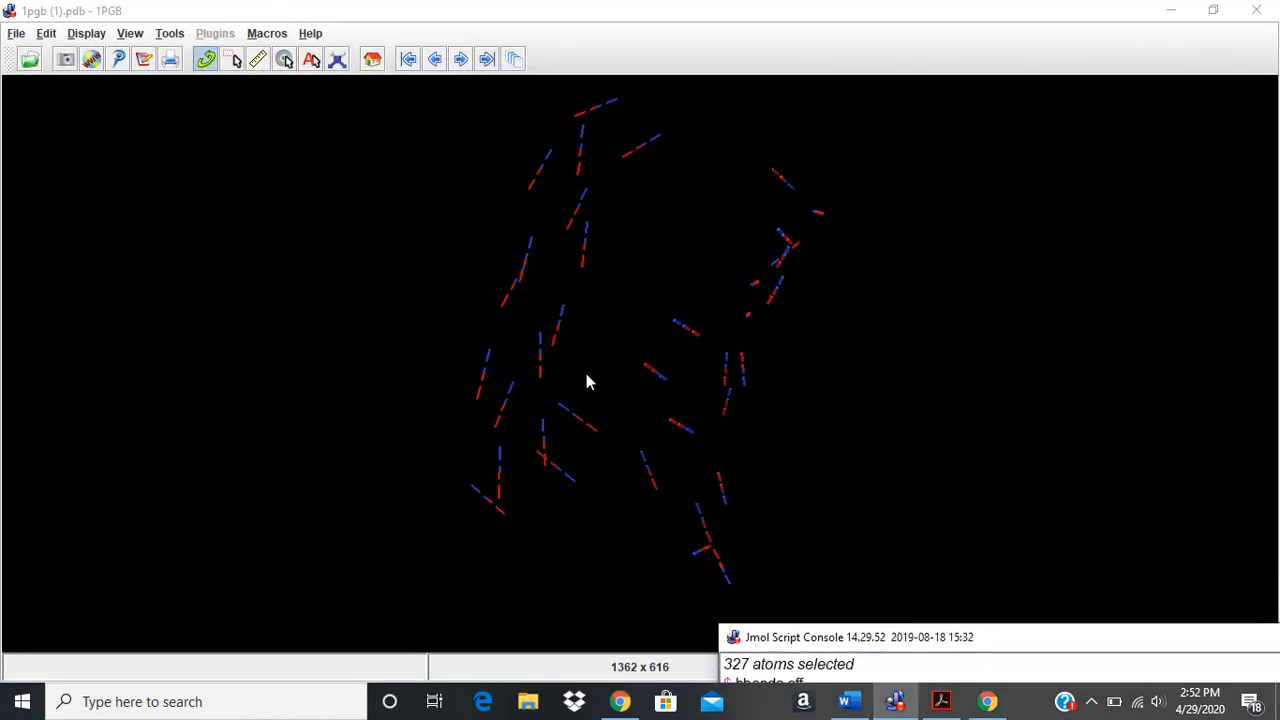
{"action": "left_click_drag", "start_coordinate": [586, 380], "coordinate": [614, 175]}
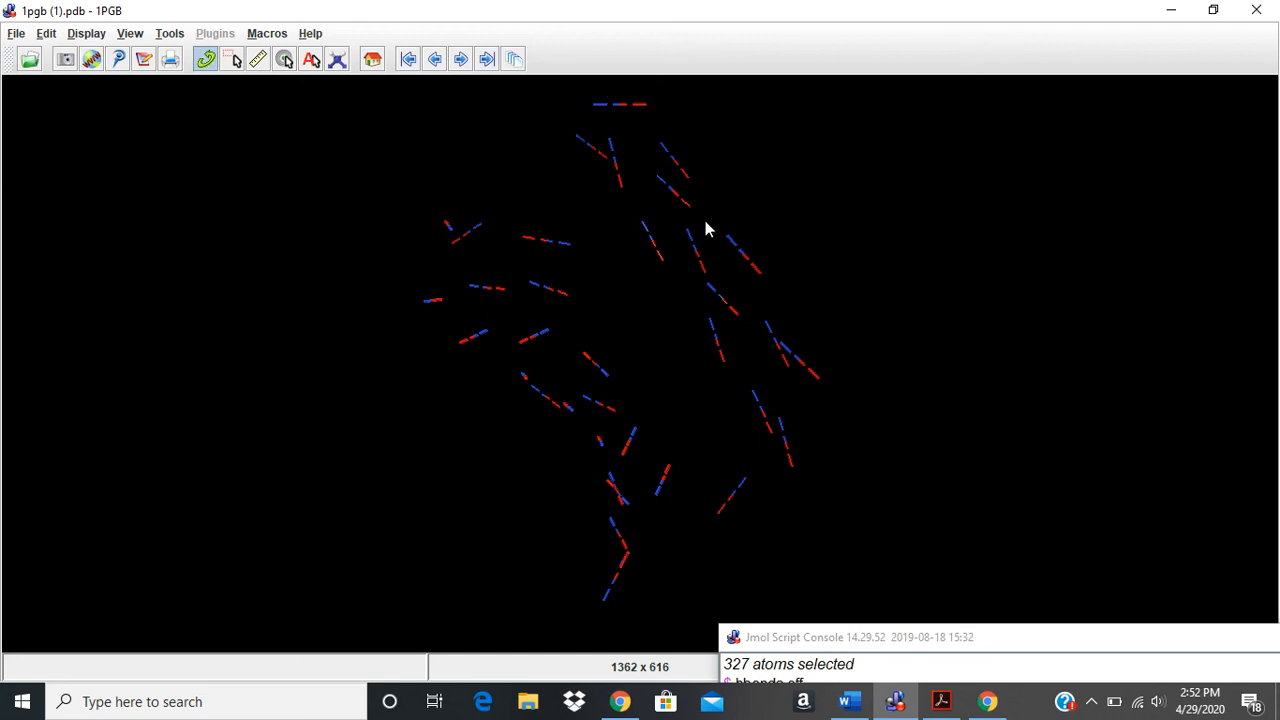
{"action": "left_click_drag", "start_coordinate": [670, 433], "coordinate": [520, 420]}
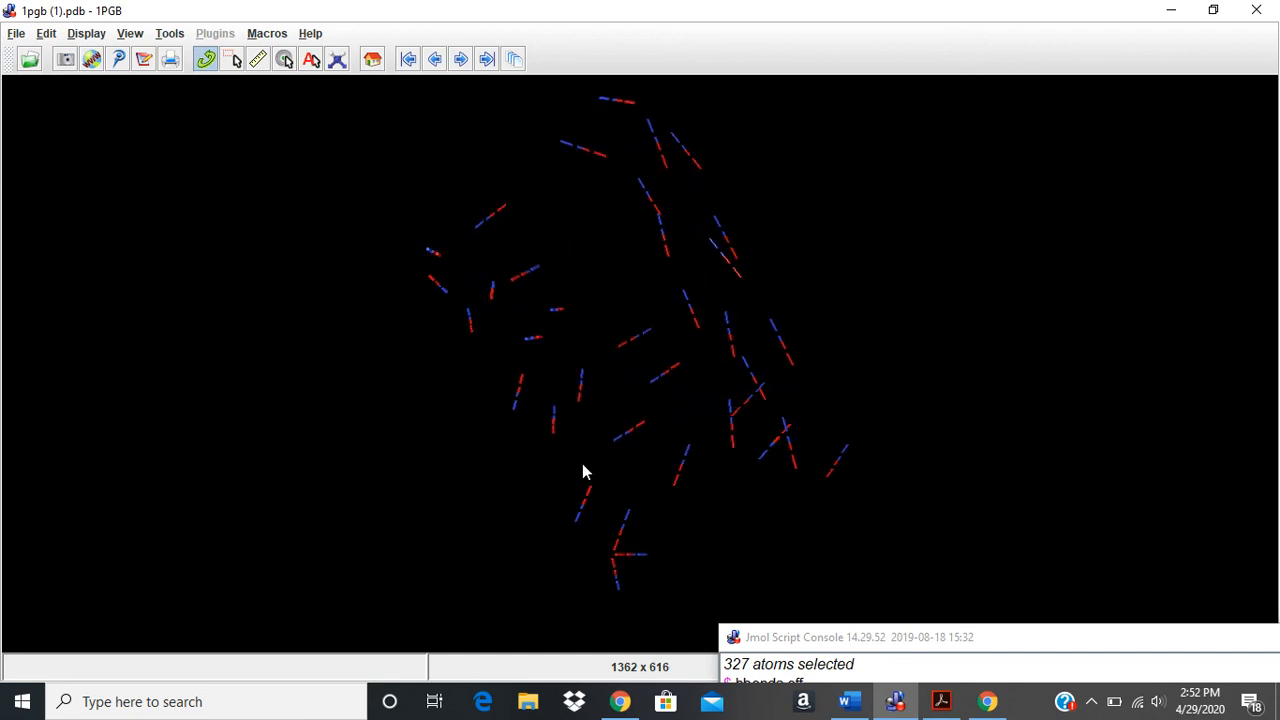
{"action": "scroll", "coordinate": [628, 414], "scroll_direction": "down", "scroll_amount": 5}
{"action": "scroll", "coordinate": [628, 414], "scroll_direction": "up", "scroll_amount": 8}
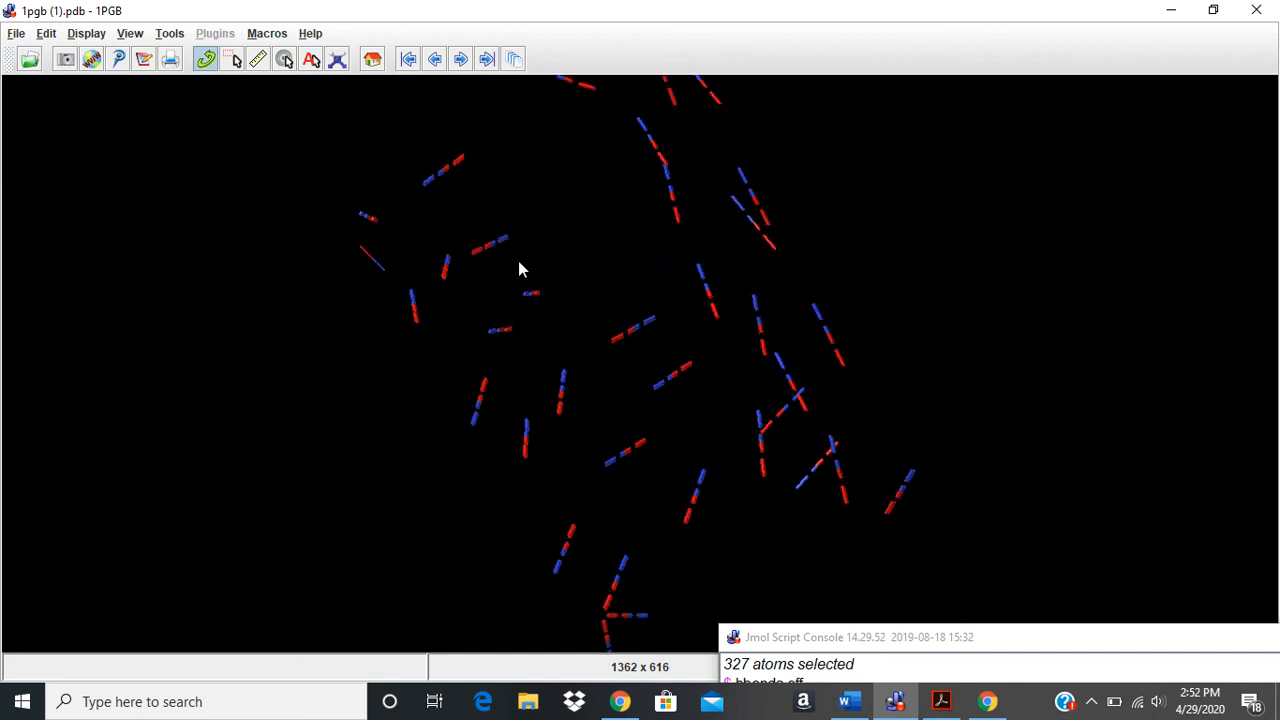
{"action": "left_click_drag", "start_coordinate": [742, 464], "coordinate": [717, 413]}
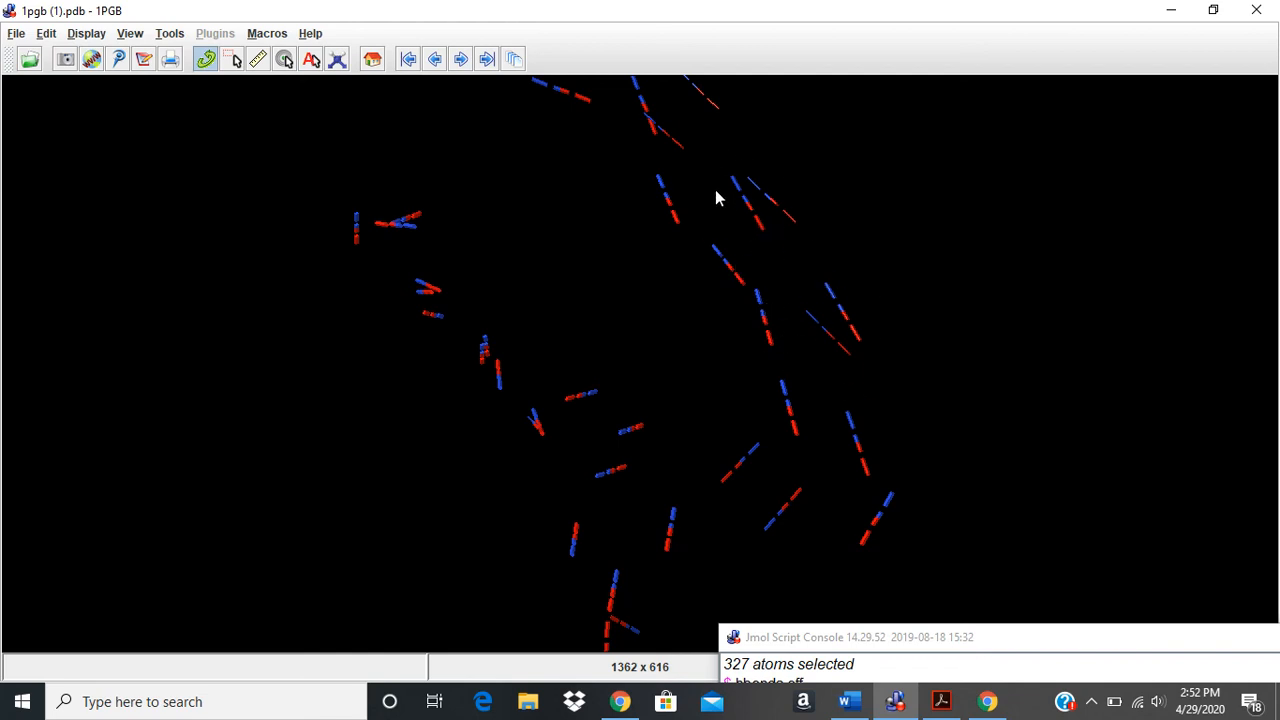
{"action": "left_click_drag", "start_coordinate": [837, 454], "coordinate": [713, 320]}
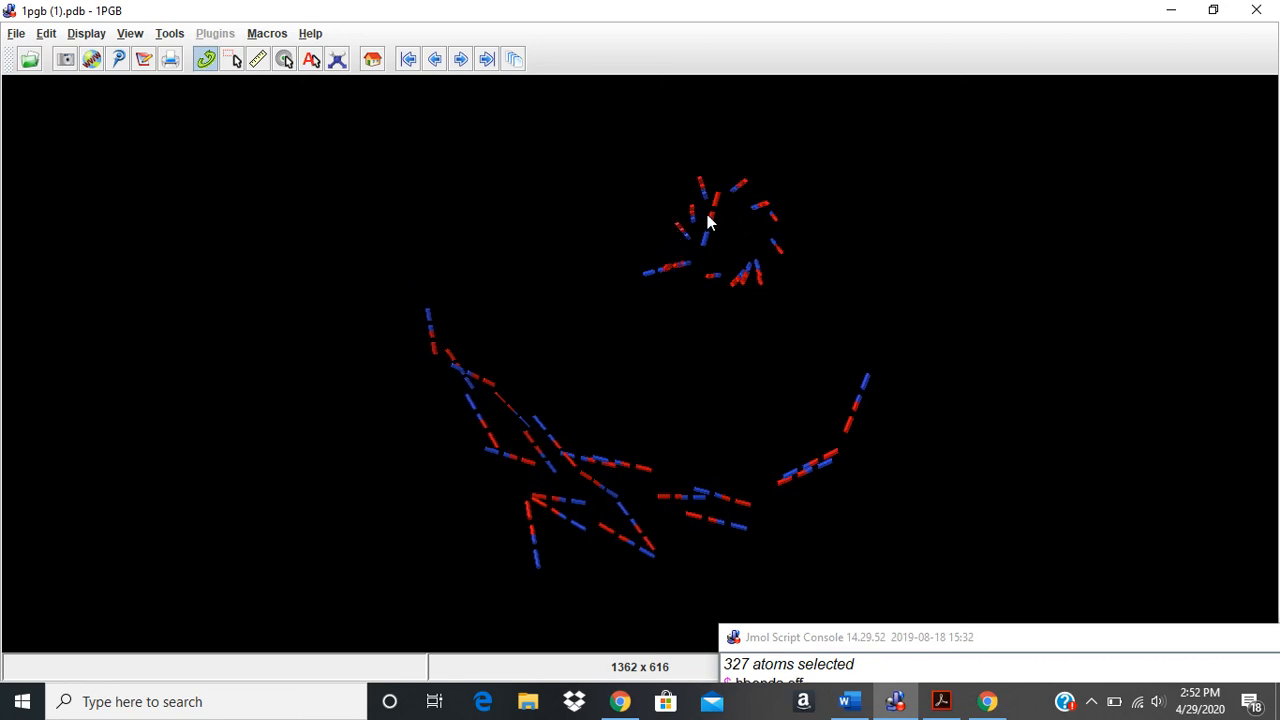
{"action": "left_click_drag", "start_coordinate": [657, 506], "coordinate": [714, 403]}
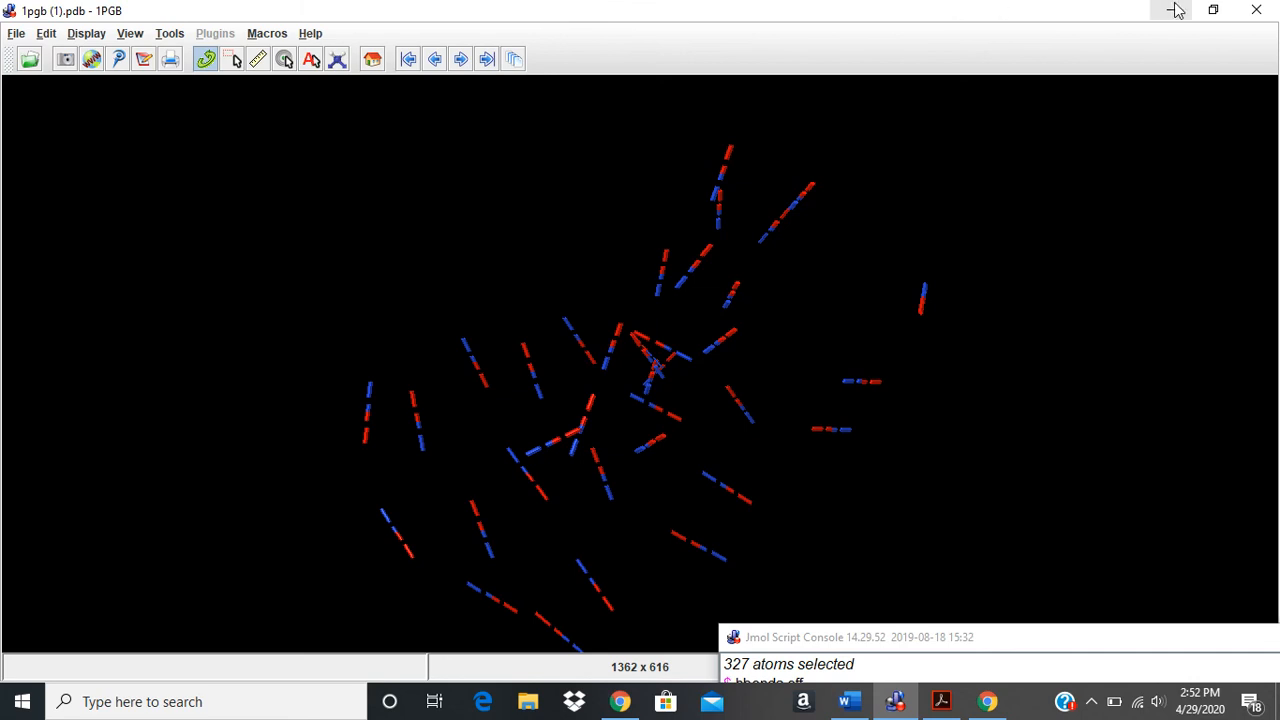
Return the structure window and script console to their places beside the worksheet's instructions for restoring the cartoon view
{"action": "left_click", "coordinate": [1213, 9]}
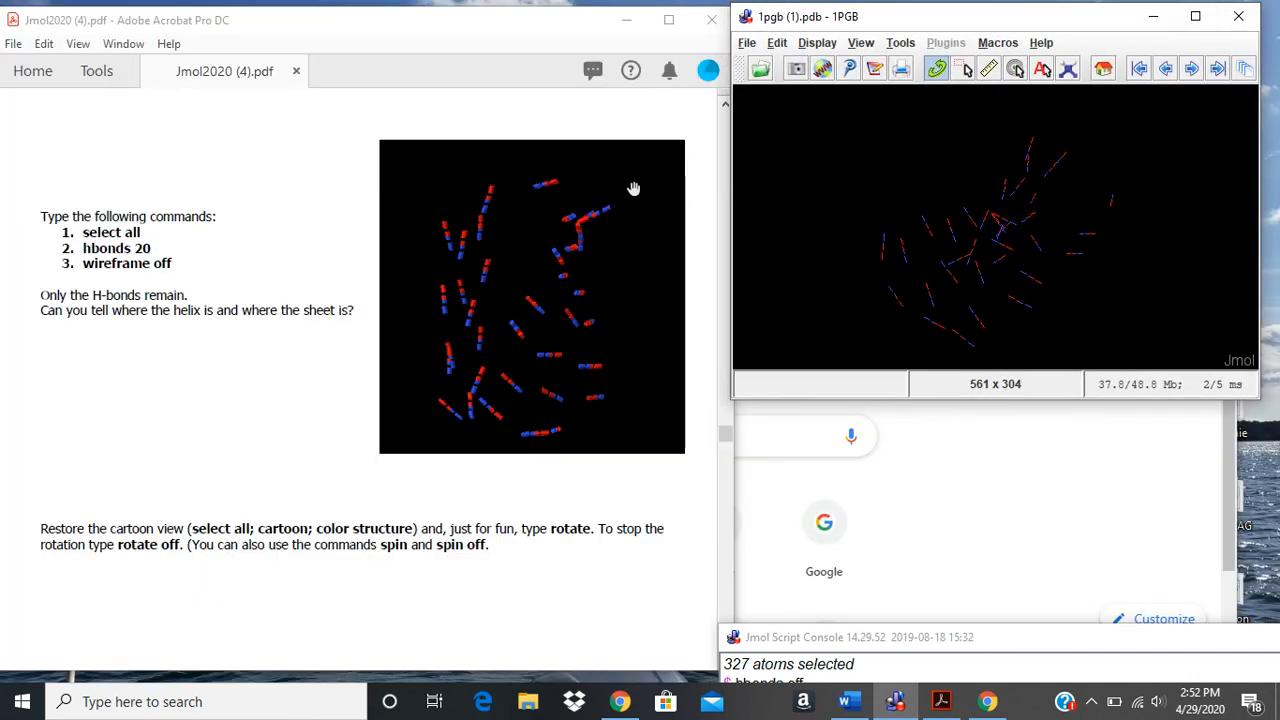
{"action": "left_click_drag", "start_coordinate": [1012, 643], "coordinate": [1012, 392]}
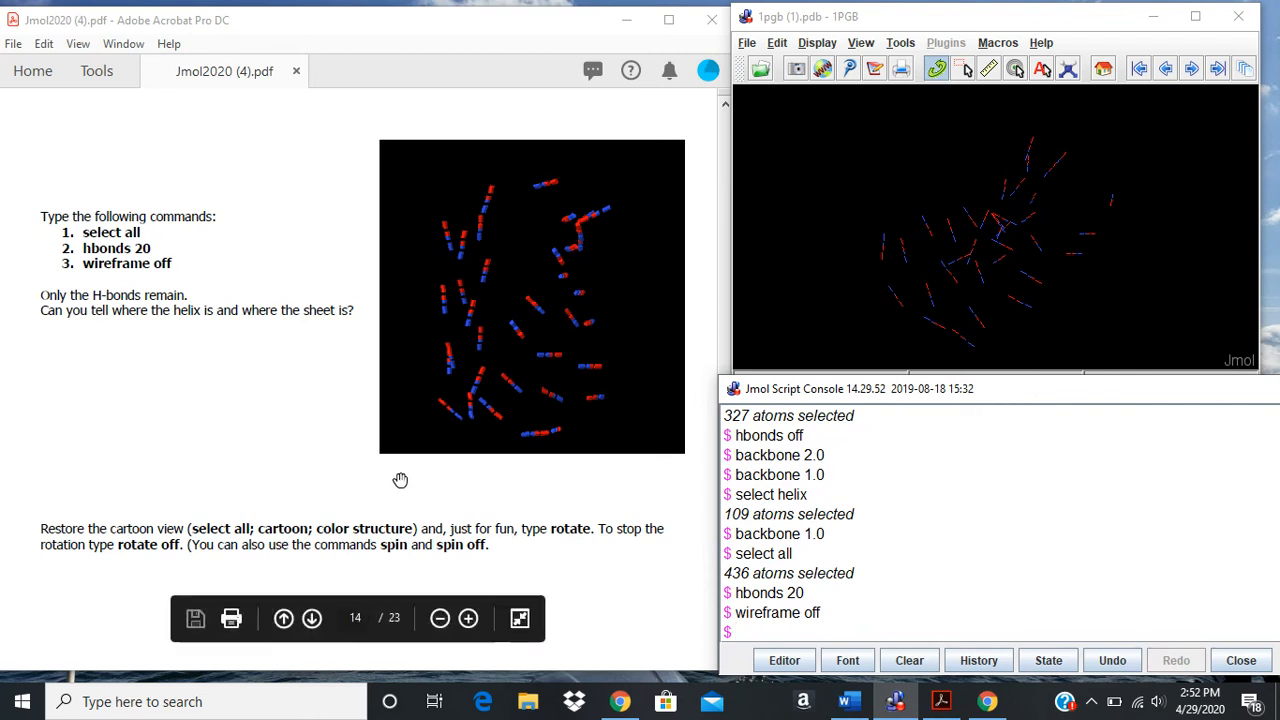
{"action": "scroll", "coordinate": [374, 527], "scroll_direction": "down", "scroll_amount": 2}
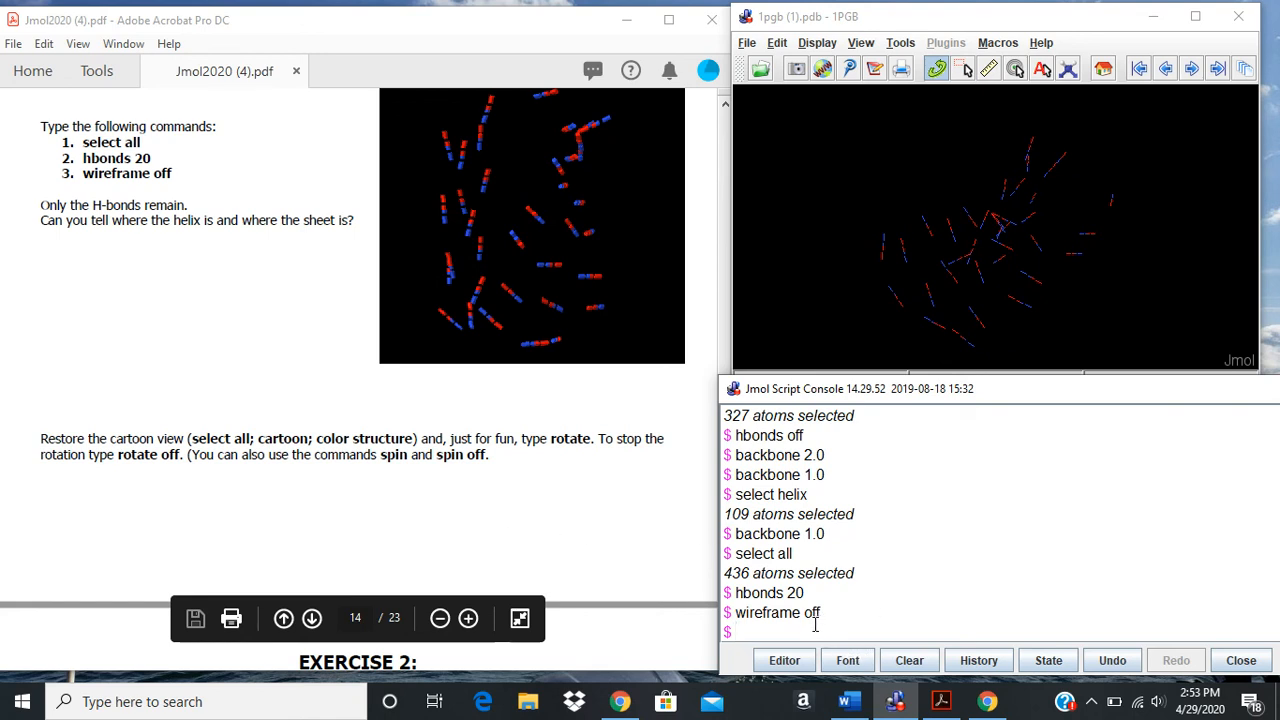
Restore the cartoon view of all atoms and color it by secondary structure, using select all, cartoon and color structure
{"action": "type", "text": "select all"}
{"action": "key", "text": "Return"}
{"action": "type", "text": "ca"}
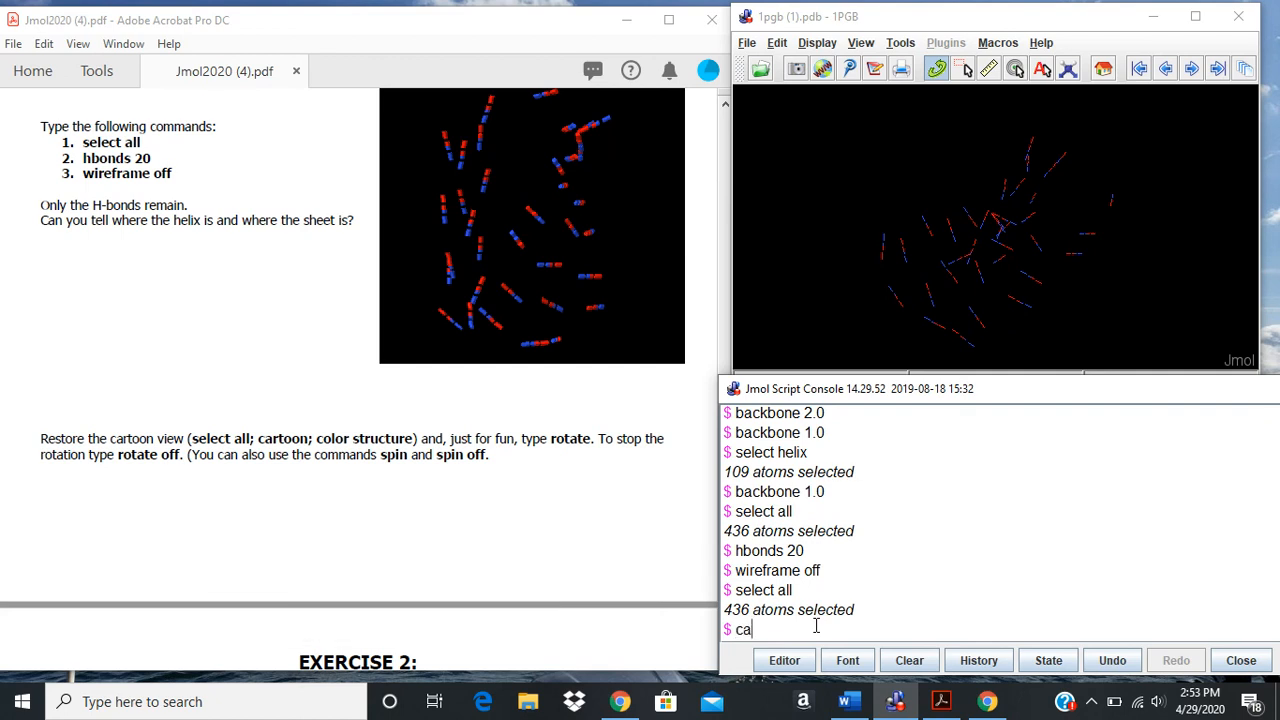
{"action": "type", "text": "rtoon"}
{"action": "key", "text": "Return"}
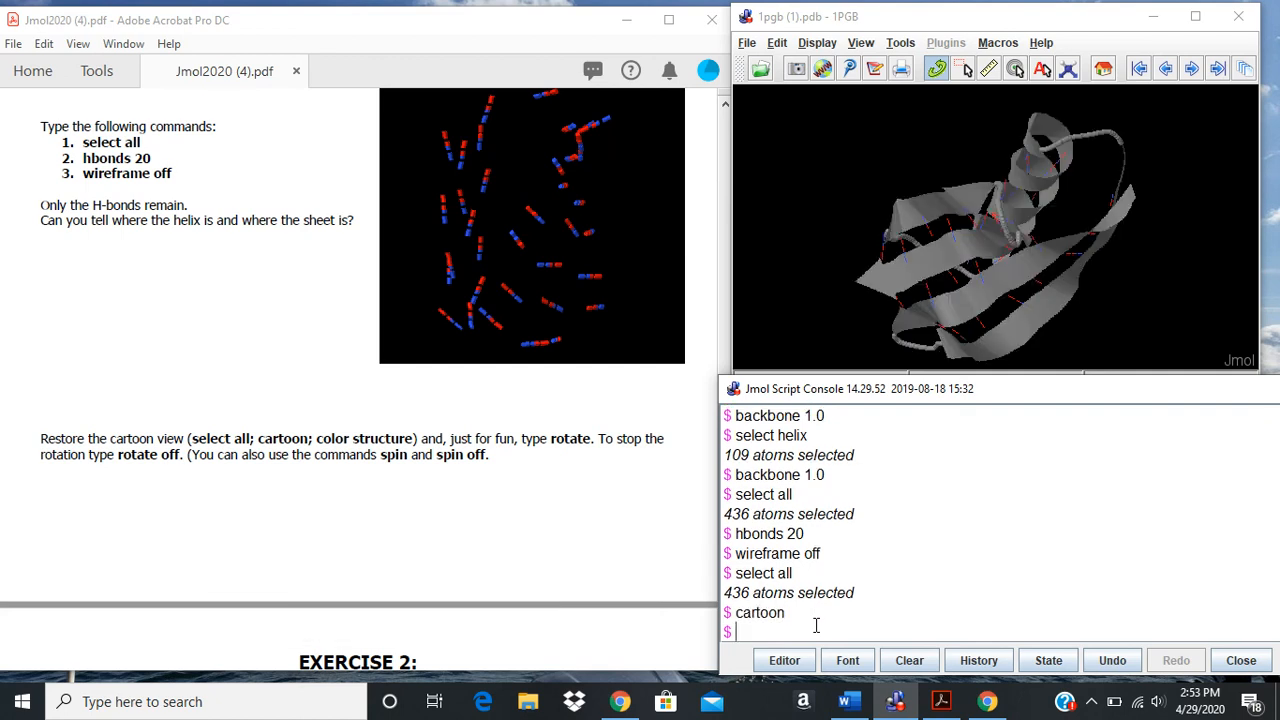
{"action": "type", "text": "color structure"}
{"action": "key", "text": "Return"}
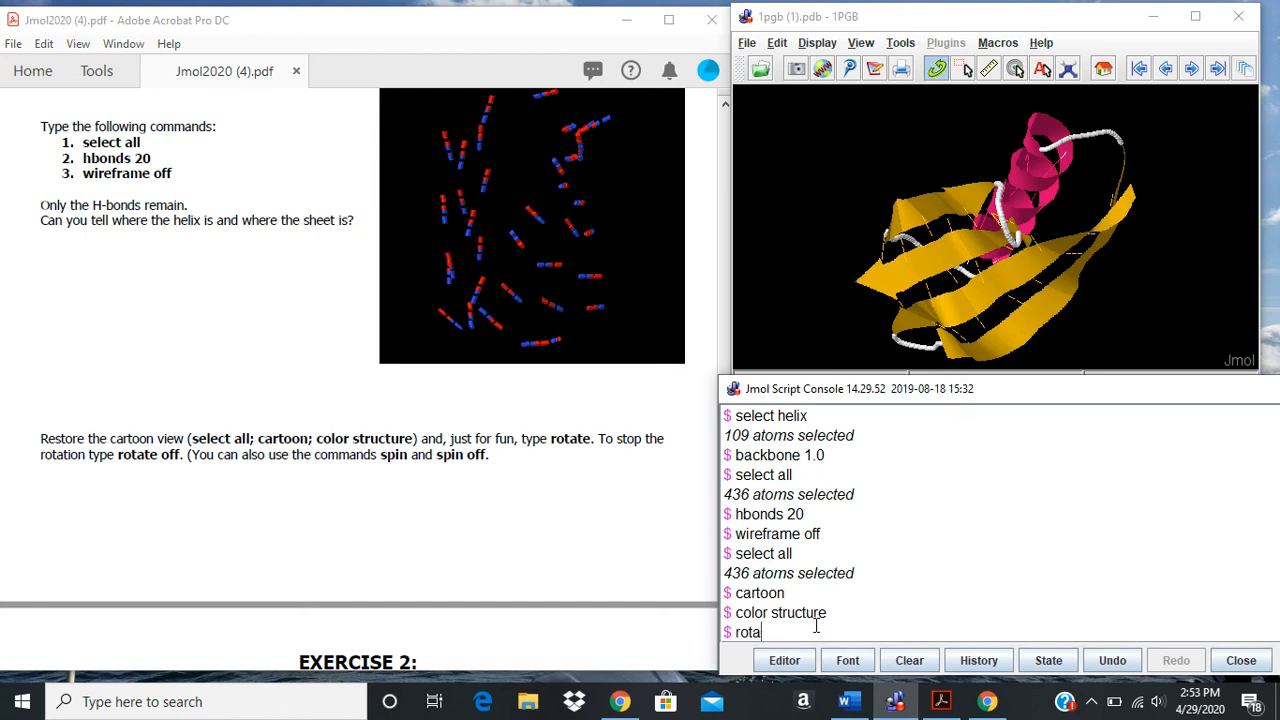
Start the model's automatic rotation with rotate, and stop it with rotate off
{"action": "key", "text": "Return"}
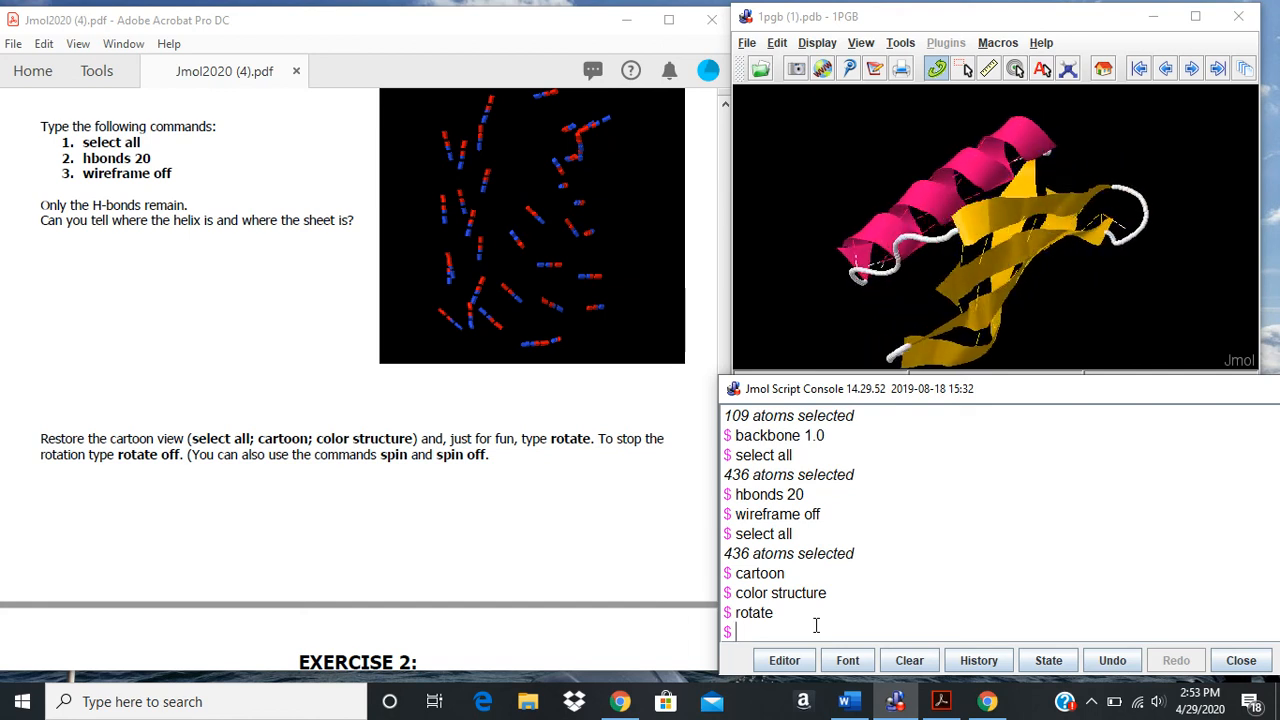
{"action": "type", "text": "r"}
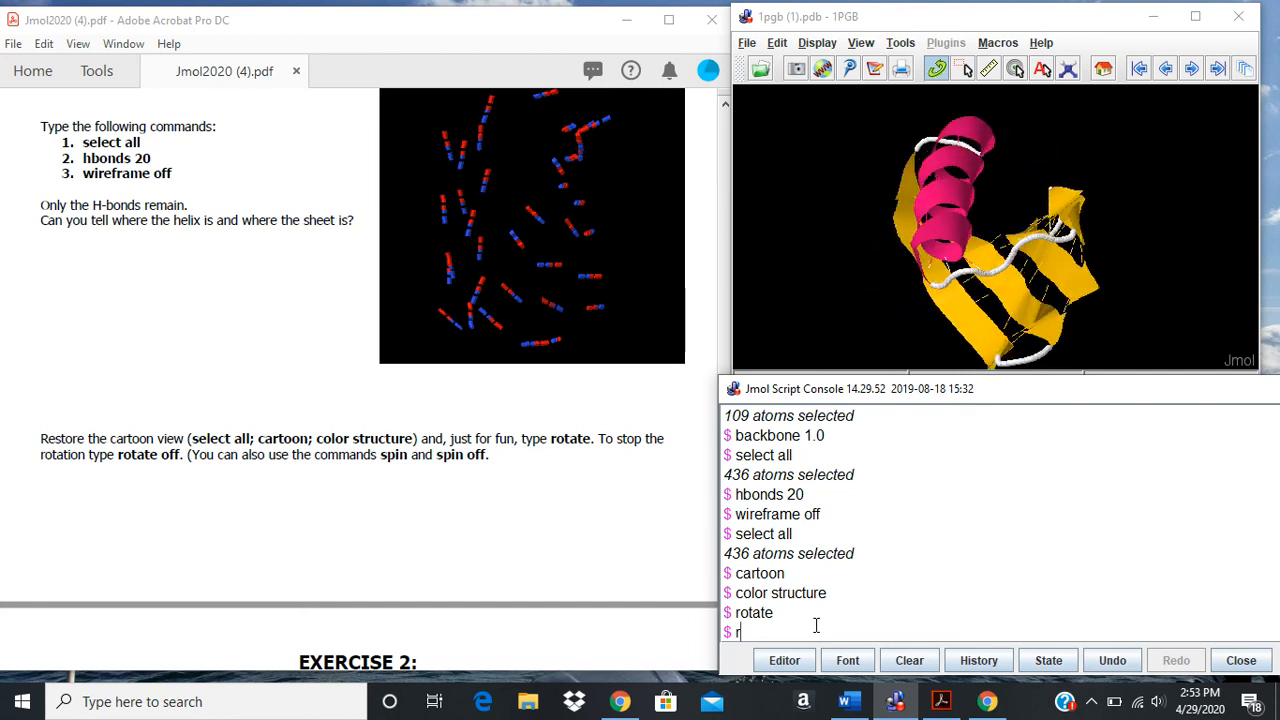
{"action": "type", "text": "otate off"}
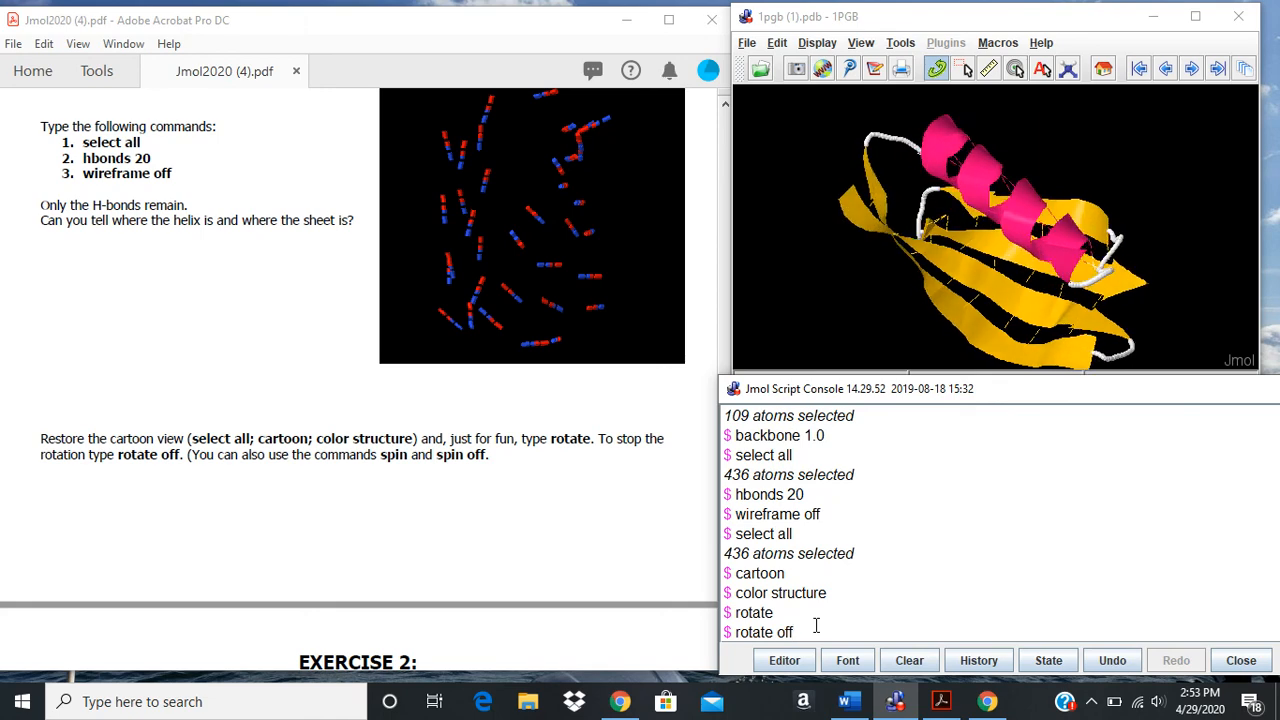
{"action": "key", "text": "Return"}
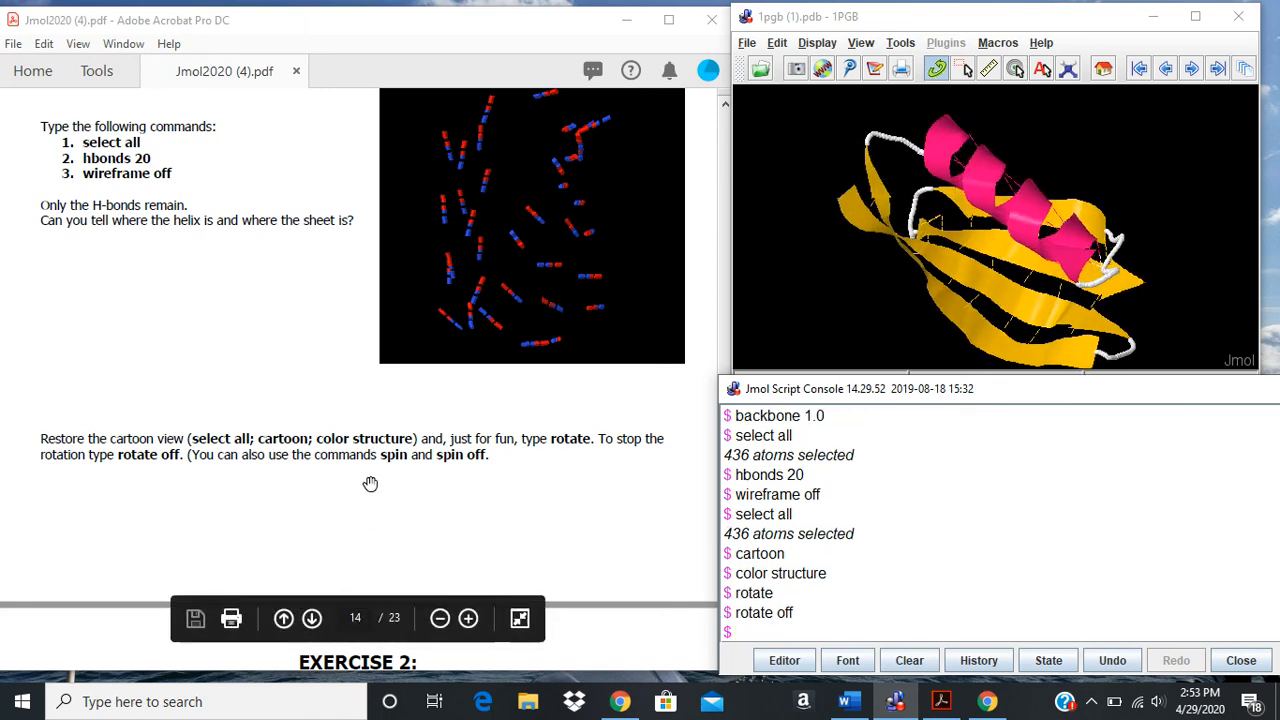
Examine the cartoon model from another angle and read on in the worksheet to Exercise 2 on lysozyme
{"action": "scroll", "coordinate": [369, 484], "scroll_direction": "down", "scroll_amount": 3}
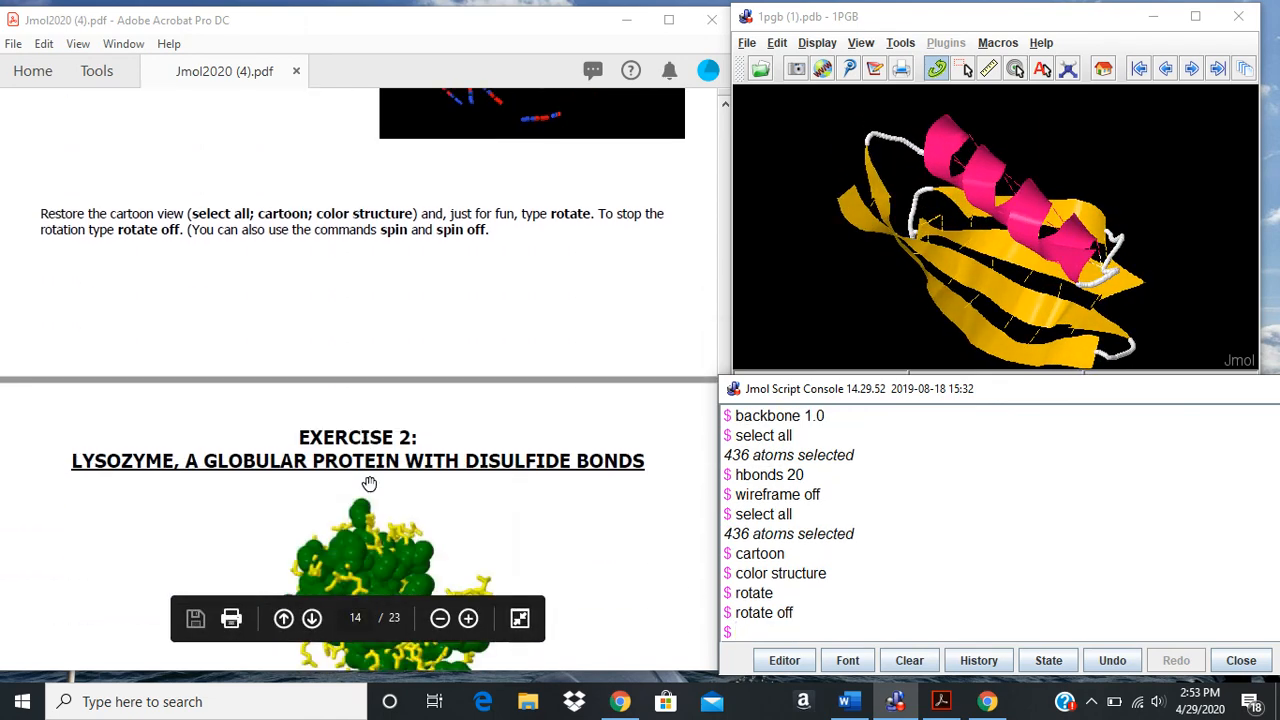
{"action": "scroll", "coordinate": [369, 484], "scroll_direction": "up", "scroll_amount": 4}
{"action": "scroll", "coordinate": [369, 484], "scroll_direction": "up", "scroll_amount": 1}
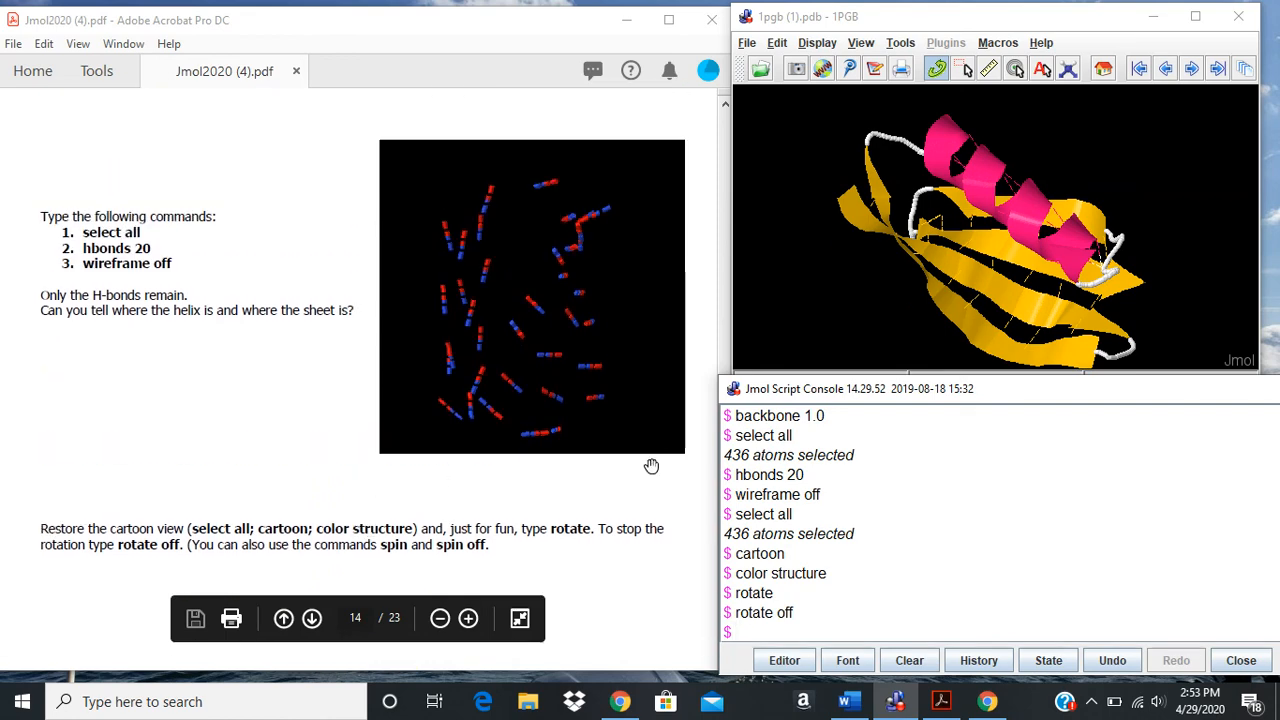
{"action": "mouse_move", "coordinate": [960, 255]}
{"action": "left_mouse_down"}
{"action": "mouse_move", "coordinate": [997, 197]}
{"action": "mouse_move", "coordinate": [947, 260]}
{"action": "mouse_move", "coordinate": [958, 205]}
{"action": "mouse_move", "coordinate": [965, 235]}
{"action": "mouse_move", "coordinate": [942, 214]}
{"action": "mouse_move", "coordinate": [931, 286]}
{"action": "mouse_move", "coordinate": [941, 259]}
{"action": "left_mouse_up"}
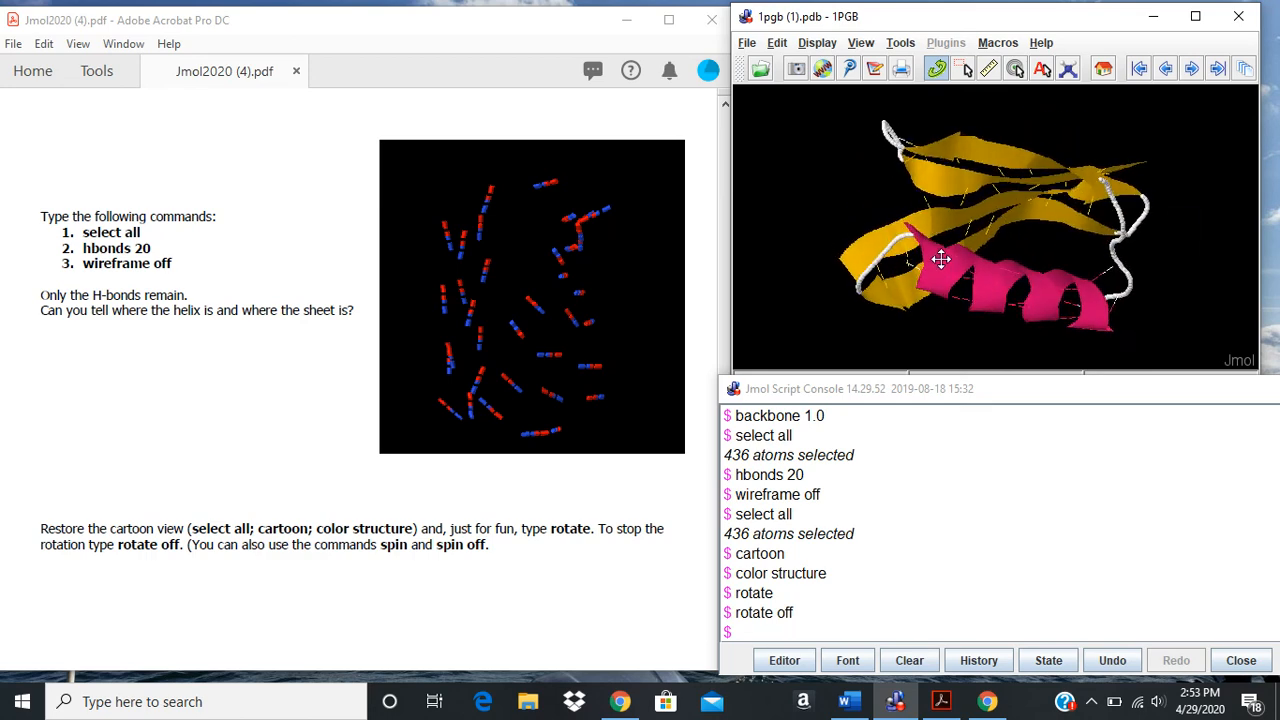
{"action": "scroll", "coordinate": [463, 469], "scroll_direction": "down", "scroll_amount": 3}
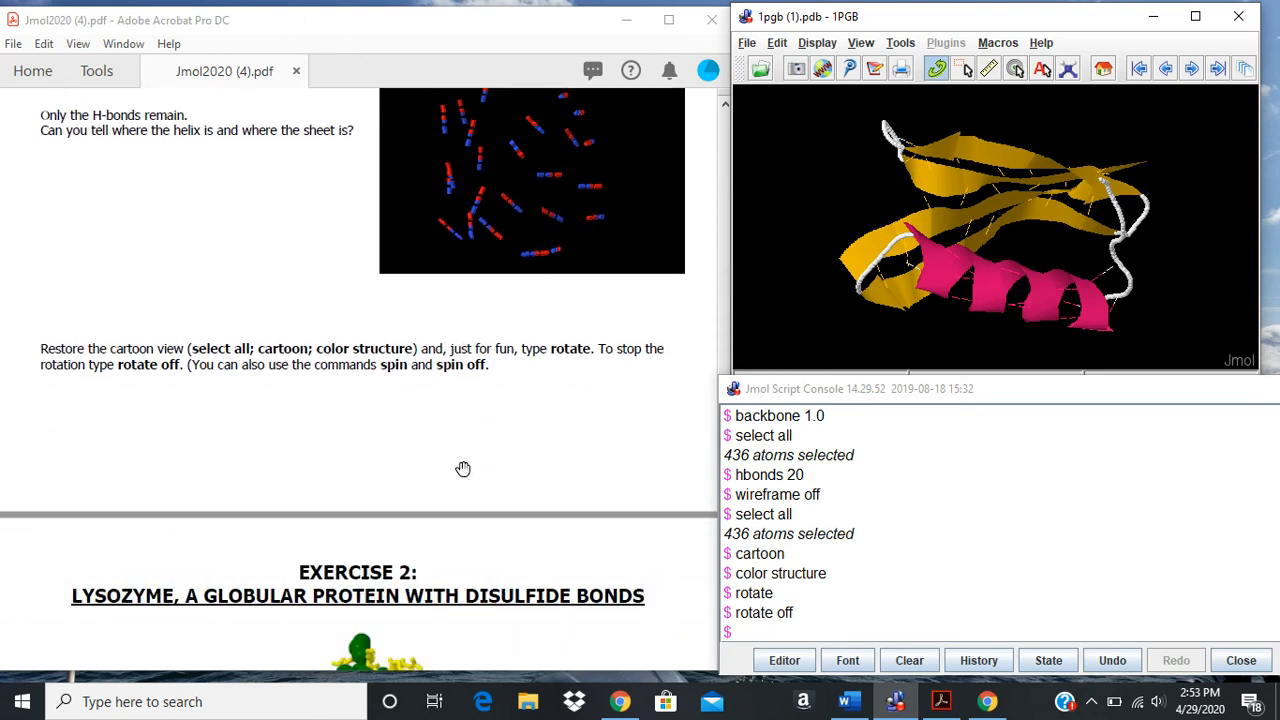
{"action": "scroll", "coordinate": [457, 428], "scroll_direction": "down", "scroll_amount": 4}
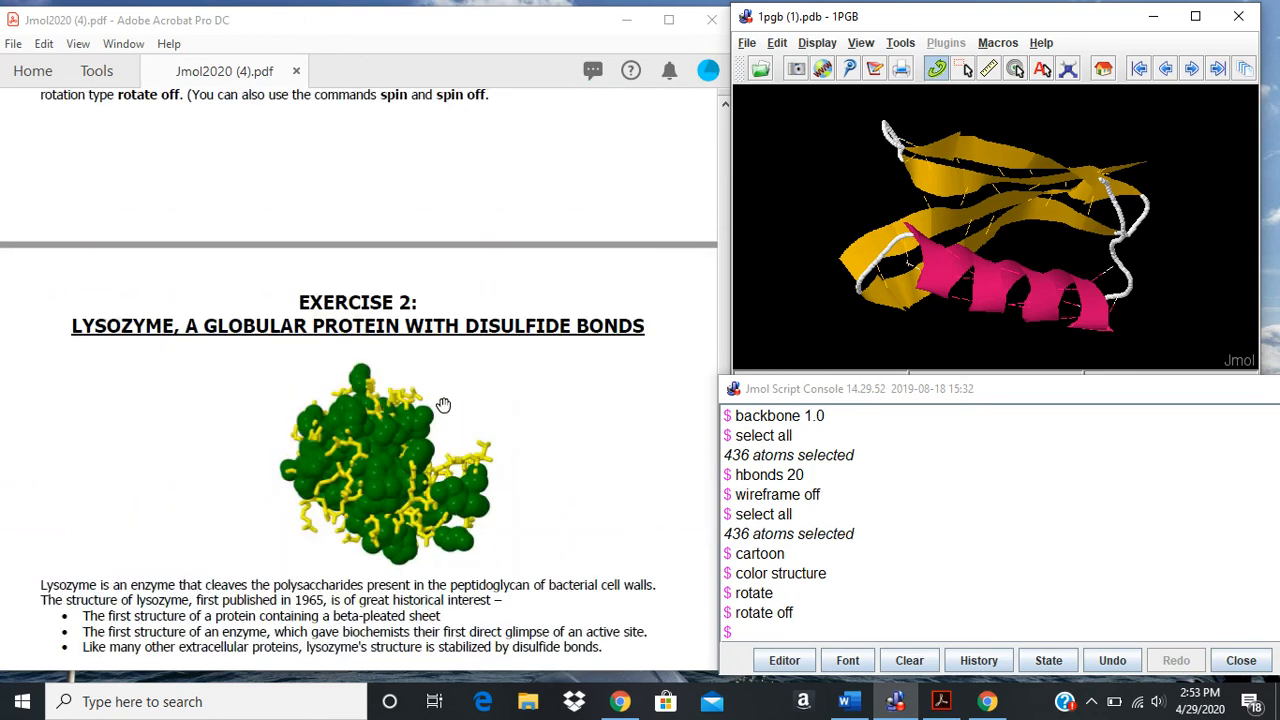
{"action": "scroll", "coordinate": [443, 404], "scroll_direction": "down", "scroll_amount": 4}
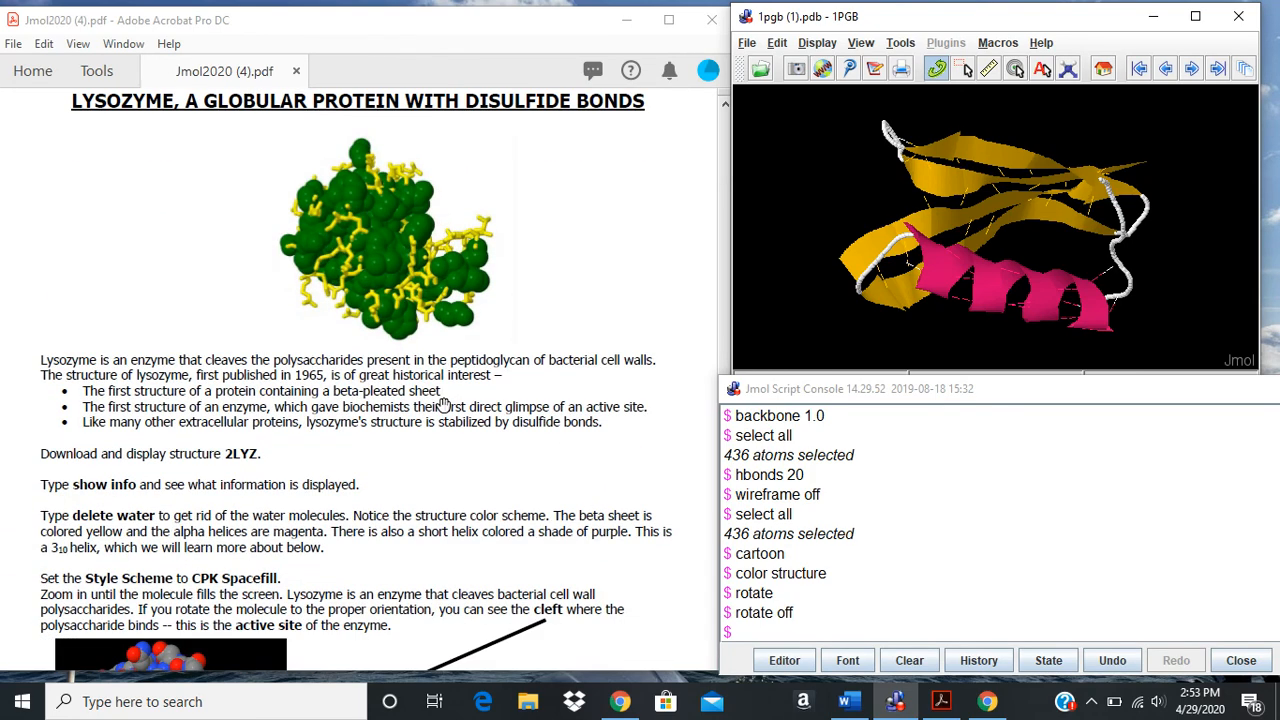
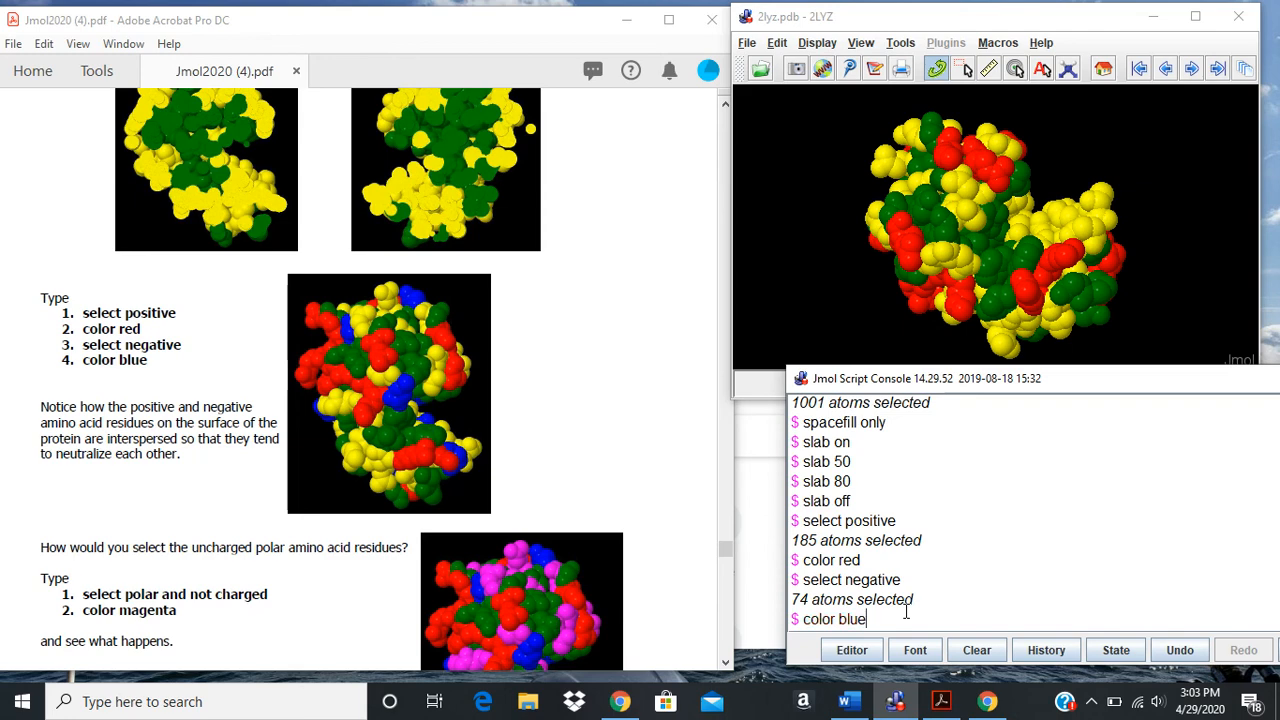
Color lysozyme's negative residues blue, and its uncharged polar residues magenta using select polar and not charged
{"action": "key", "text": "Return"}
{"action": "type", "text": "3"}
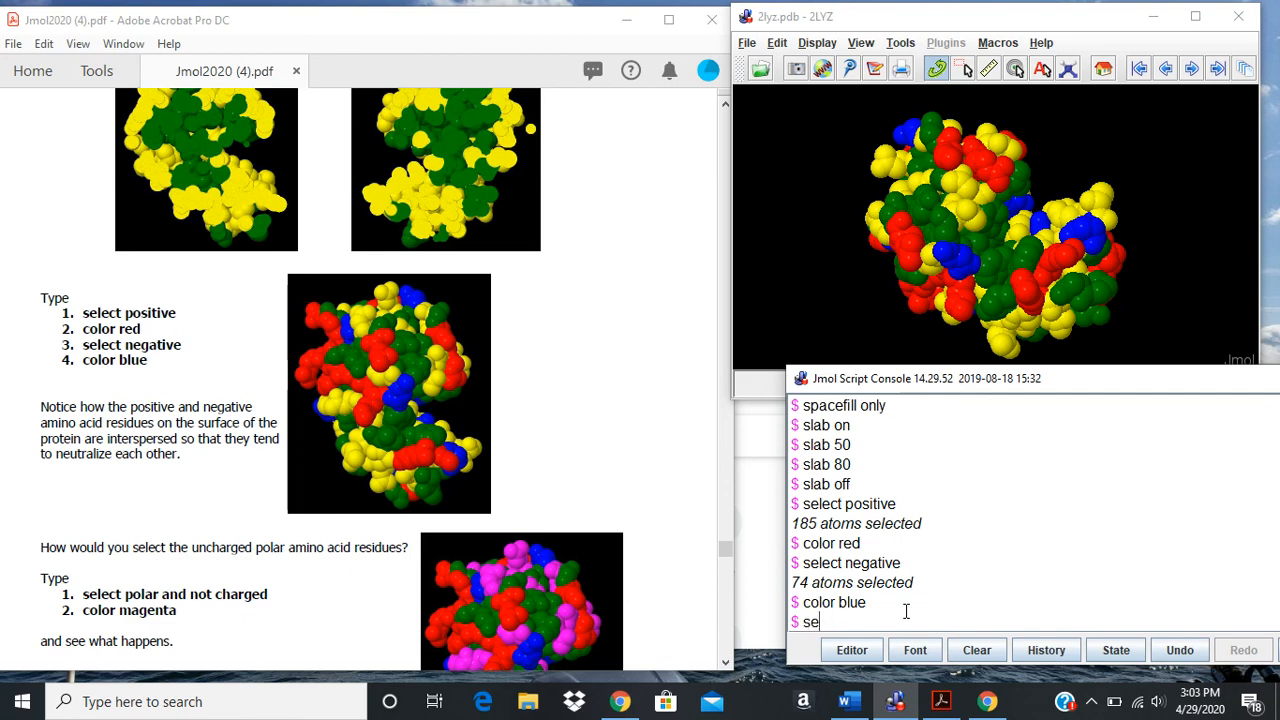
{"action": "type", "text": "polar and not charged"}
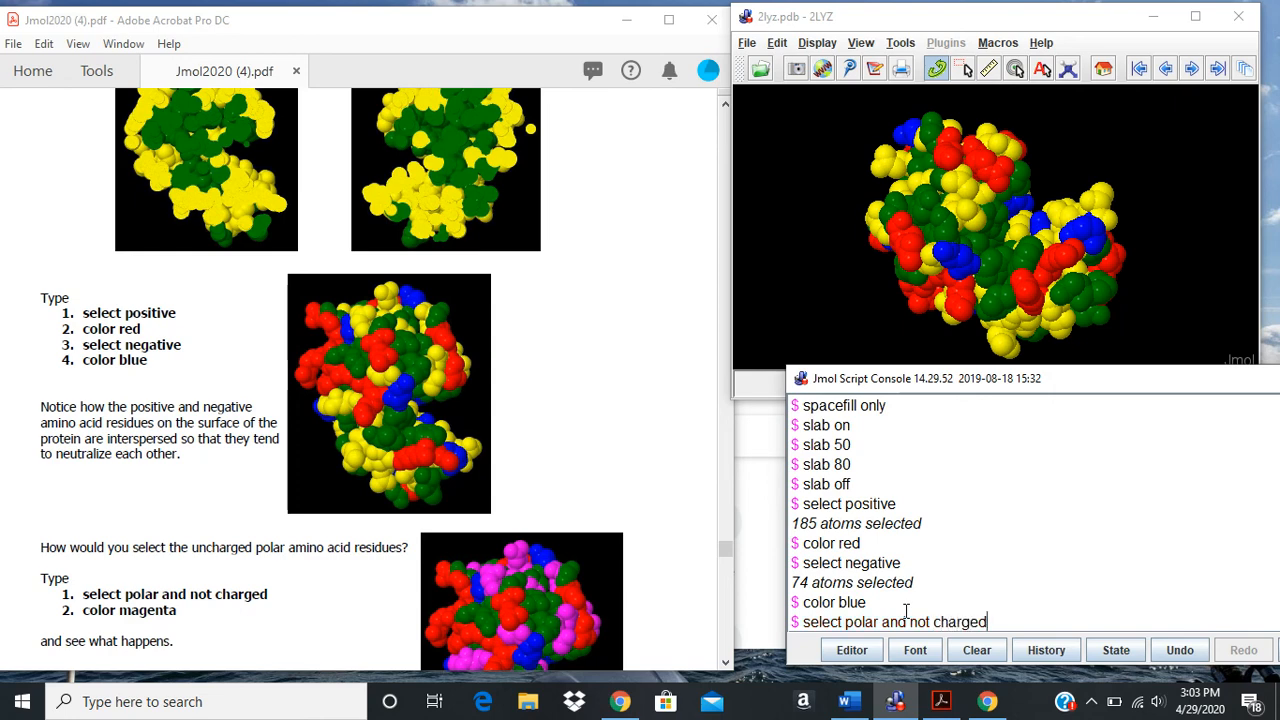
{"action": "key", "text": "Return"}
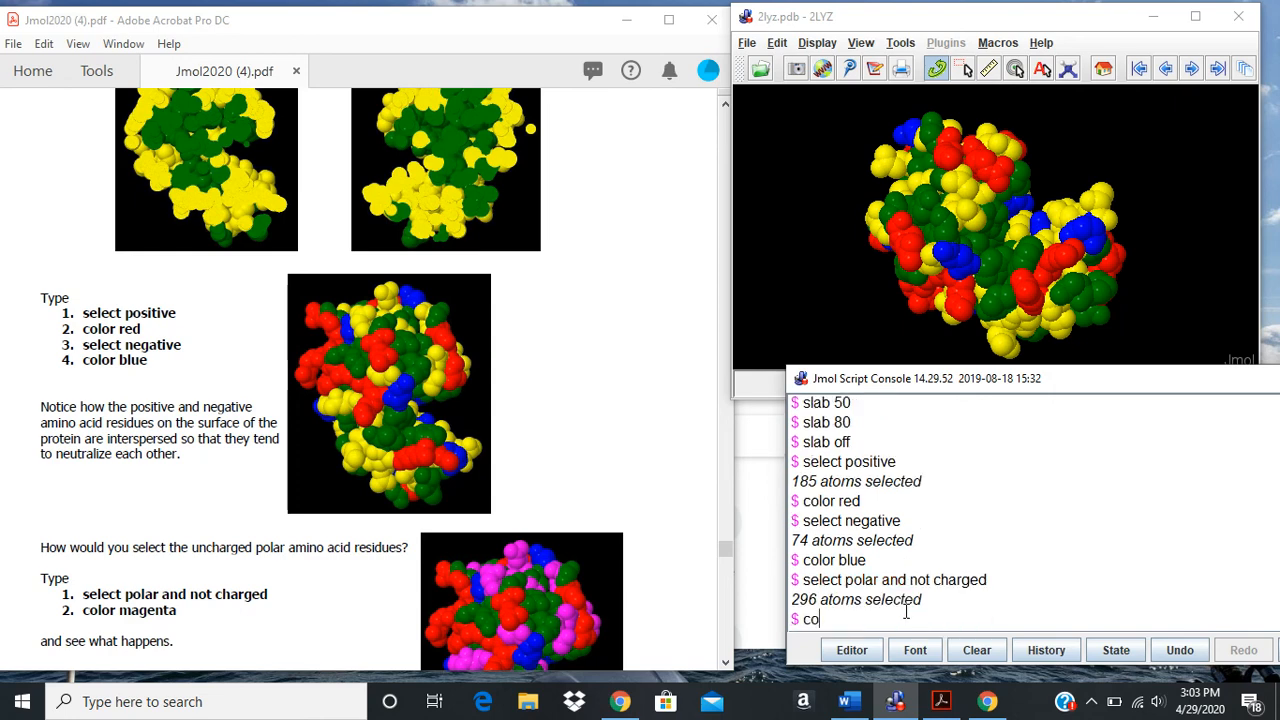
{"action": "type", "text": "color magenta"}
{"action": "key", "text": "Return"}
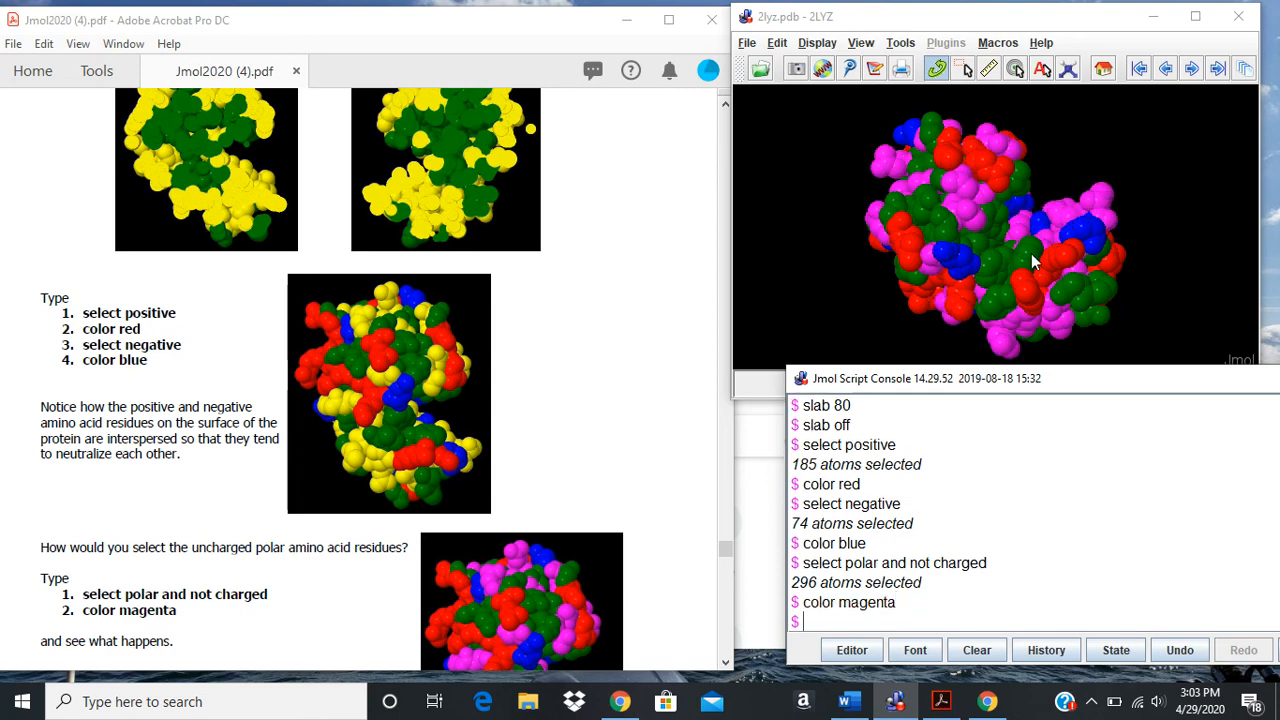
Examine the distribution of the colored residues on lysozyme's surface from several angles
{"action": "mouse_move", "coordinate": [1033, 256]}
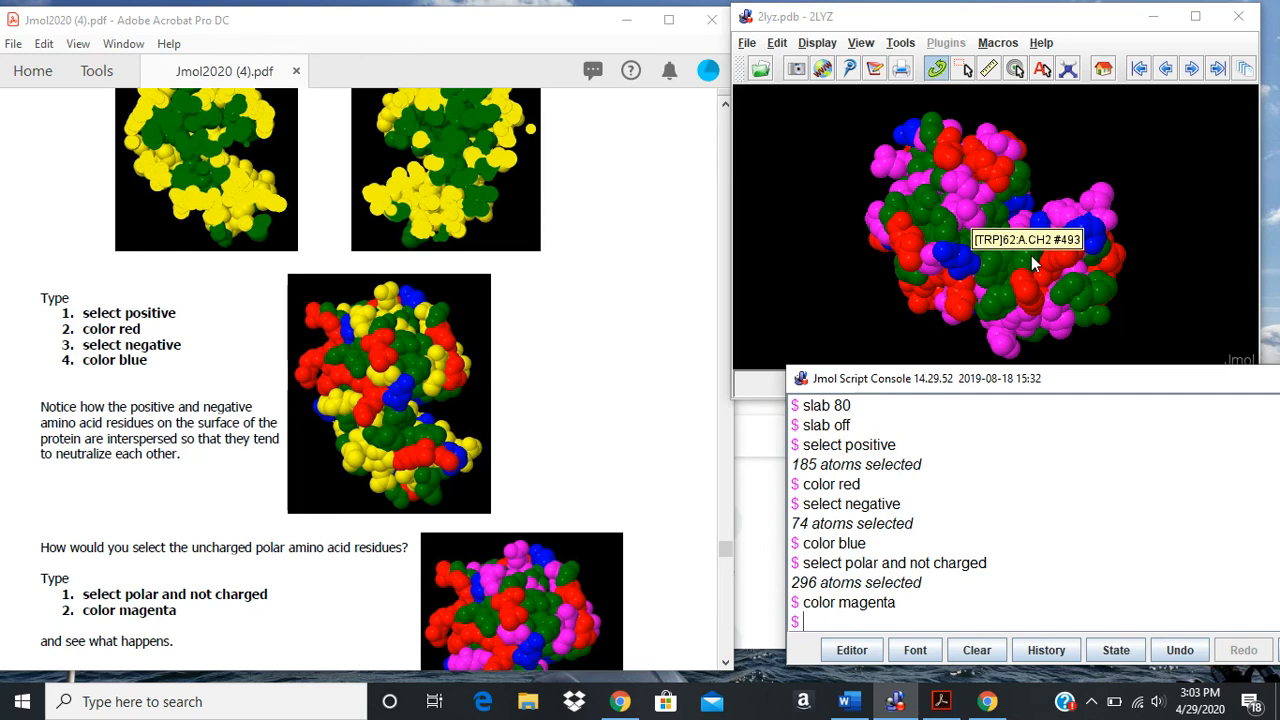
{"action": "left_click_drag", "start_coordinate": [1067, 239], "coordinate": [976, 212]}
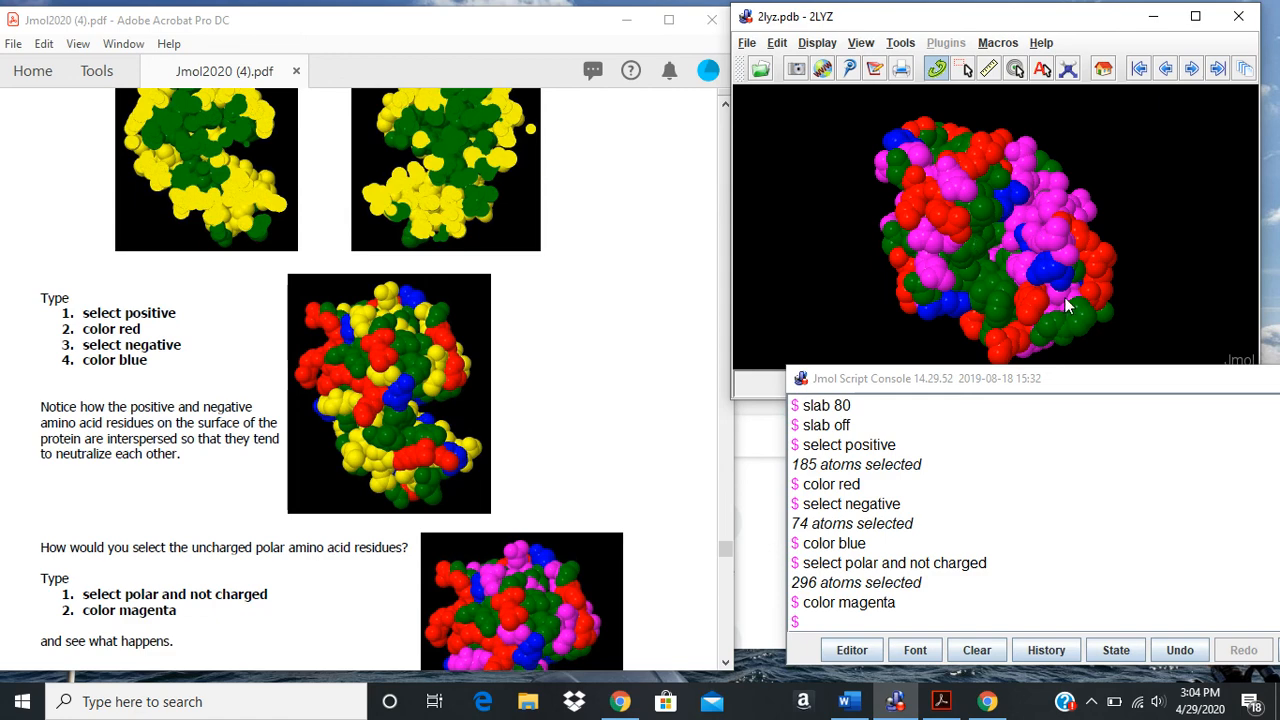
{"action": "left_click_drag", "start_coordinate": [1049, 245], "coordinate": [1007, 195]}
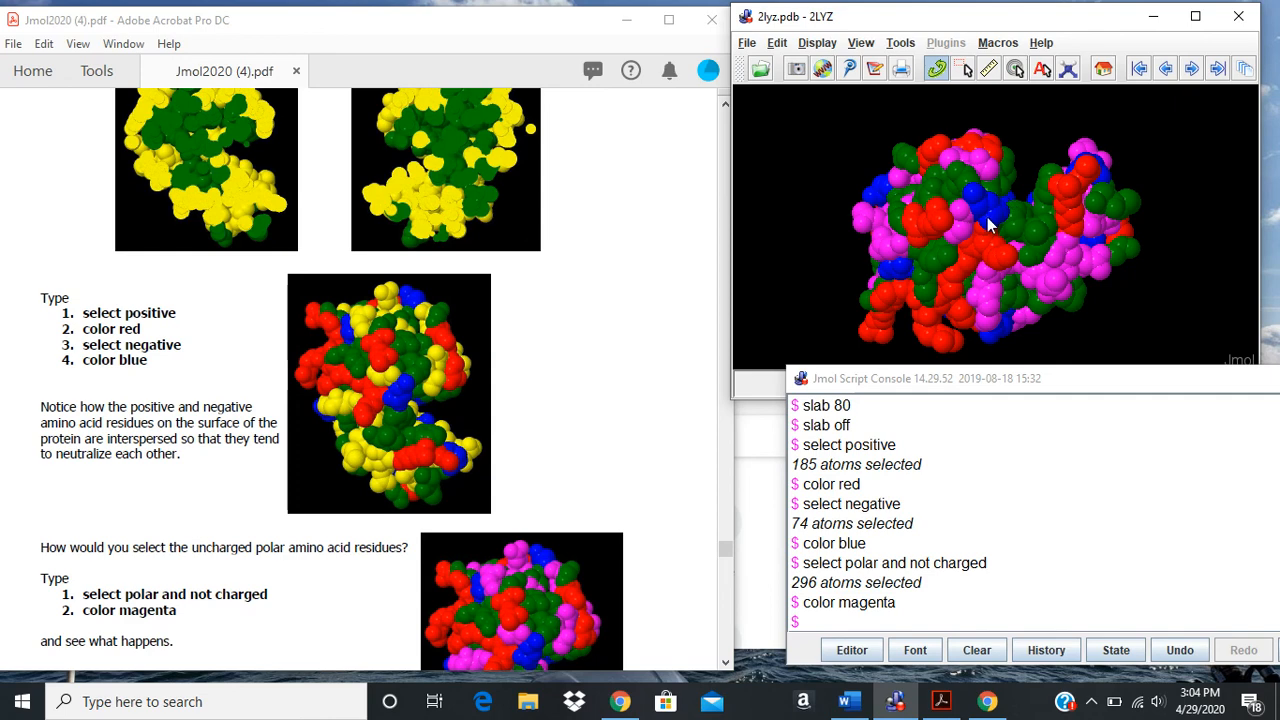
{"action": "mouse_move", "coordinate": [987, 224]}
Following the Beta Sheets instructions, show the protein as a CPK-colored wireframe using select protein, wireframe only, color cpk and set ssbonds sidechain
{"action": "scroll", "coordinate": [370, 470], "scroll_direction": "down", "scroll_amount": 3}
{"action": "scroll", "coordinate": [364, 475], "scroll_direction": "down", "scroll_amount": 9}
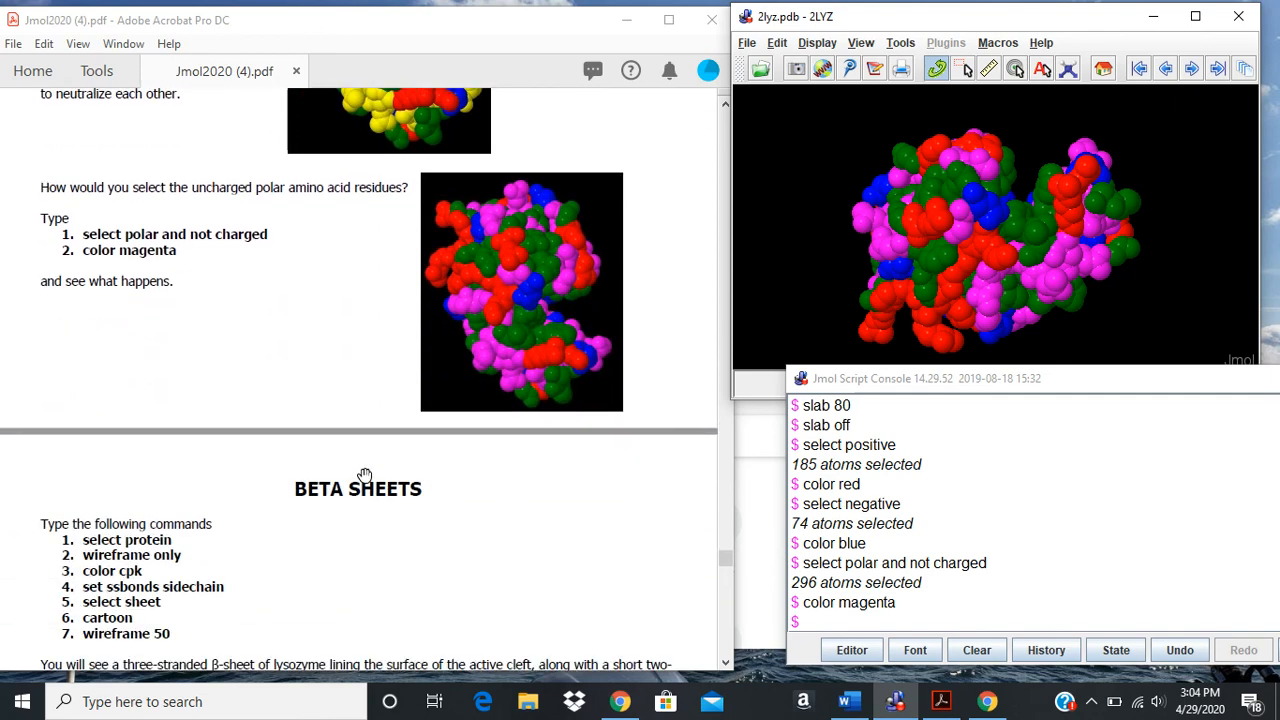
{"action": "scroll", "coordinate": [365, 475], "scroll_direction": "down", "scroll_amount": 3}
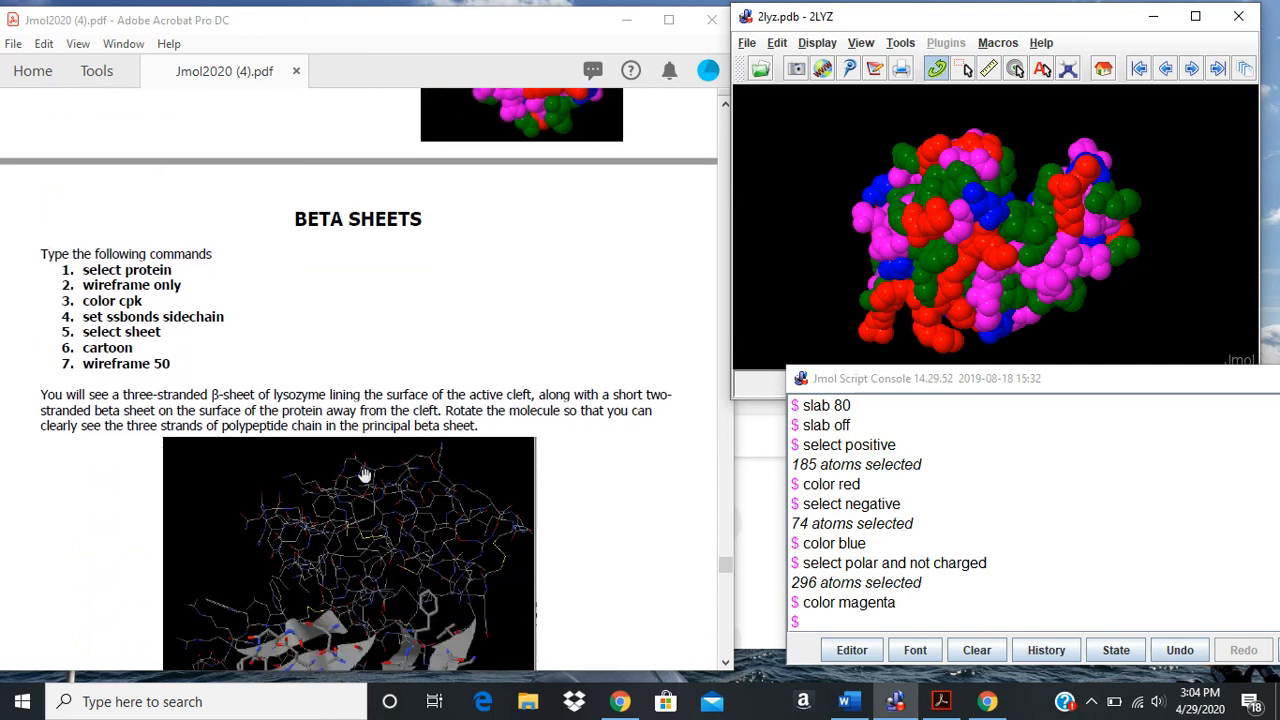
{"action": "left_click", "coordinate": [856, 615]}
{"action": "type", "text": "select protein"}
{"action": "key", "text": "Return"}
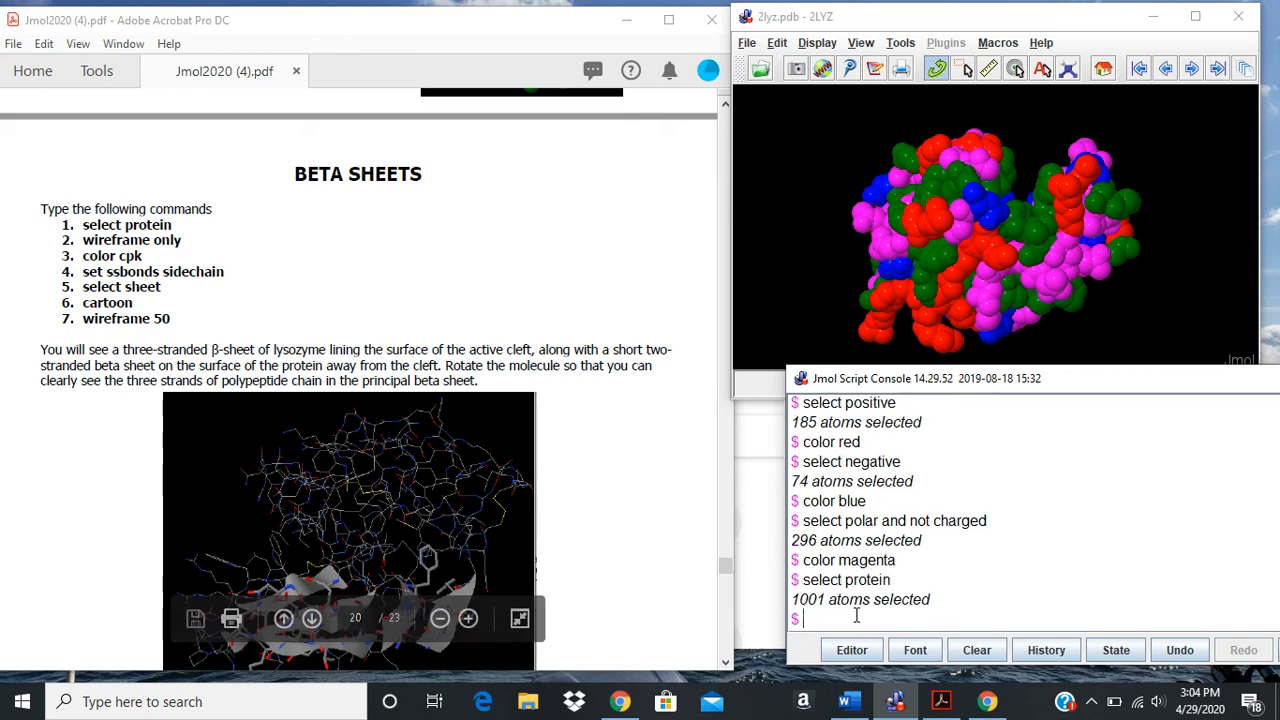
{"action": "type", "text": "wireframe only"}
{"action": "key", "text": "Return"}
{"action": "type", "text": "co"}
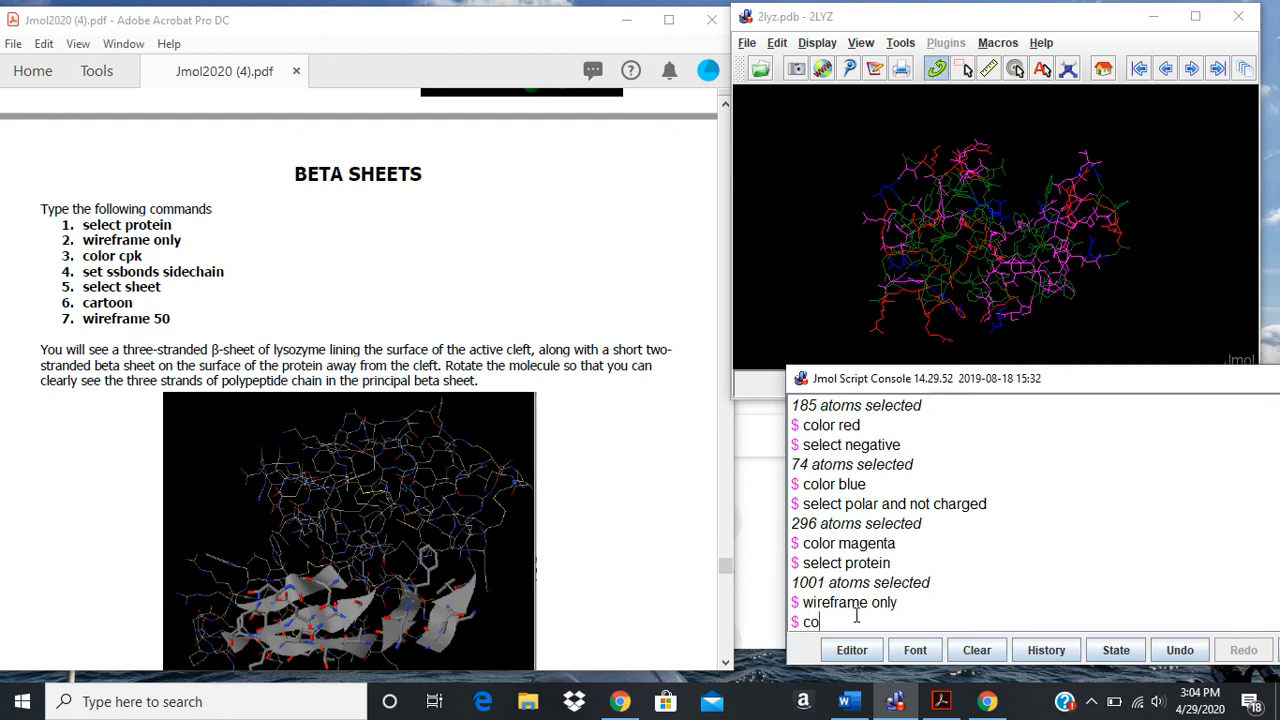
{"action": "type", "text": "lor cpk"}
{"action": "key", "text": "Return"}
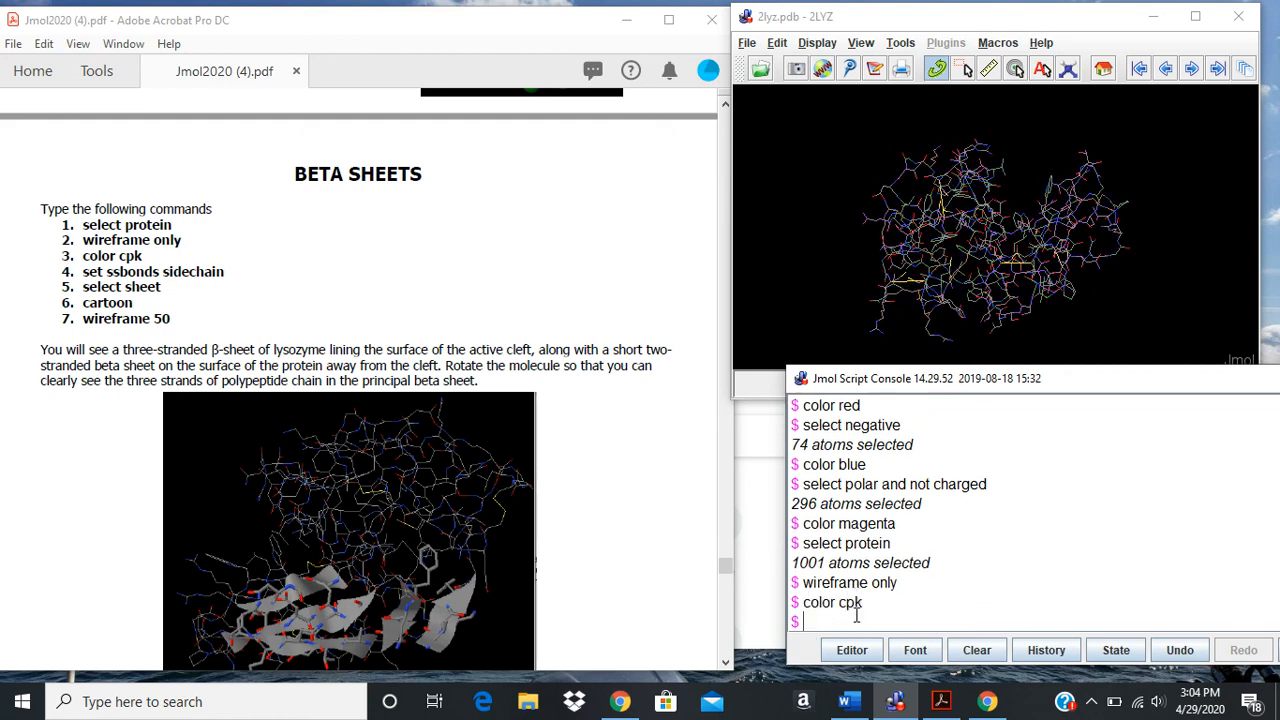
{"action": "type", "text": "set ssbonds sidechain"}
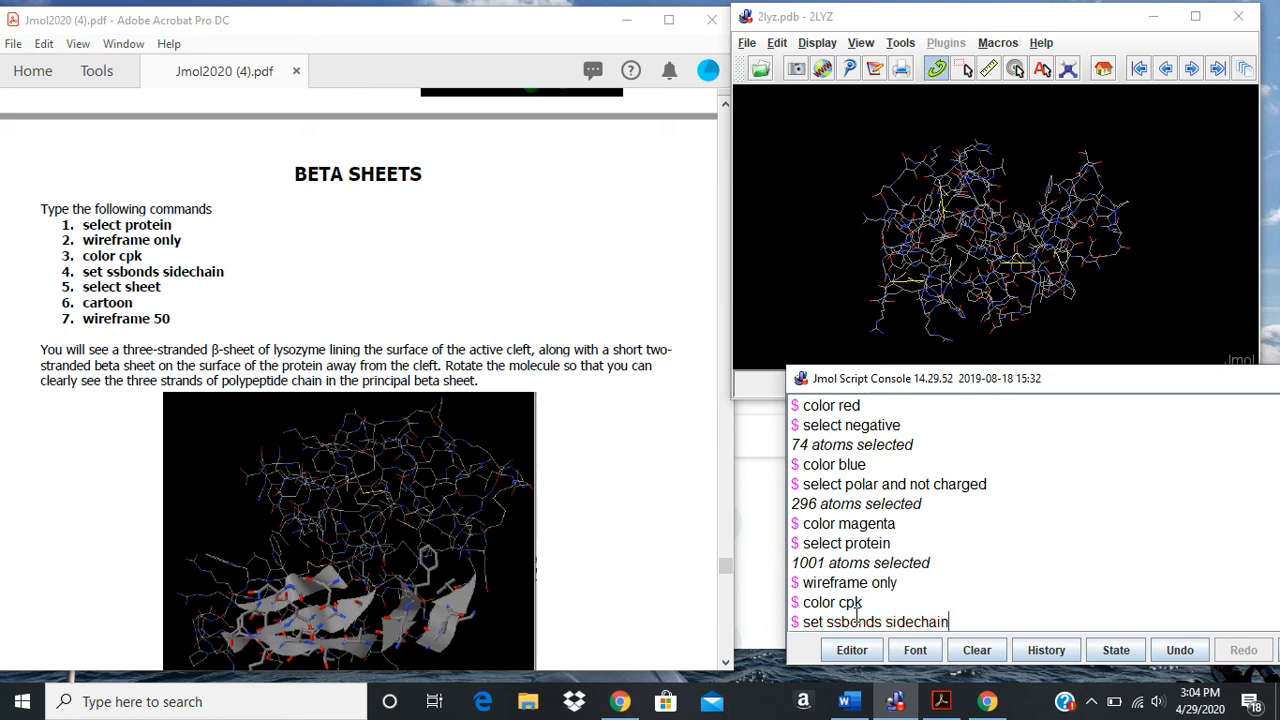
{"action": "key", "text": "Return"}
Display the beta sheets as cartoons with thicker bonds using select sheet, cartoon and wireframe 50
{"action": "type", "text": "sele"}
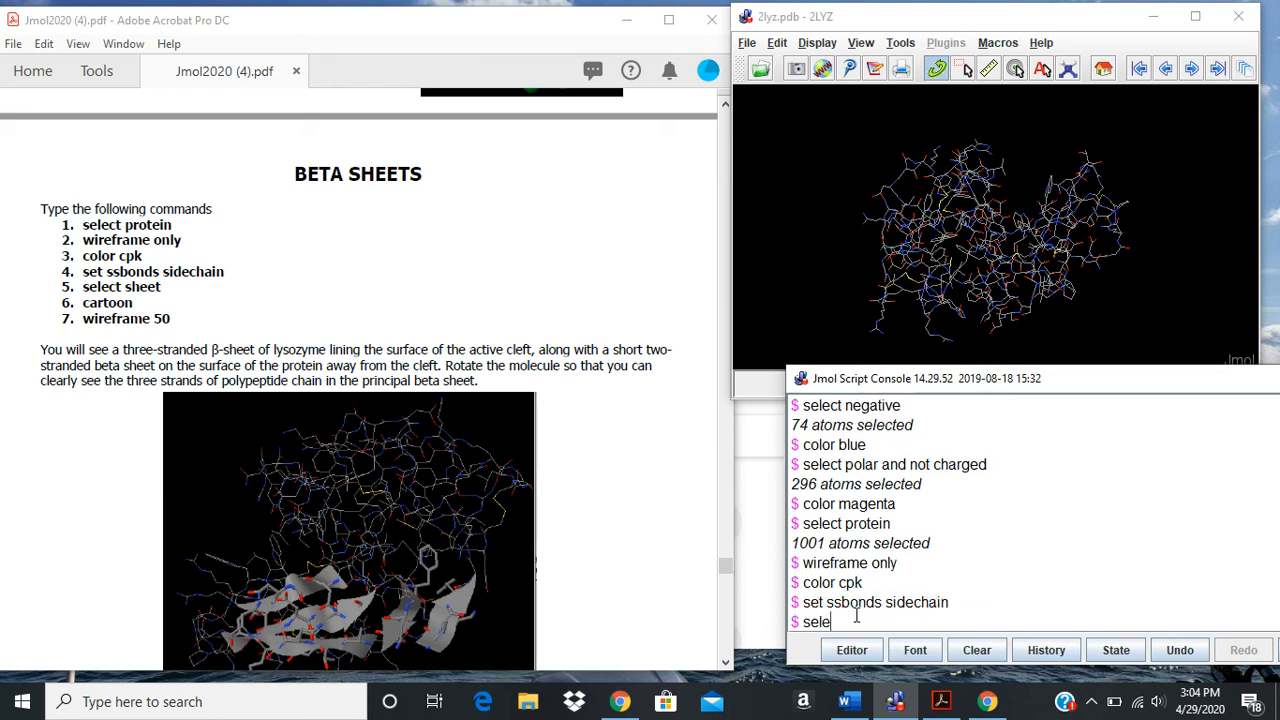
{"action": "type", "text": "ct sheet"}
{"action": "key", "text": "Return"}
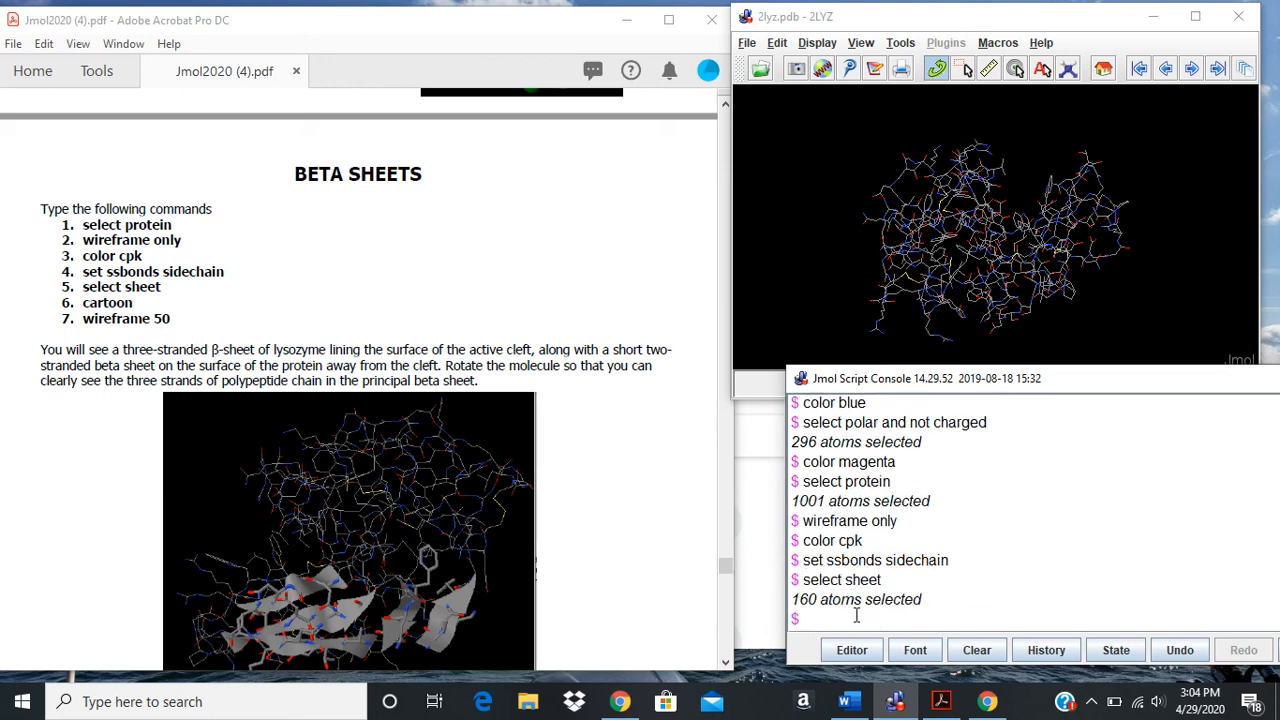
{"action": "type", "text": "cartoon"}
{"action": "key", "text": "Return"}
{"action": "type", "text": "wireframe 50"}
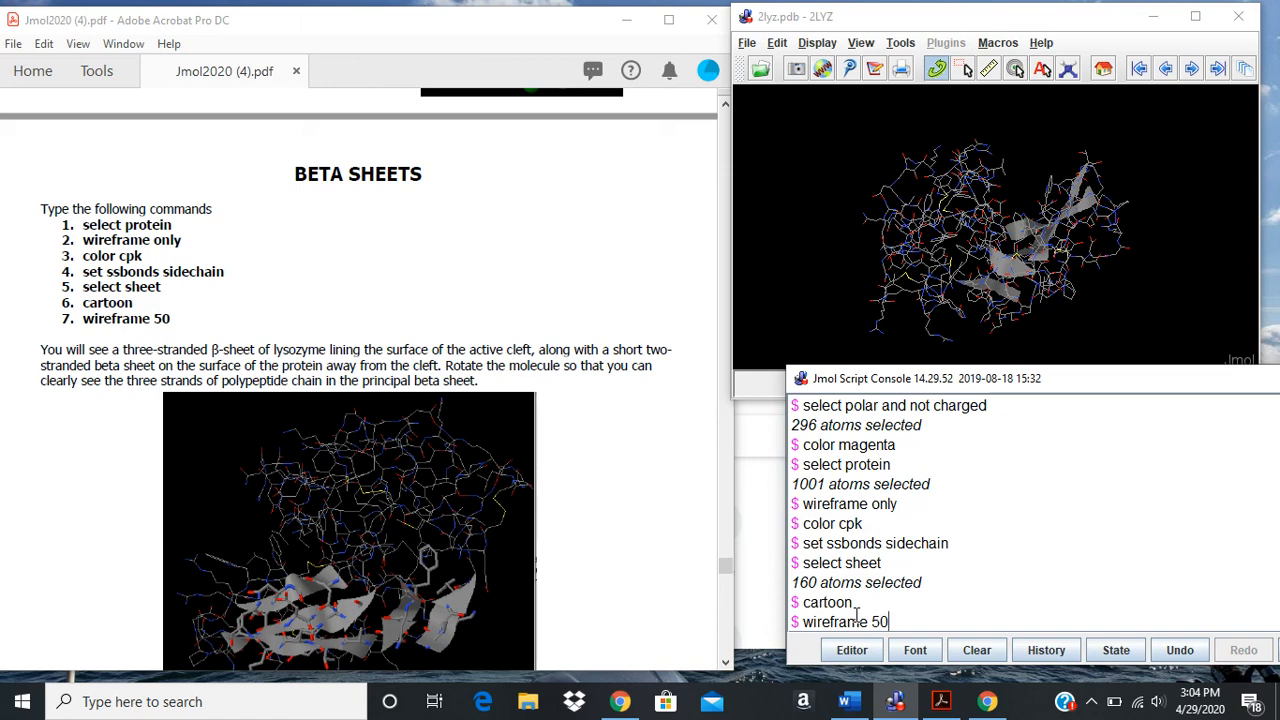
{"action": "key", "text": "Return"}
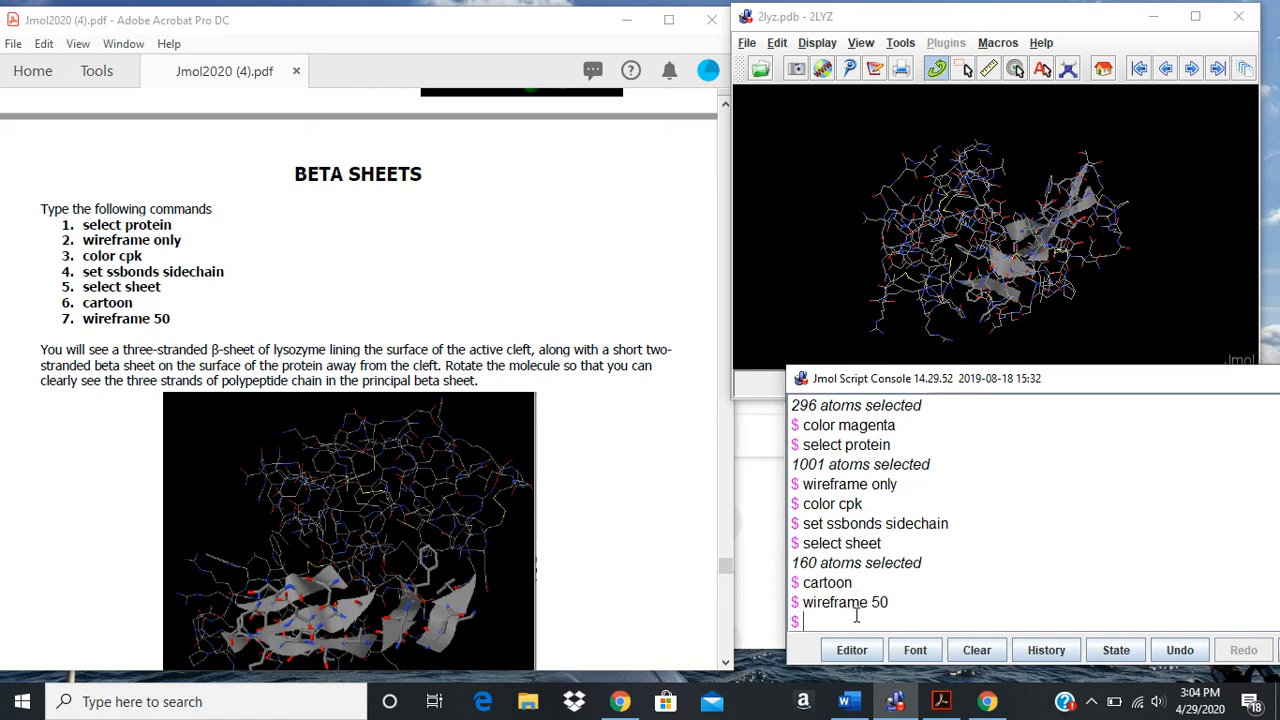
Examine the enlarged lysozyme model from several angles to identify the three strands of the principal beta sheet
{"action": "mouse_move", "coordinate": [1011, 269]}
{"action": "left_mouse_down"}
{"action": "mouse_move", "coordinate": [856, 282]}
{"action": "mouse_move", "coordinate": [923, 283]}
{"action": "mouse_move", "coordinate": [966, 251]}
{"action": "mouse_move", "coordinate": [943, 271]}
{"action": "mouse_move", "coordinate": [981, 289]}
{"action": "mouse_move", "coordinate": [945, 265]}
{"action": "mouse_move", "coordinate": [998, 250]}
{"action": "left_mouse_up"}
{"action": "scroll", "coordinate": [1023, 239], "scroll_direction": "down", "scroll_amount": 4}
{"action": "scroll", "coordinate": [1020, 262], "scroll_direction": "up", "scroll_amount": 1}
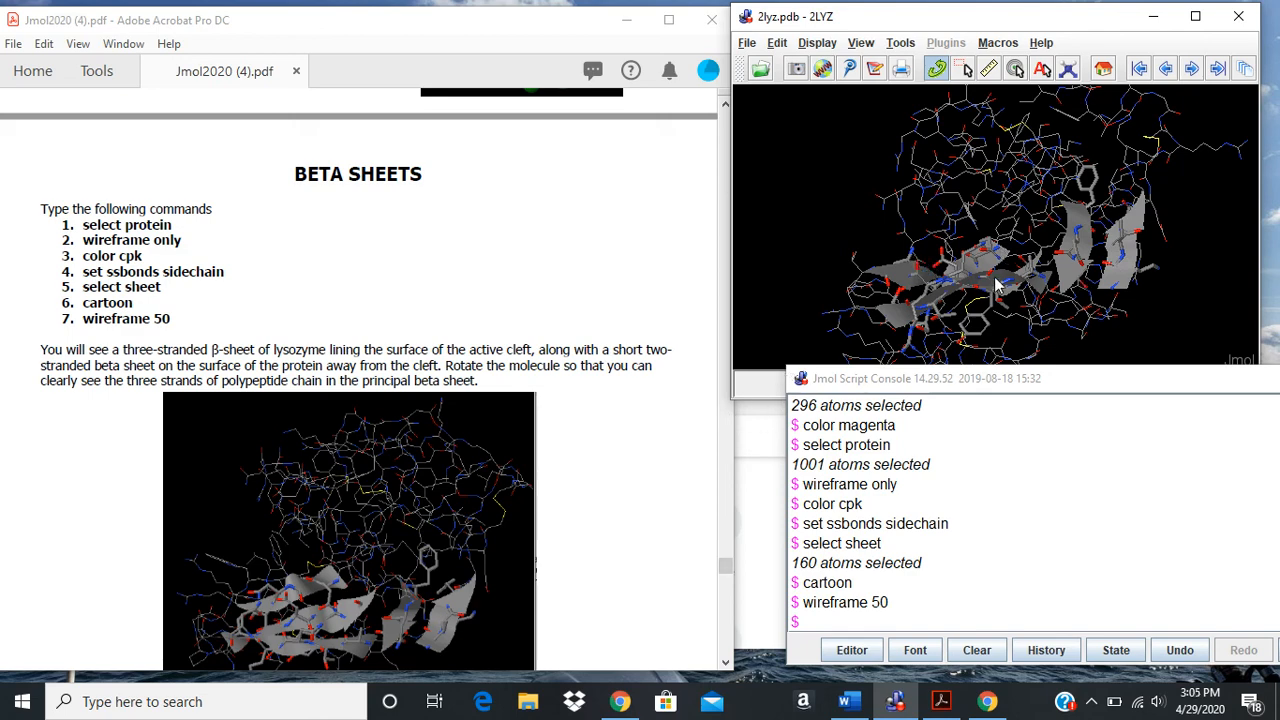
{"action": "left_click_drag", "start_coordinate": [1120, 262], "coordinate": [1175, 230]}
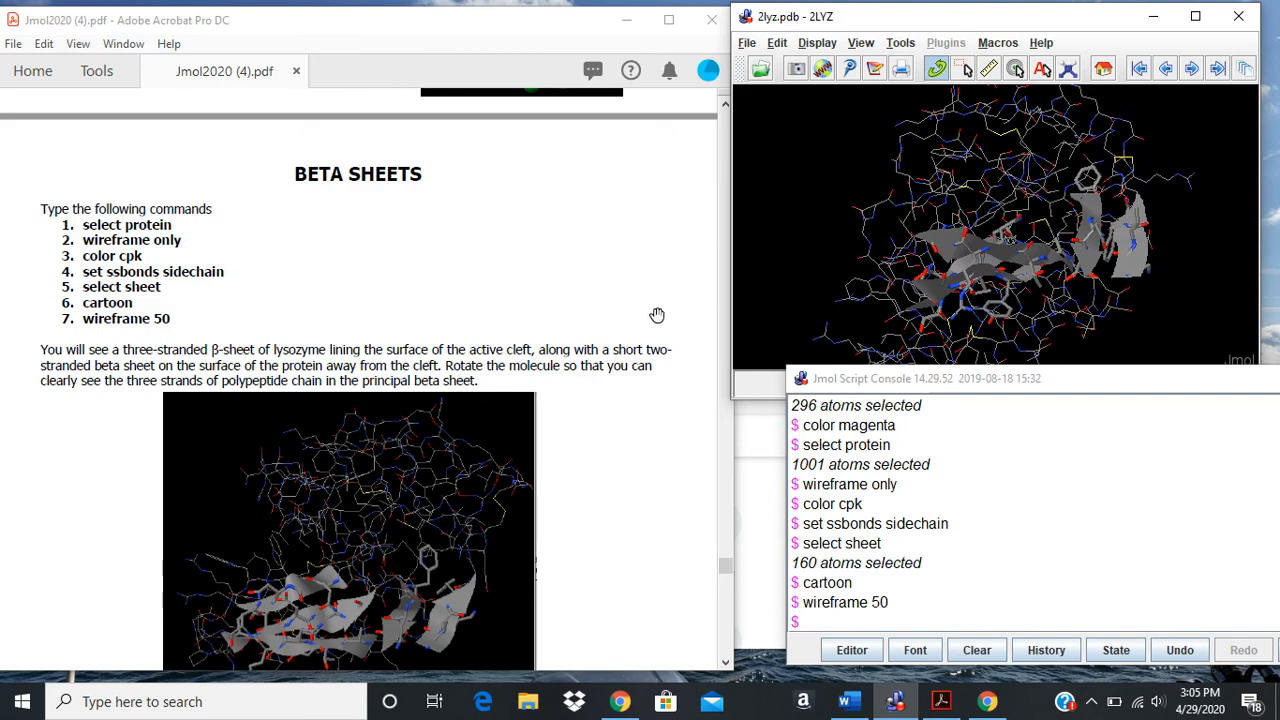
{"action": "scroll", "coordinate": [630, 428], "scroll_direction": "up", "scroll_amount": 1}
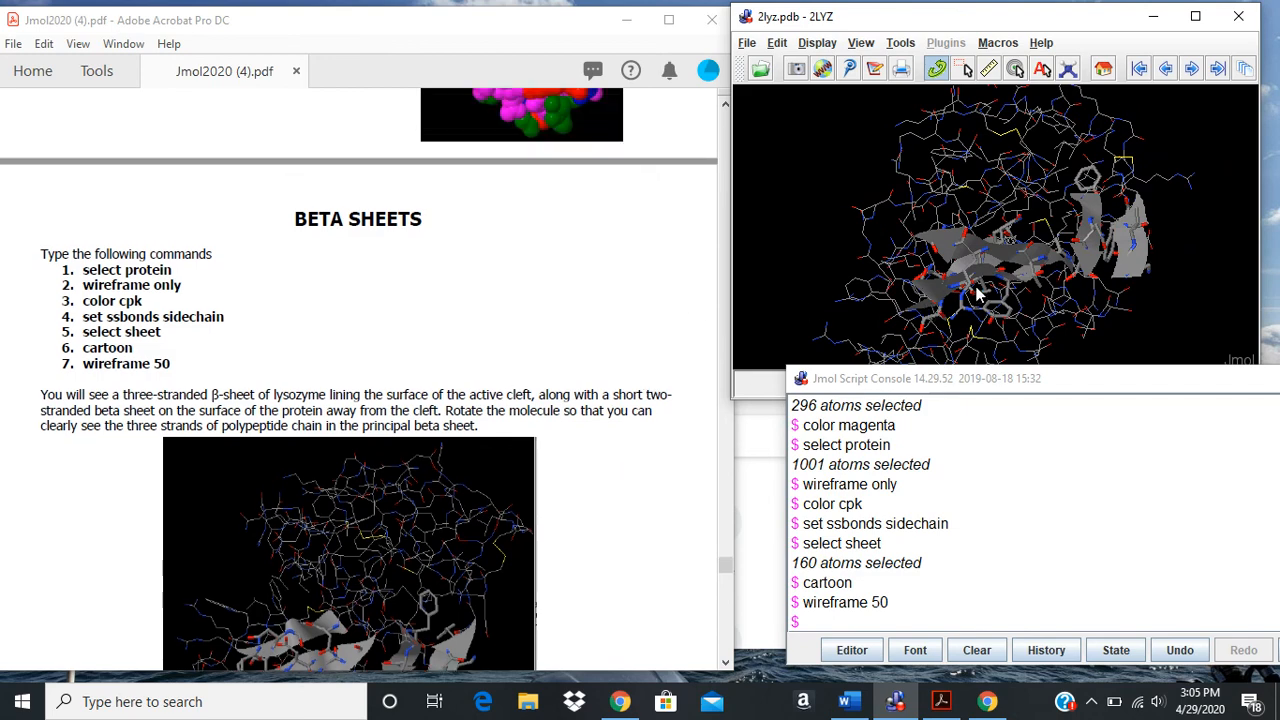
{"action": "mouse_move", "coordinate": [969, 290]}
{"action": "left_mouse_down"}
{"action": "mouse_move", "coordinate": [886, 297]}
{"action": "mouse_move", "coordinate": [1049, 334]}
{"action": "mouse_move", "coordinate": [968, 292]}
{"action": "left_mouse_up"}
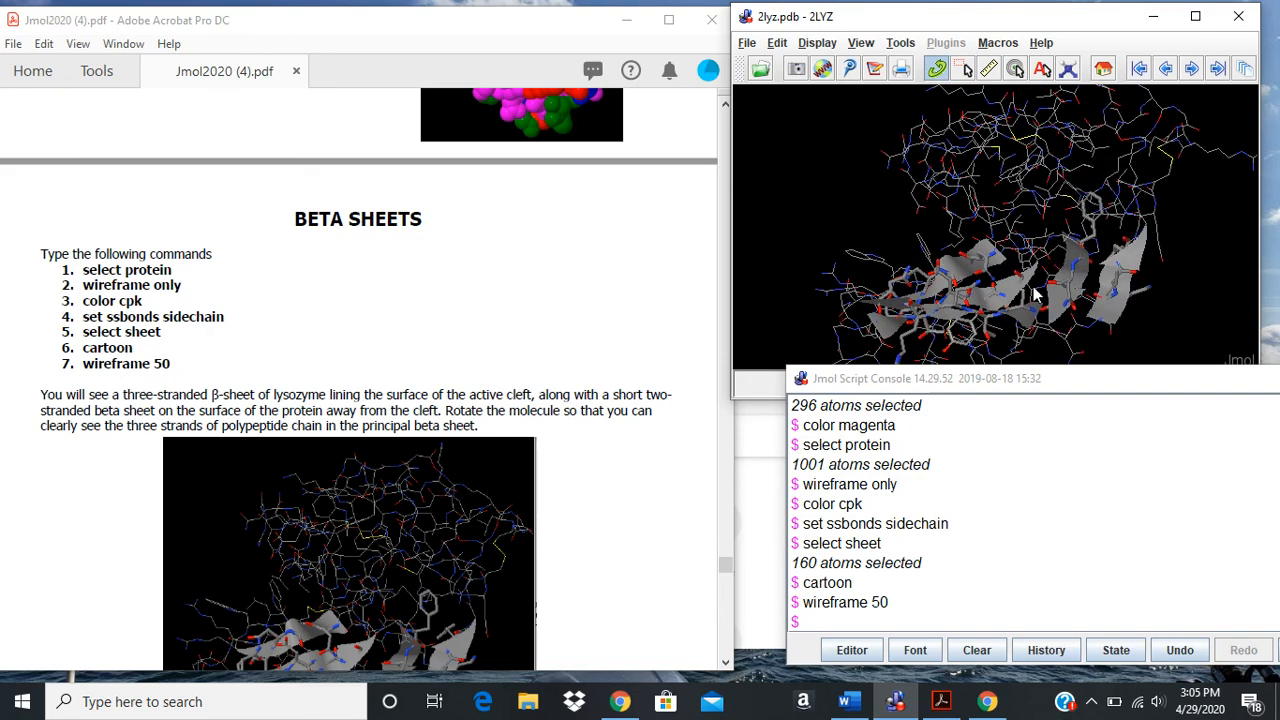
{"action": "left_click_drag", "start_coordinate": [888, 266], "coordinate": [1057, 283]}
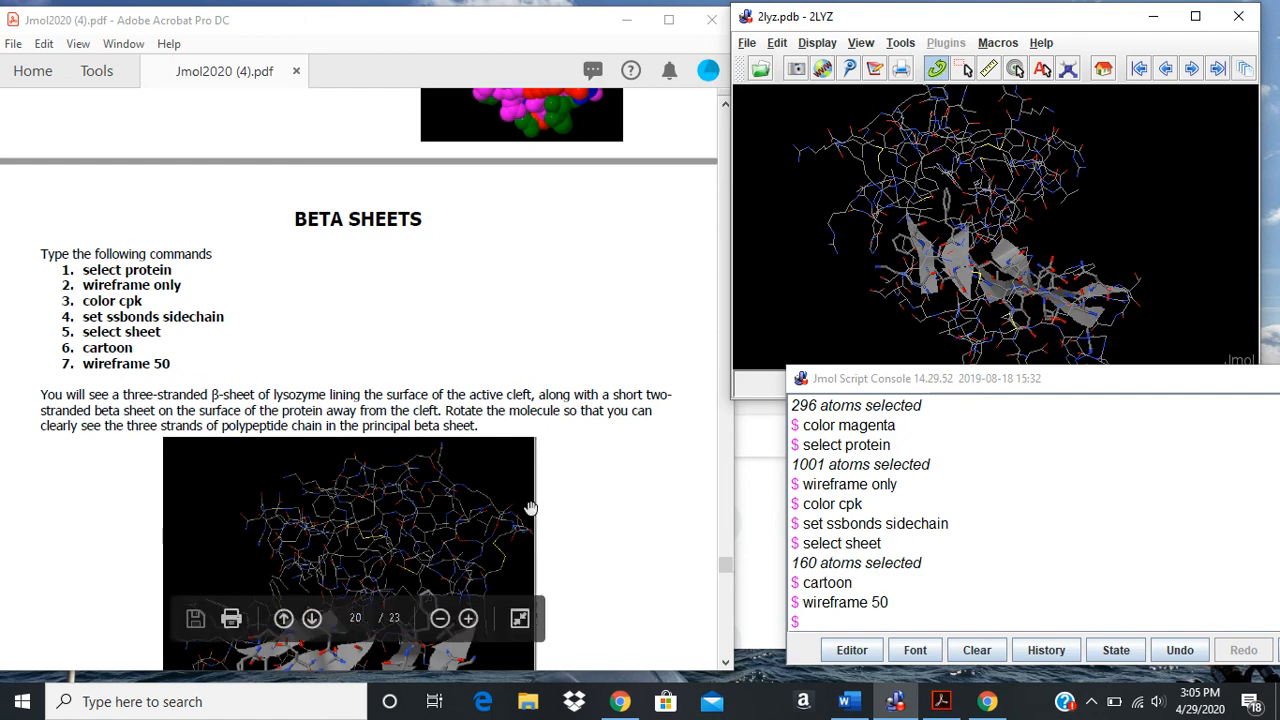
Following the worksheet, isolate lysozyme's beta sheets with restrict sheet and inspect them from different angles
{"action": "scroll", "coordinate": [530, 508], "scroll_direction": "down", "scroll_amount": 5}
{"action": "scroll", "coordinate": [551, 477], "scroll_direction": "down", "scroll_amount": 3}
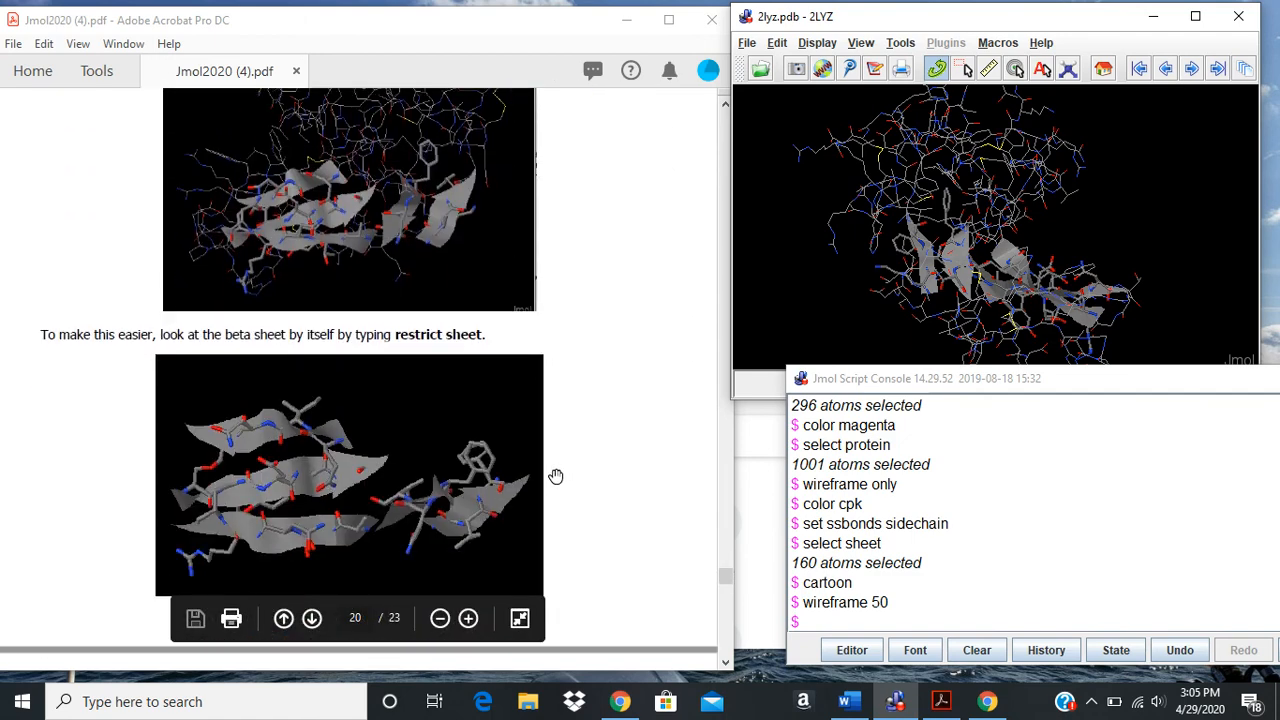
{"action": "scroll", "coordinate": [556, 476], "scroll_direction": "down", "scroll_amount": 1}
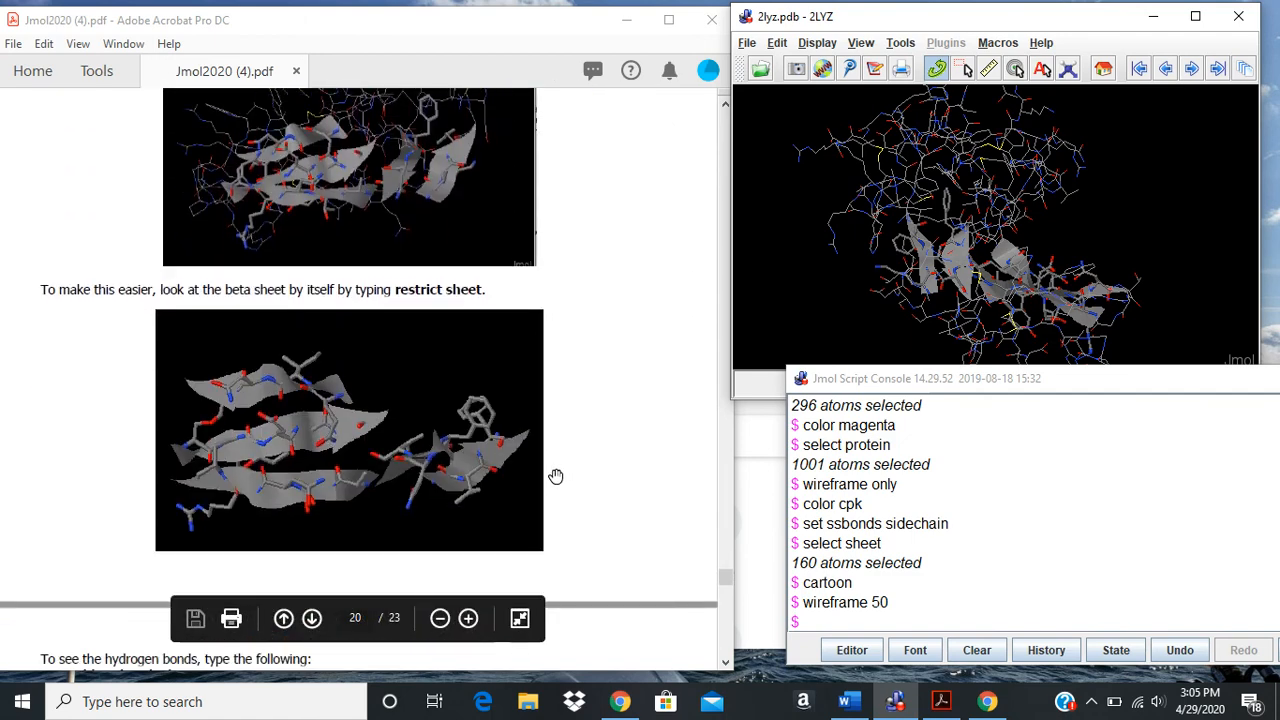
{"action": "left_click", "coordinate": [816, 623]}
{"action": "type", "text": "restrict sheet"}
{"action": "key", "text": "Return"}
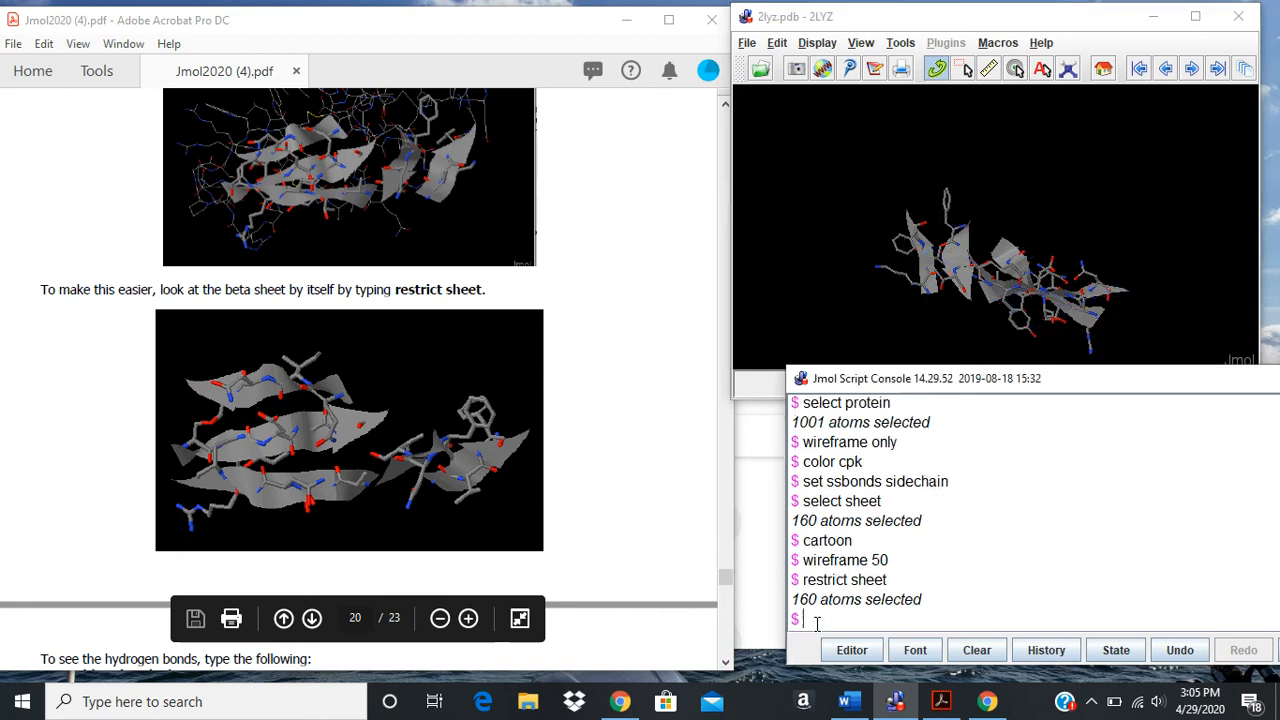
{"action": "left_click_drag", "start_coordinate": [1006, 249], "coordinate": [922, 281]}
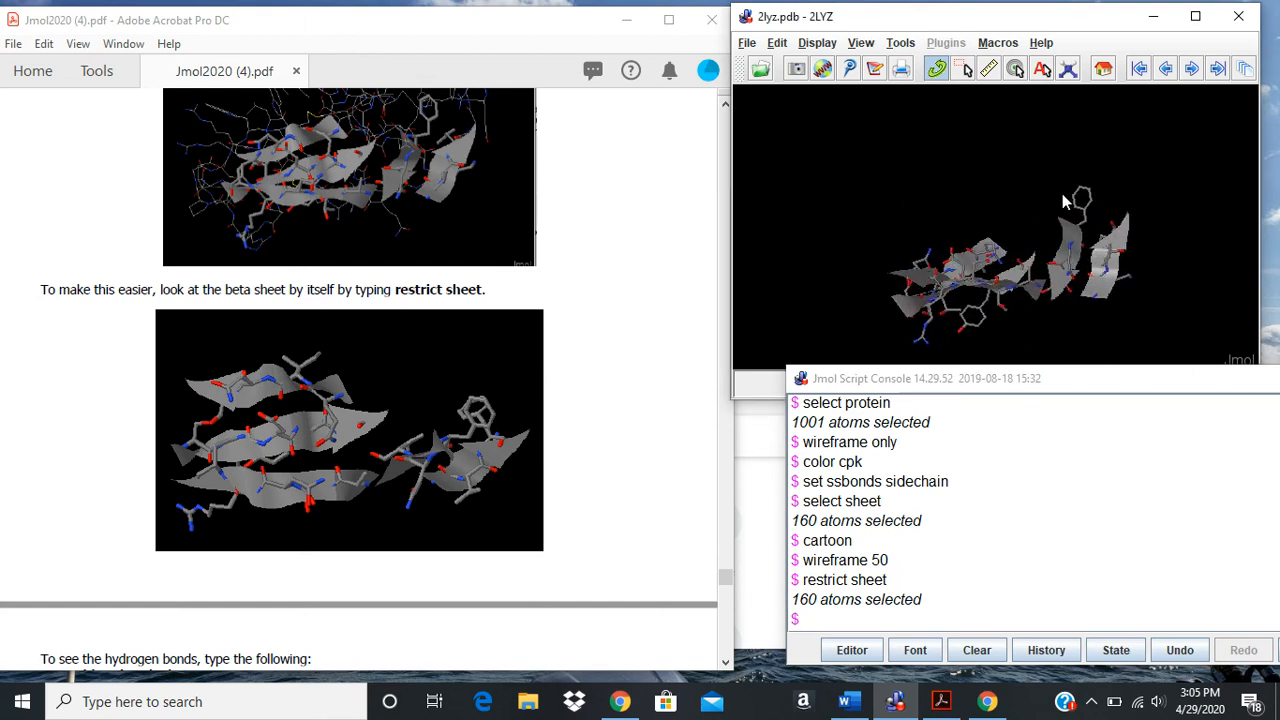
{"action": "left_click_drag", "start_coordinate": [1016, 264], "coordinate": [1046, 263]}
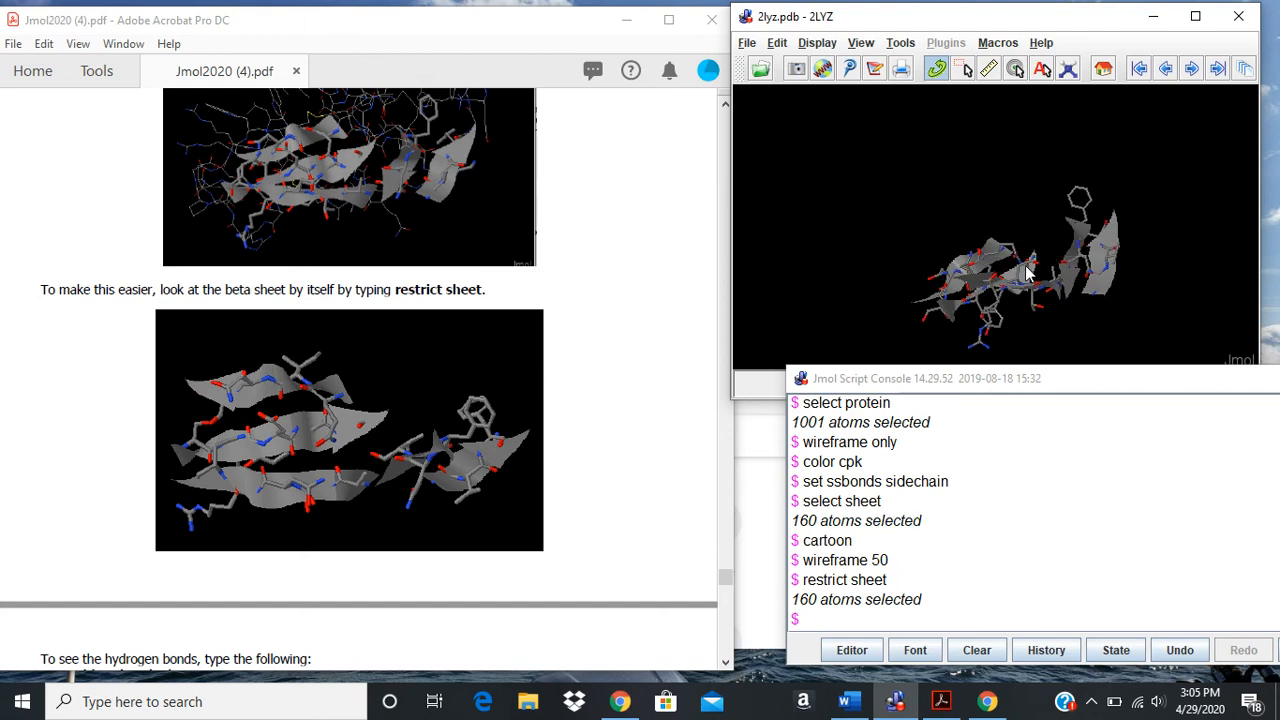
Calculate the beta sheets' hydrogen bonds with hbonds calculate and set the display background to white
{"action": "scroll", "coordinate": [600, 384], "scroll_direction": "down", "scroll_amount": 5}
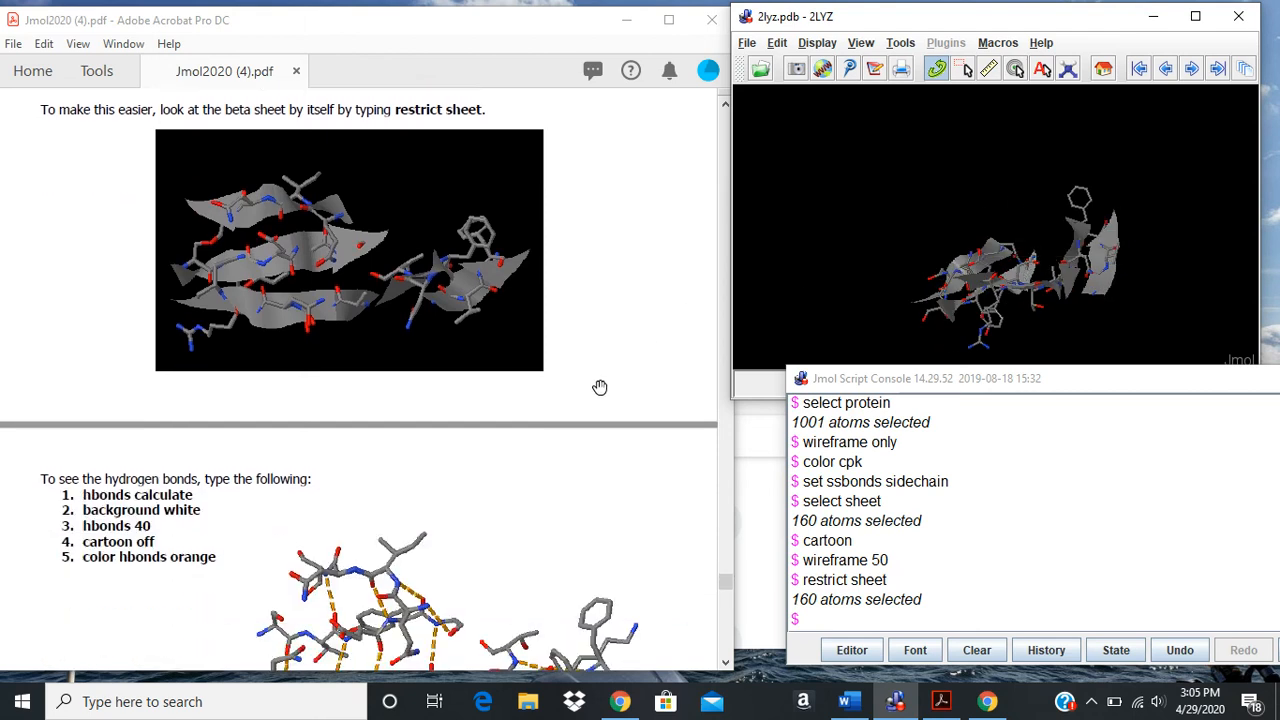
{"action": "left_click", "coordinate": [885, 620]}
{"action": "type", "text": "hbonds calculate"}
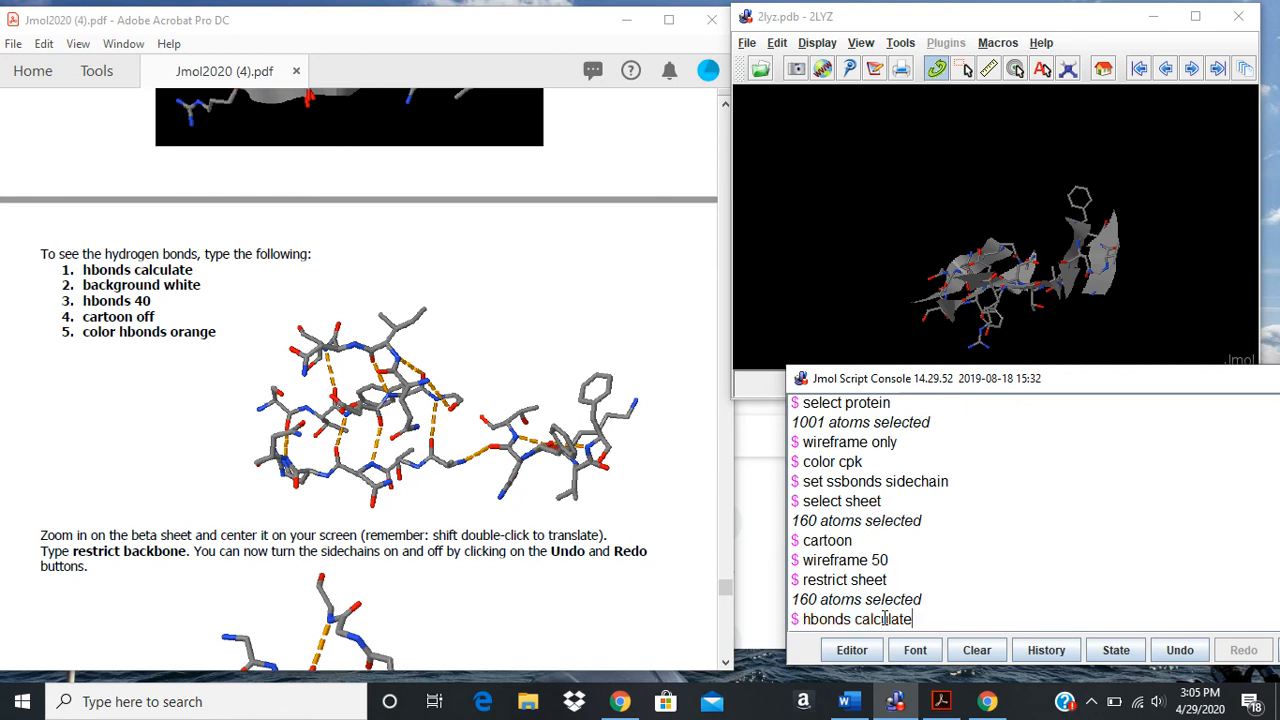
{"action": "key", "text": "Return"}
{"action": "type", "text": "background white"}
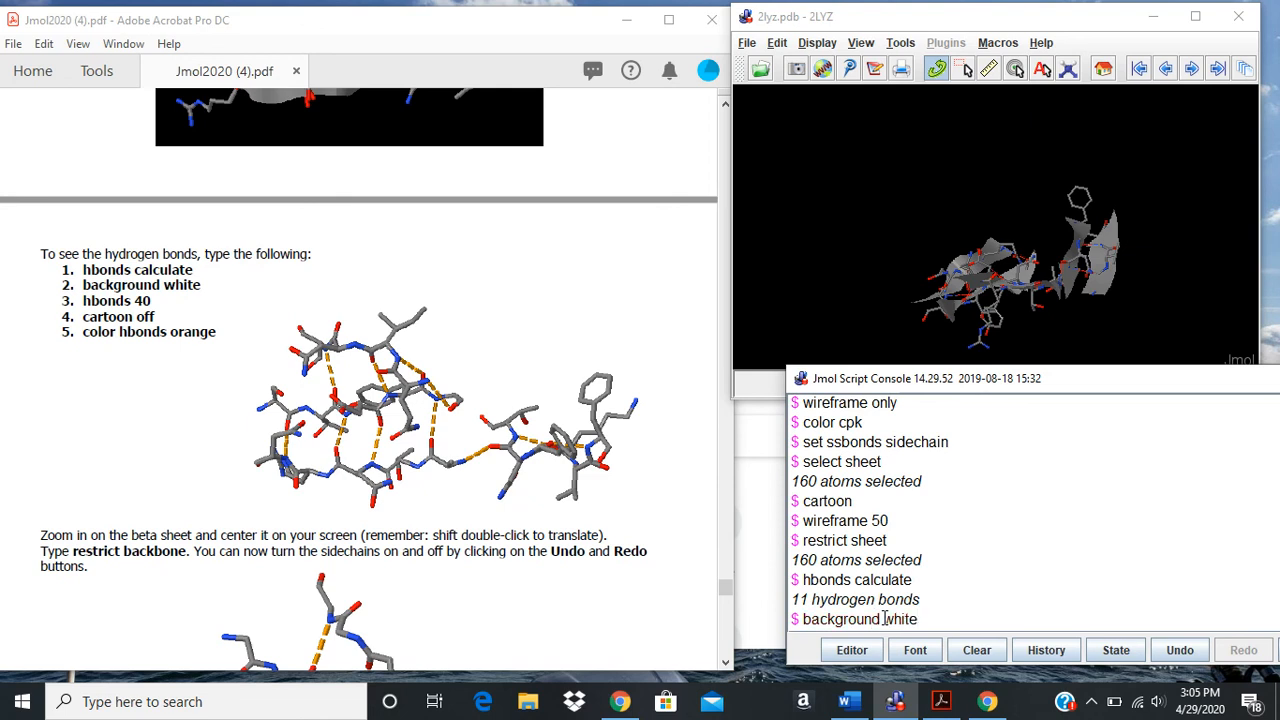
{"action": "key", "text": "Return"}
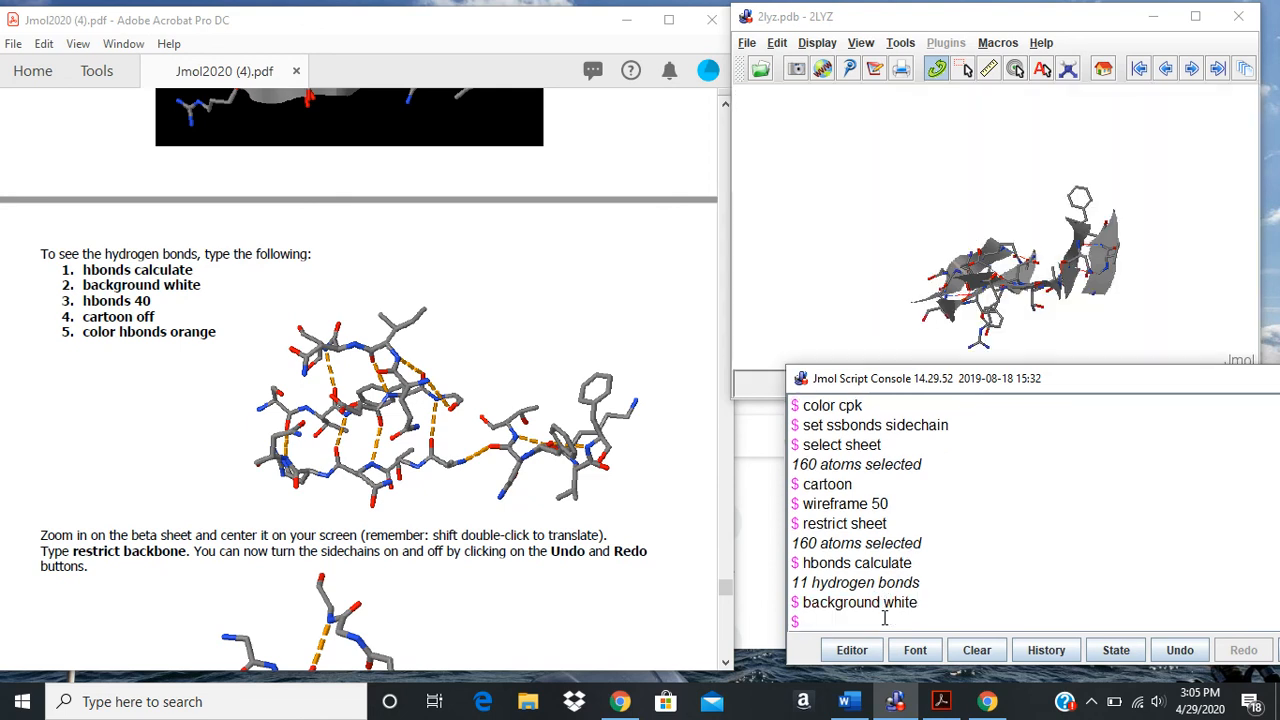
Thicken the hydrogen bonds with hbonds 40, turn the cartoon off and color the hydrogen bonds orange
{"action": "type", "text": "hbonds 40"}
{"action": "key", "text": "Return"}
{"action": "type", "text": "cartoon off"}
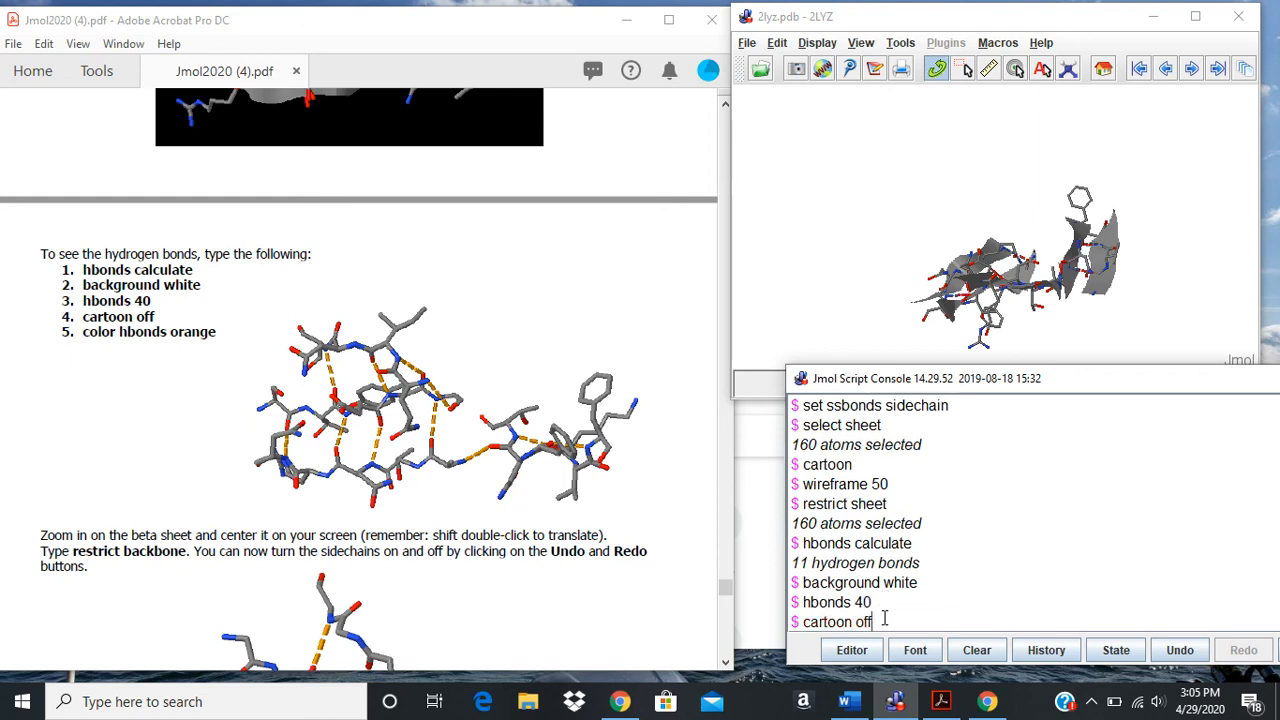
{"action": "key", "text": "Return"}
{"action": "type", "text": "color hbonds orange"}
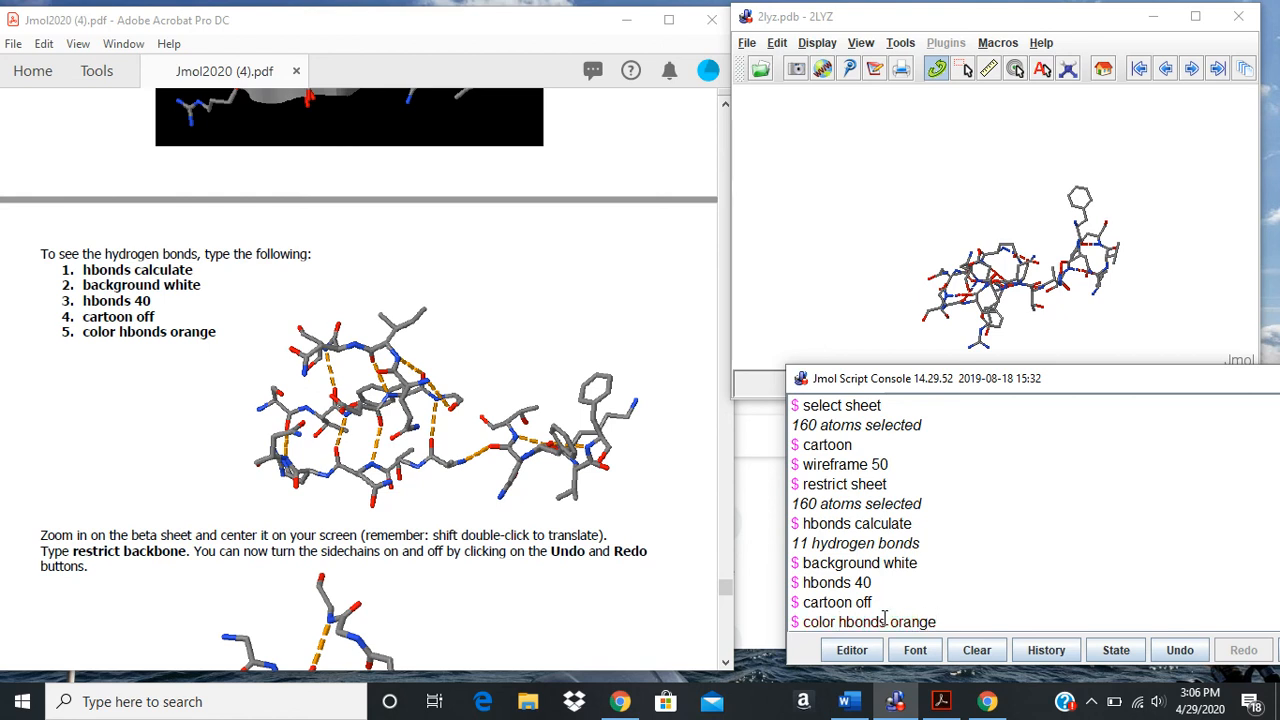
{"action": "key", "text": "Return"}
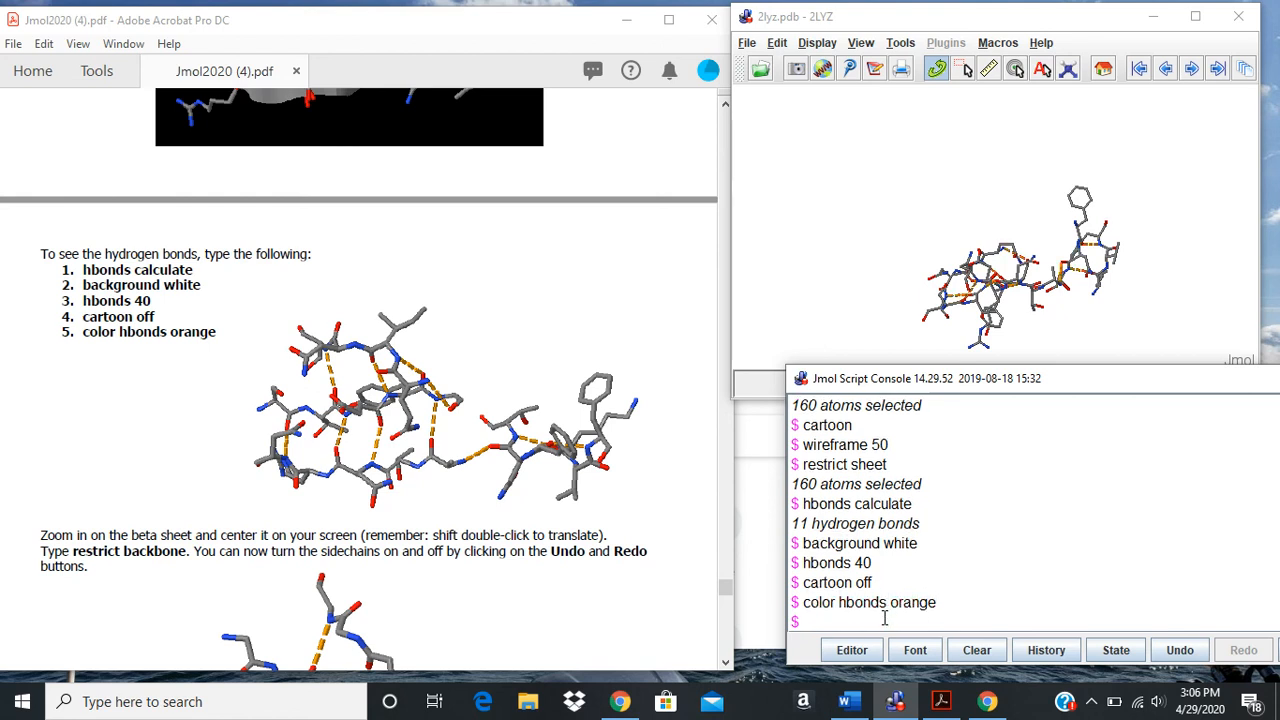
Move the script console clear of the model and examine the hydrogen-bonded beta sheet up close
{"action": "scroll", "coordinate": [1028, 292], "scroll_direction": "down", "scroll_amount": 1}
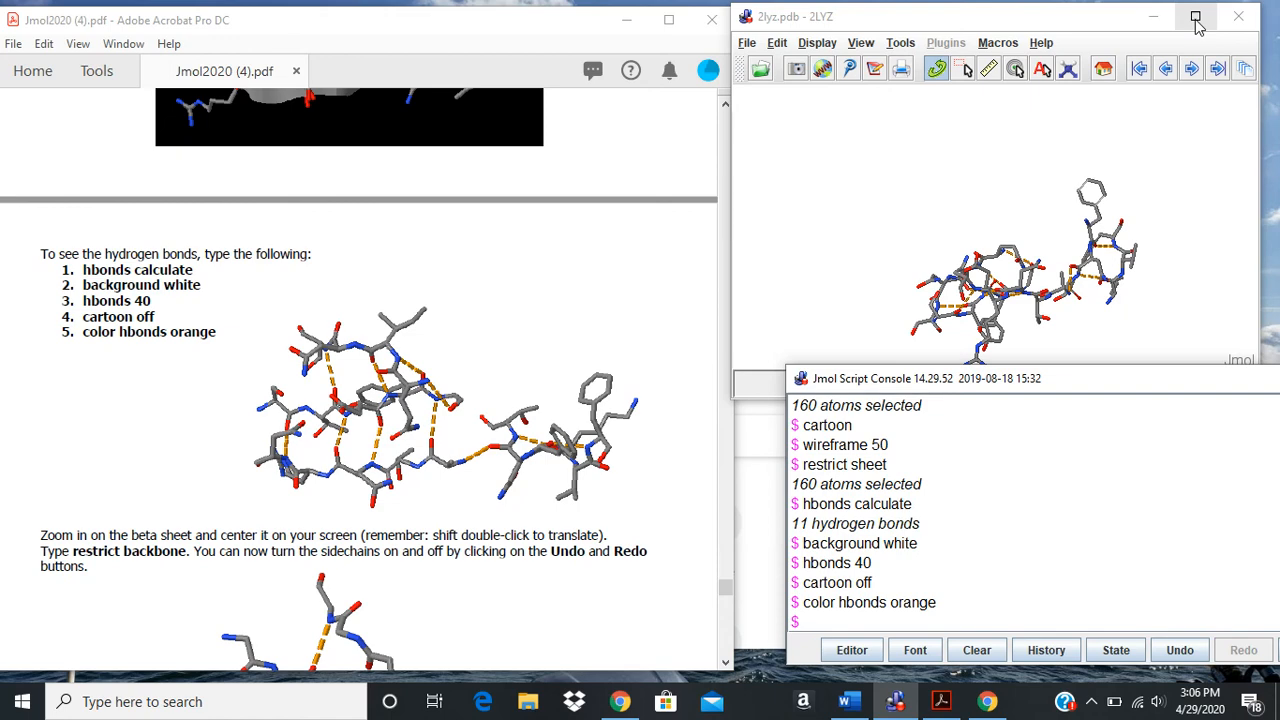
{"action": "scroll", "coordinate": [1150, 168], "scroll_direction": "down", "scroll_amount": 4}
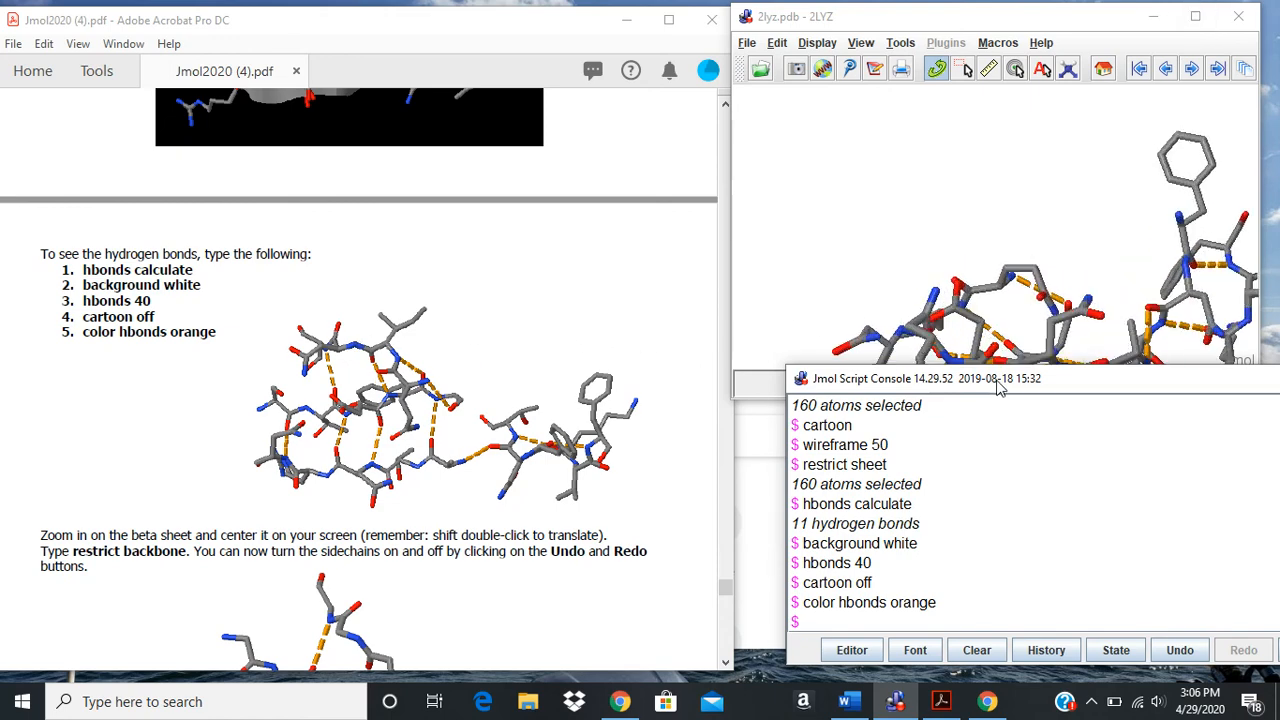
{"action": "left_click_drag", "start_coordinate": [998, 383], "coordinate": [997, 496]}
{"action": "mouse_move", "coordinate": [1005, 330]}
{"action": "left_mouse_down"}
{"action": "mouse_move", "coordinate": [997, 280]}
{"action": "mouse_move", "coordinate": [1006, 325]}
{"action": "left_mouse_up"}
{"action": "scroll", "coordinate": [982, 281], "scroll_direction": "up", "scroll_amount": 1}
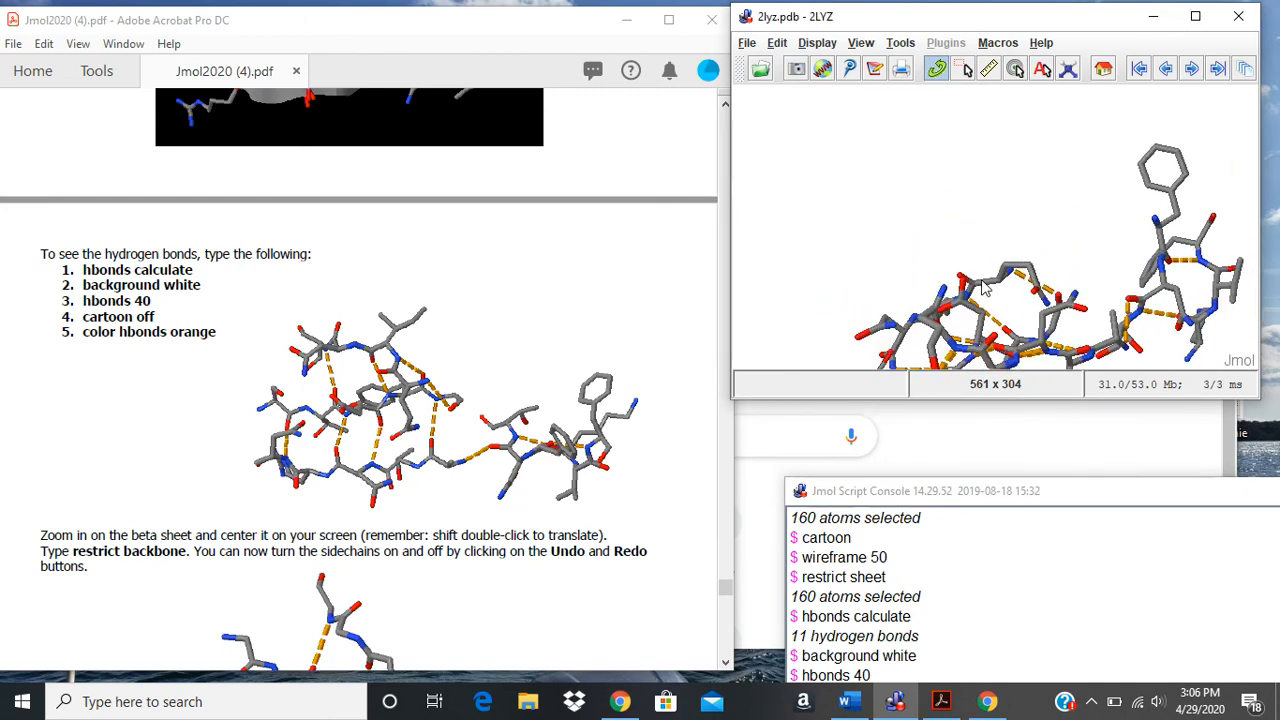
{"action": "scroll", "coordinate": [985, 287], "scroll_direction": "up", "scroll_amount": 5}
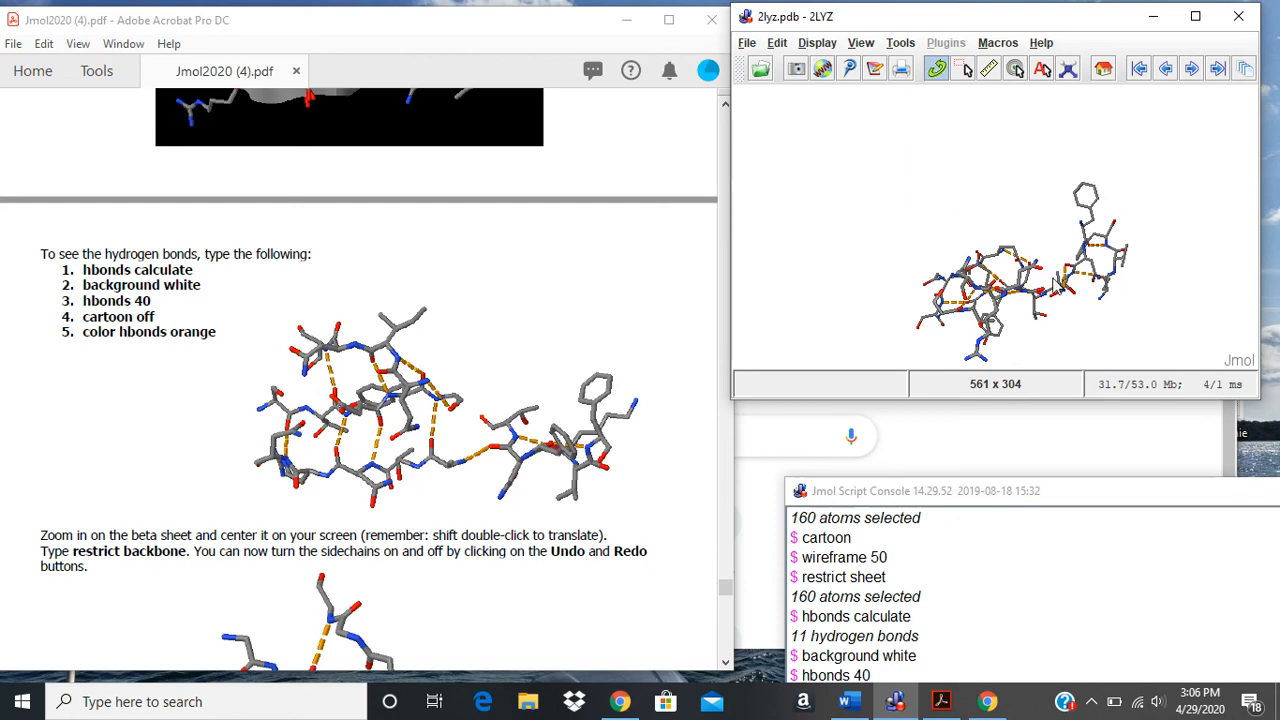
{"action": "right_click", "coordinate": [1028, 286]}
{"action": "left_click", "coordinate": [1013, 271]}
{"action": "left_click_drag", "start_coordinate": [1008, 269], "coordinate": [955, 187], "text": "shift"}
{"action": "scroll", "coordinate": [990, 257], "scroll_direction": "up", "scroll_amount": 5}
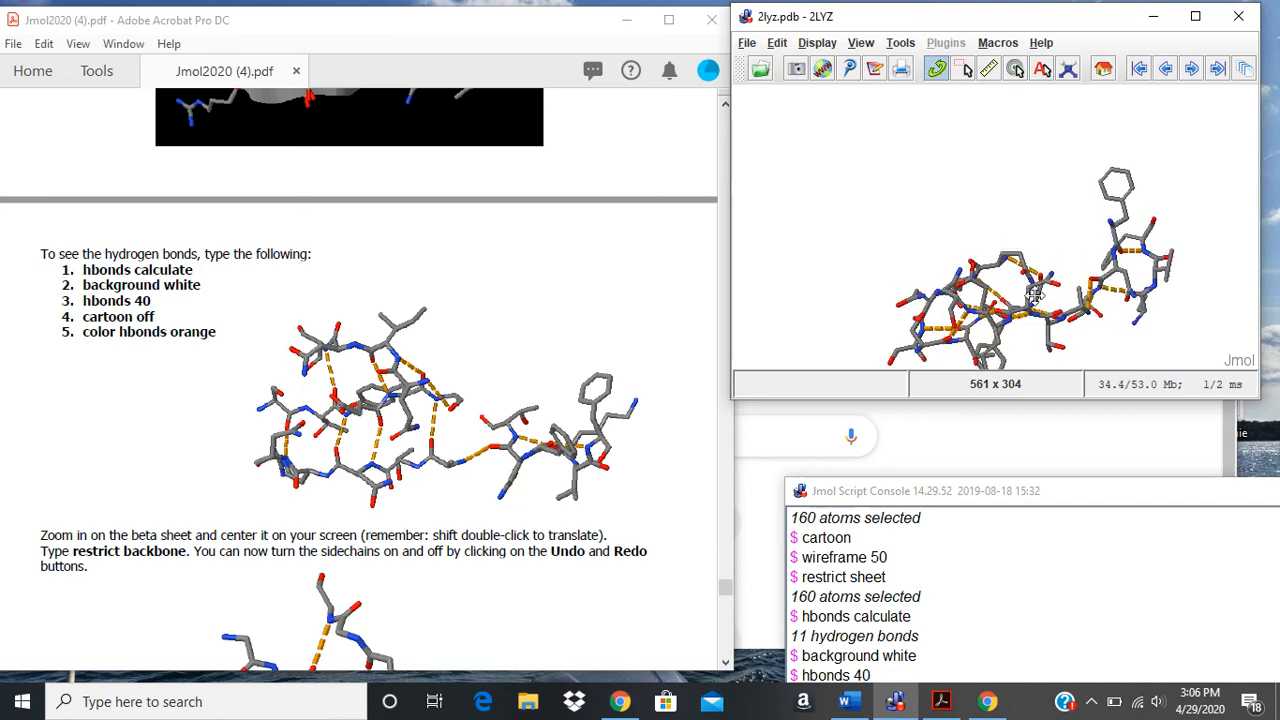
{"action": "scroll", "coordinate": [975, 257], "scroll_direction": "up", "scroll_amount": 6}
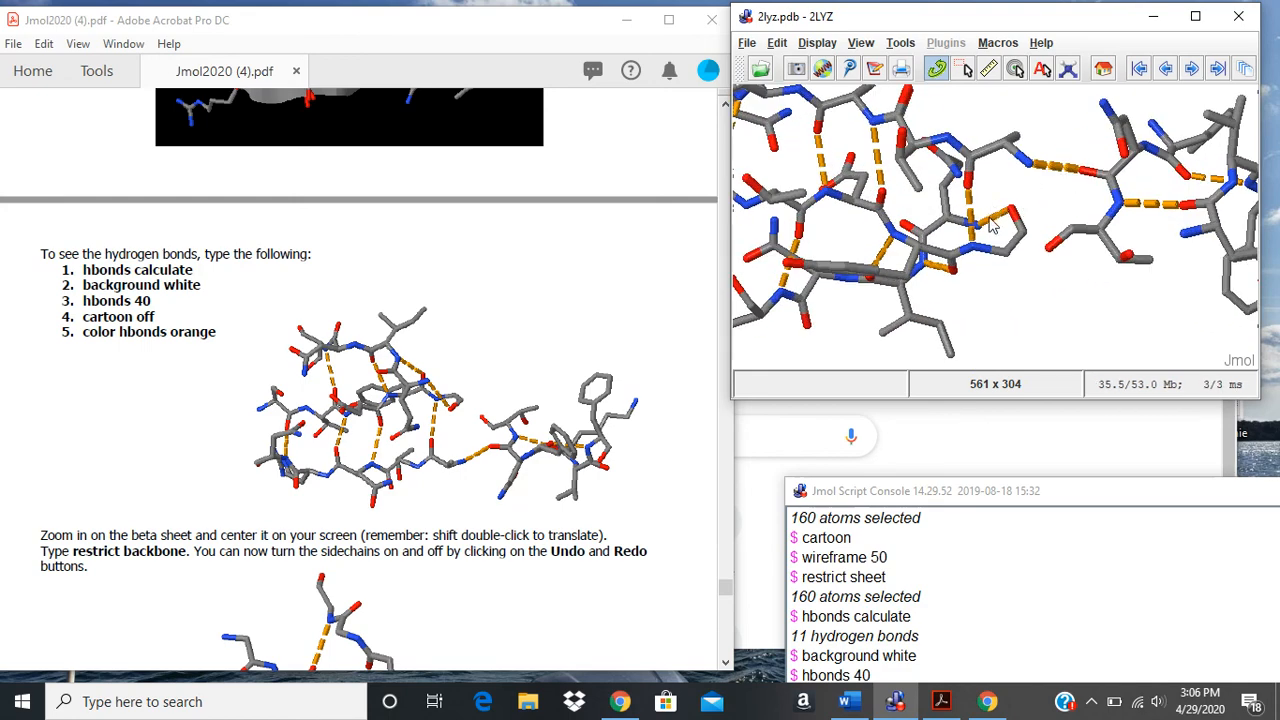
Following the centering instructions, reposition the beta sheet and examine its hydrogen bonds at different angles and magnifications
{"action": "scroll", "coordinate": [600, 435], "scroll_direction": "down", "scroll_amount": 3}
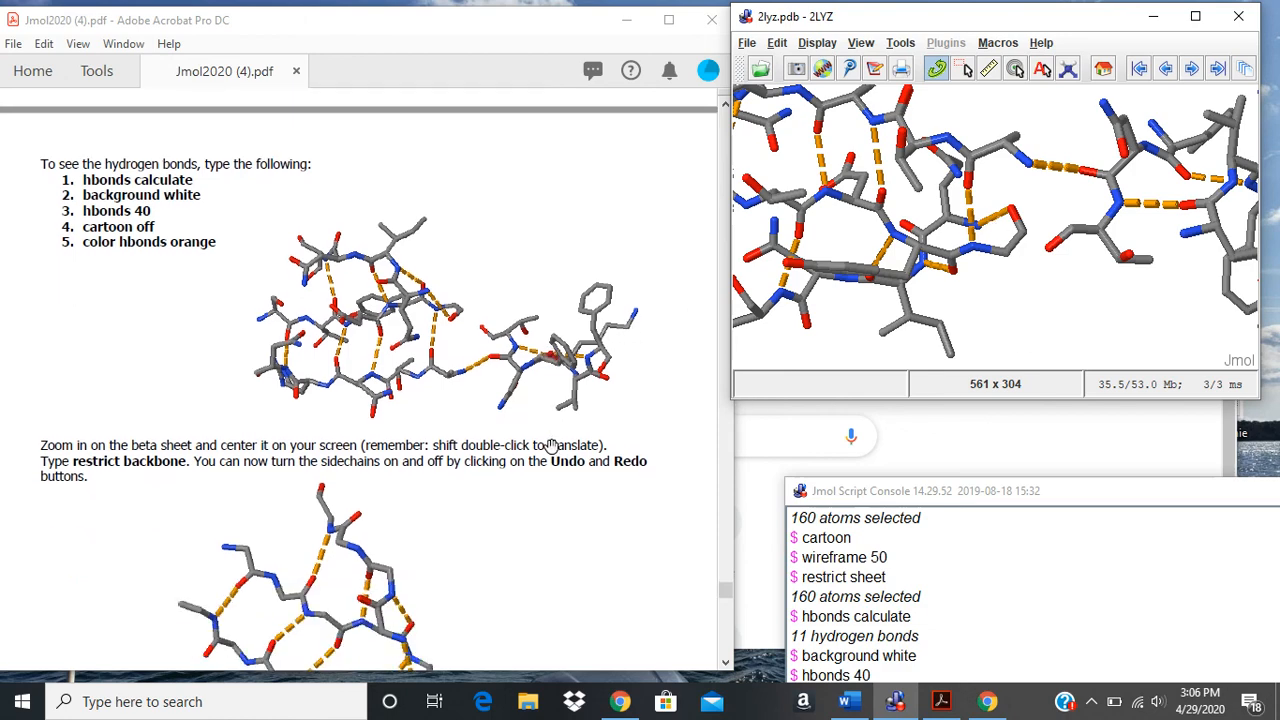
{"action": "left_click_drag", "start_coordinate": [885, 219], "coordinate": [933, 248]}
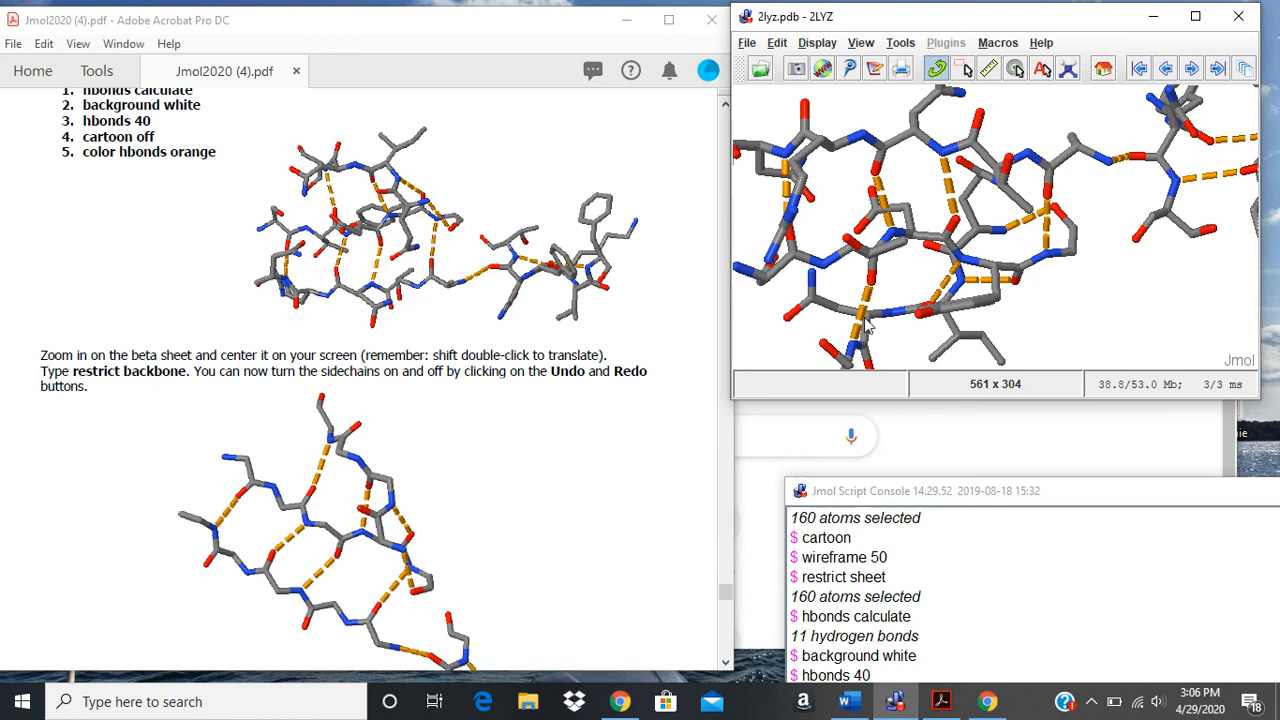
{"action": "left_click", "coordinate": [897, 273], "text": "shift"}
{"action": "left_click_drag", "start_coordinate": [919, 256], "coordinate": [866, 240], "text": "shift"}
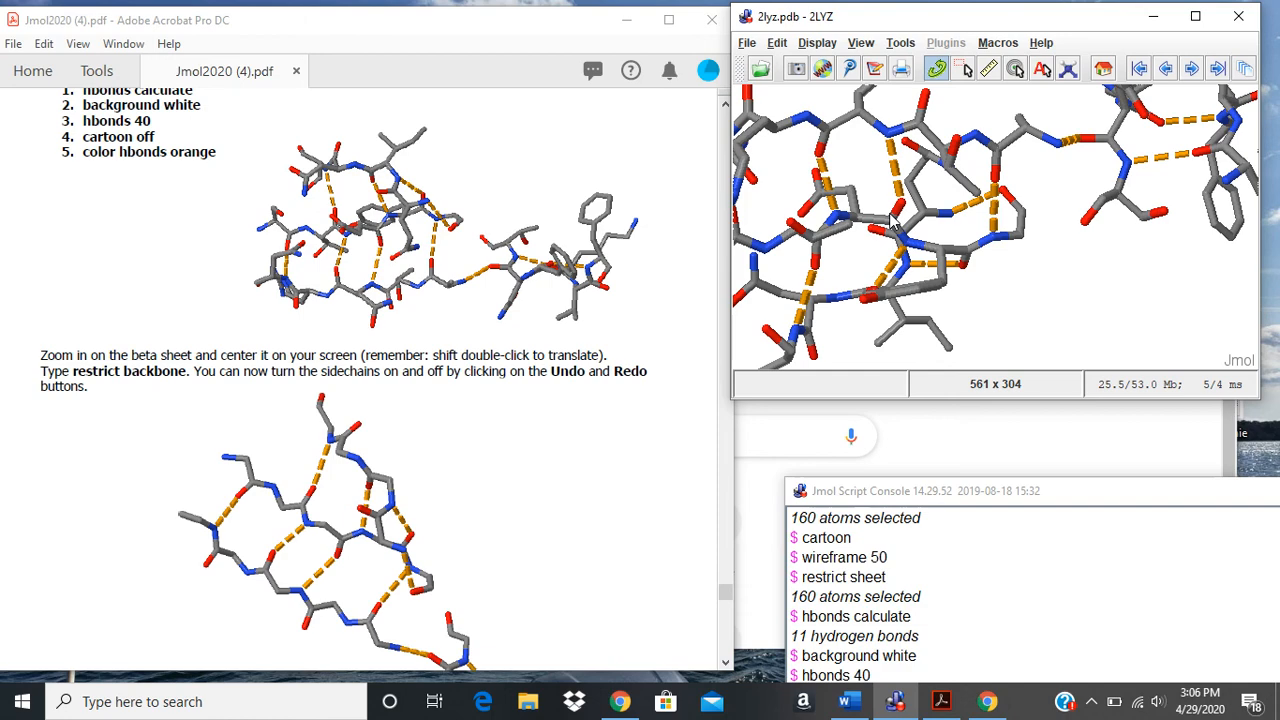
{"action": "left_click_drag", "start_coordinate": [956, 221], "coordinate": [998, 219]}
{"action": "scroll", "coordinate": [963, 226], "scroll_direction": "down", "scroll_amount": 4}
{"action": "scroll", "coordinate": [963, 226], "scroll_direction": "up", "scroll_amount": 10}
{"action": "scroll", "coordinate": [963, 226], "scroll_direction": "down", "scroll_amount": 2}
{"action": "left_click_drag", "start_coordinate": [984, 269], "coordinate": [894, 283]}
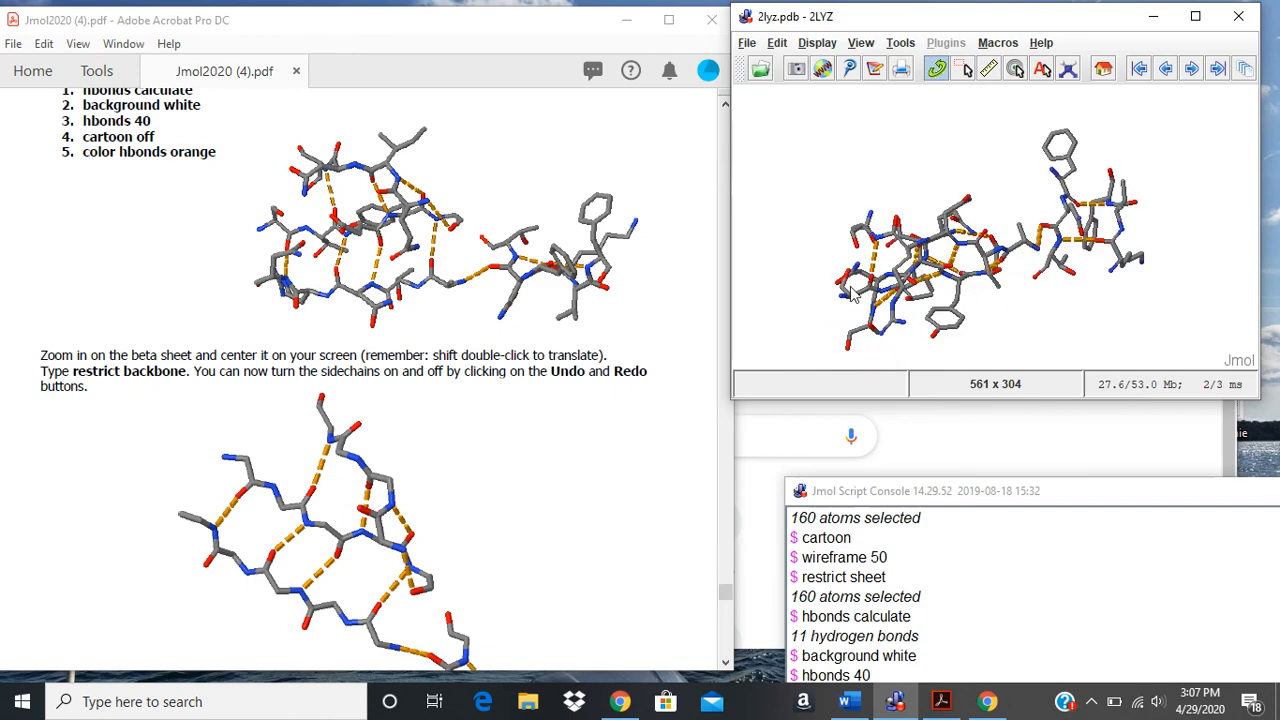
Bring the script console back beside the model and hide the side chains with restrict backbone
{"action": "left_click_drag", "start_coordinate": [970, 491], "coordinate": [891, 312]}
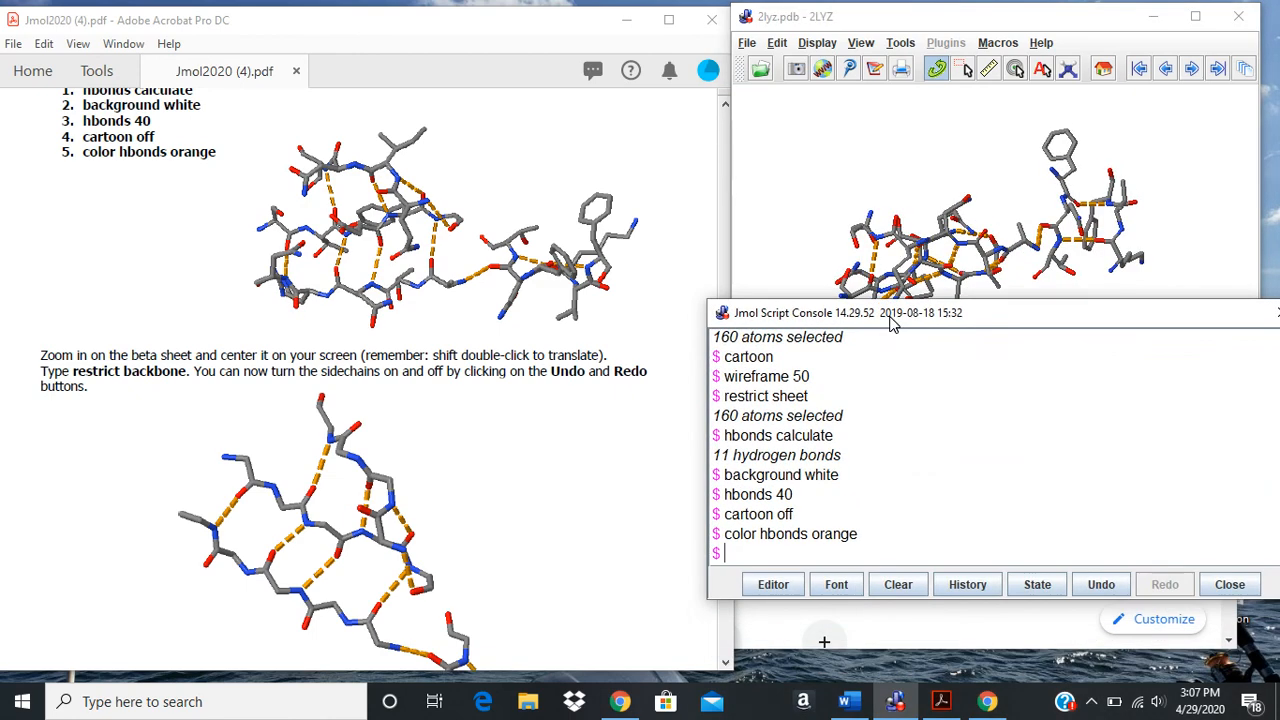
{"action": "type", "text": "restrict backbone"}
{"action": "key", "text": "Return"}
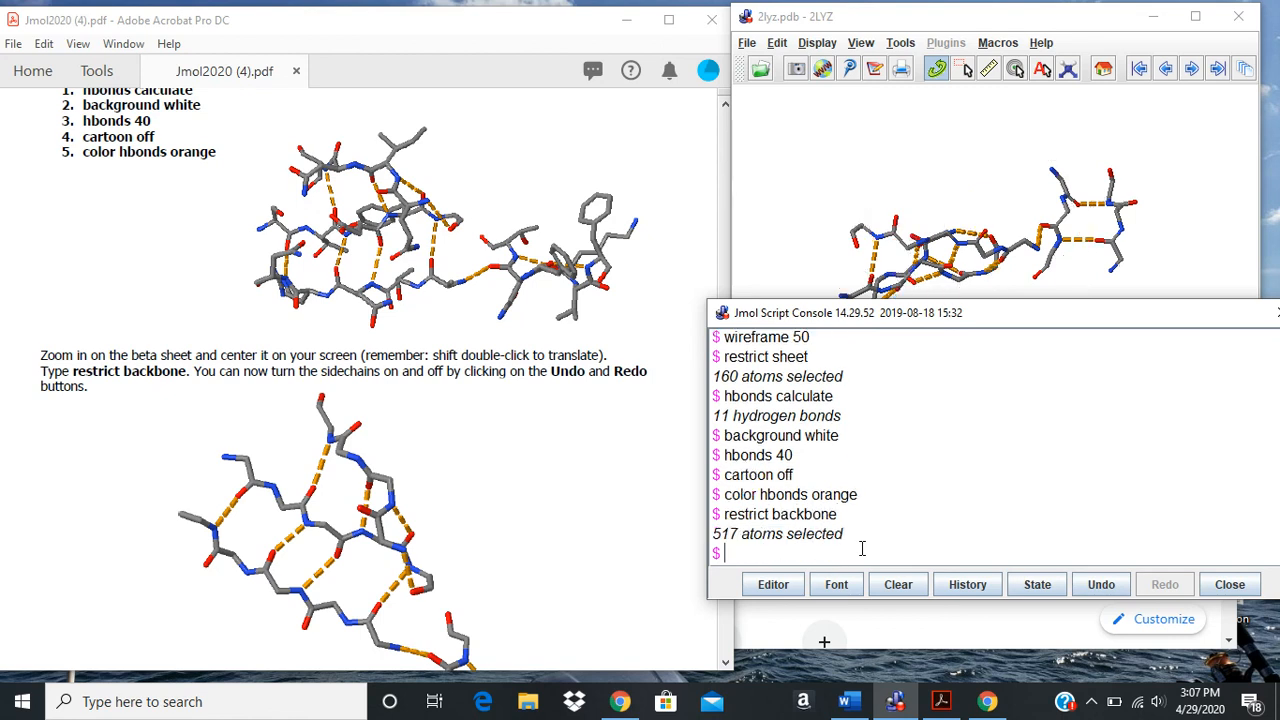
Examine the backbone hydrogen bonds of the main beta sheet against the worksheet's question about how many stabilize it
{"action": "scroll", "coordinate": [500, 509], "scroll_direction": "down", "scroll_amount": 7}
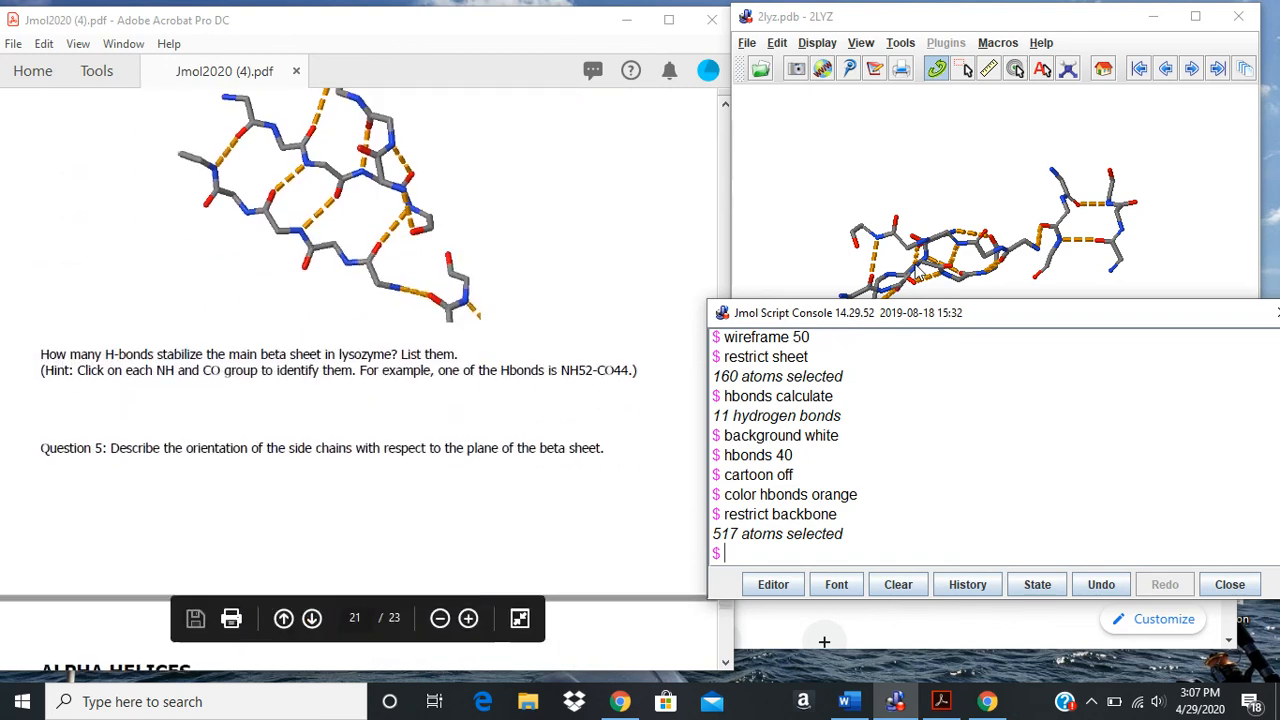
{"action": "left_click_drag", "start_coordinate": [972, 237], "coordinate": [931, 183]}
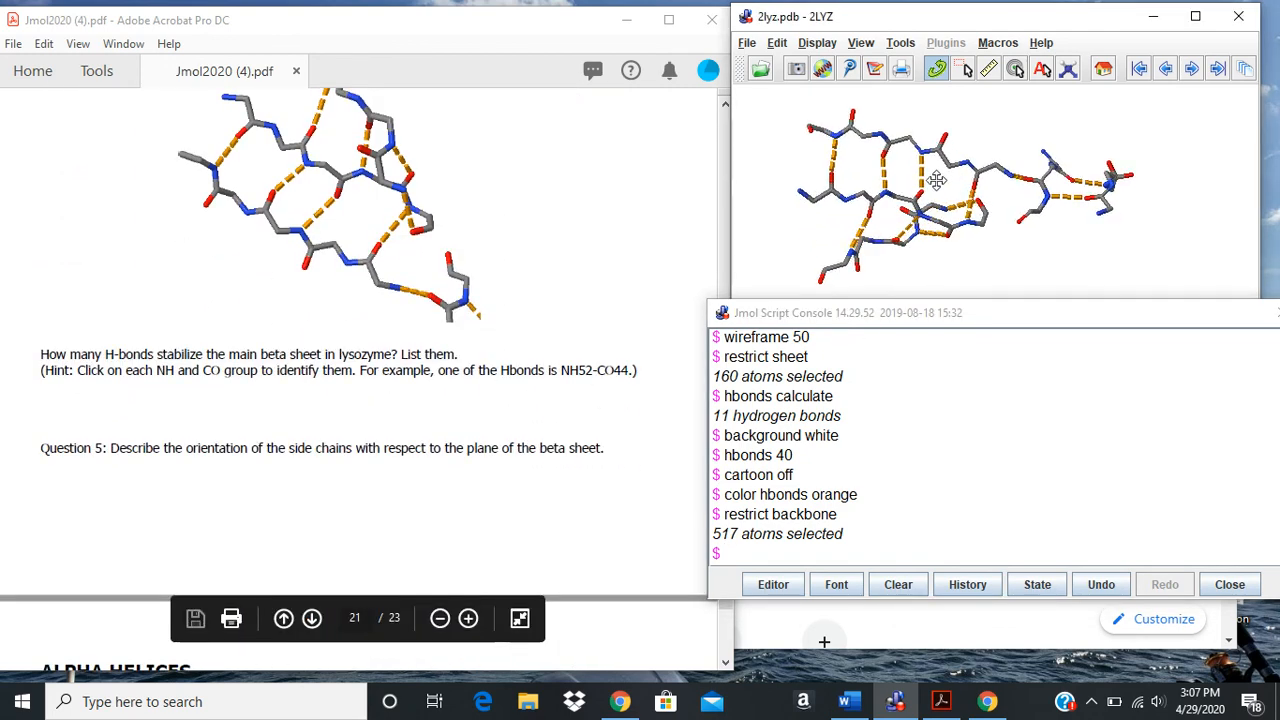
{"action": "left_click_drag", "start_coordinate": [849, 177], "coordinate": [1032, 226]}
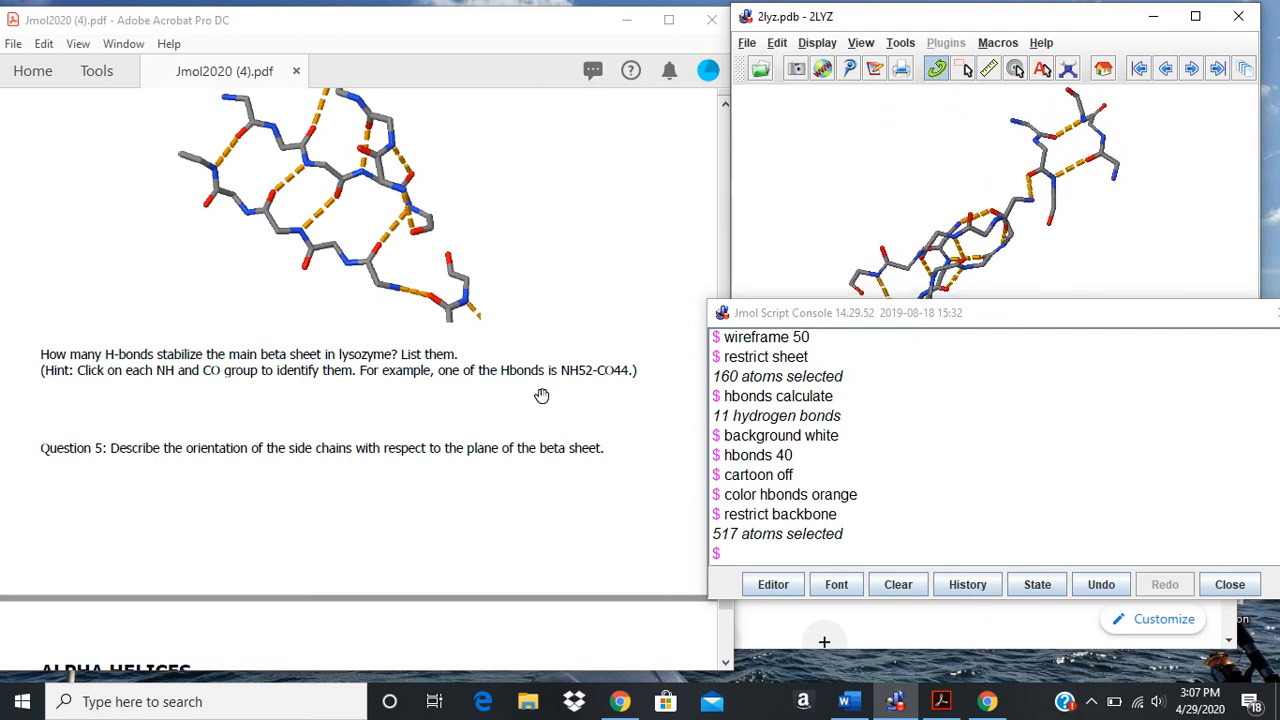
{"action": "left_click_drag", "start_coordinate": [980, 254], "coordinate": [945, 140]}
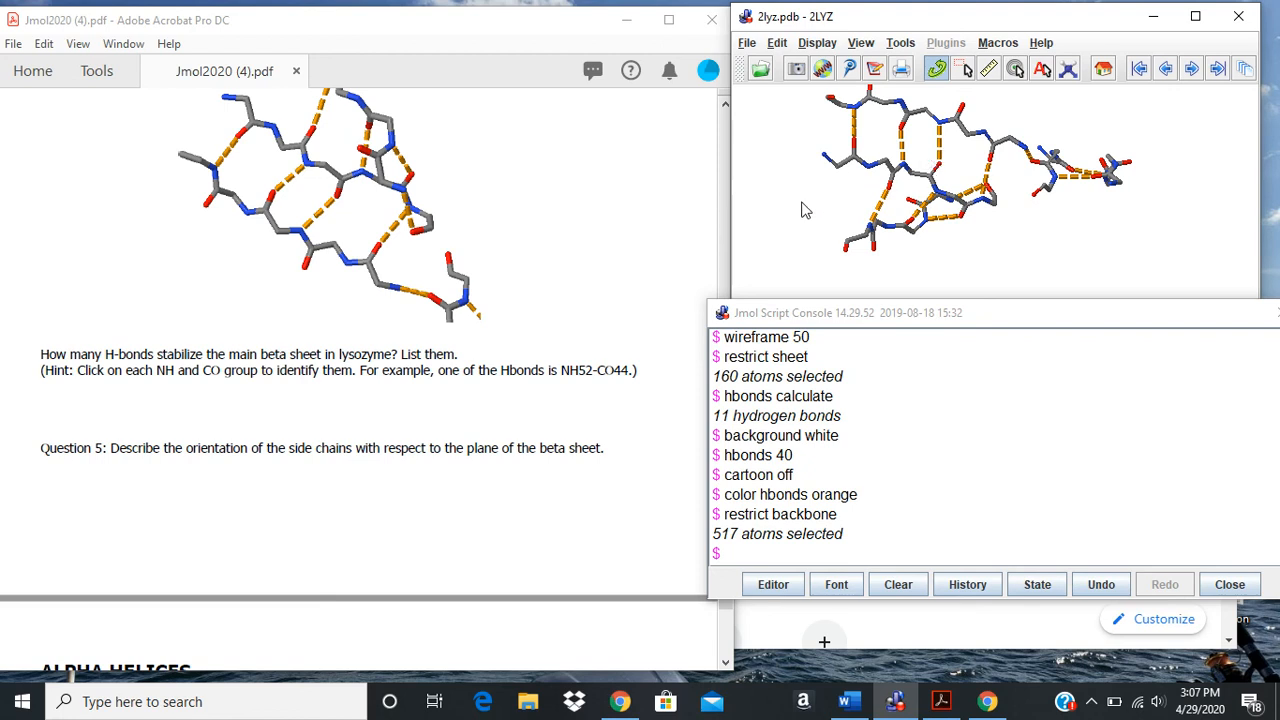
Following the Alpha Helices instructions, select residues 5-14 and display them as a cartoon
{"action": "scroll", "coordinate": [572, 397], "scroll_direction": "down", "scroll_amount": 3}
{"action": "scroll", "coordinate": [572, 397], "scroll_direction": "down", "scroll_amount": 8}
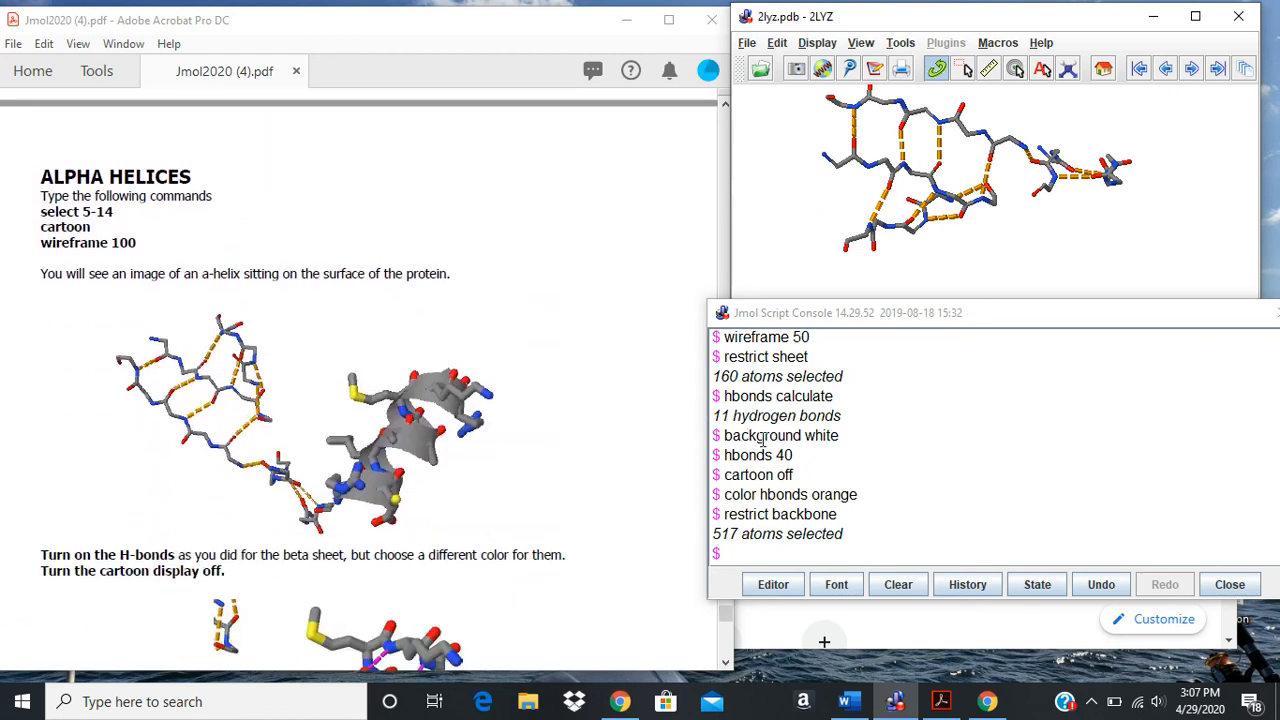
{"action": "left_click", "coordinate": [770, 549]}
{"action": "type", "text": "select 5-14"}
{"action": "key", "text": "Return"}
{"action": "type", "text": "cart"}
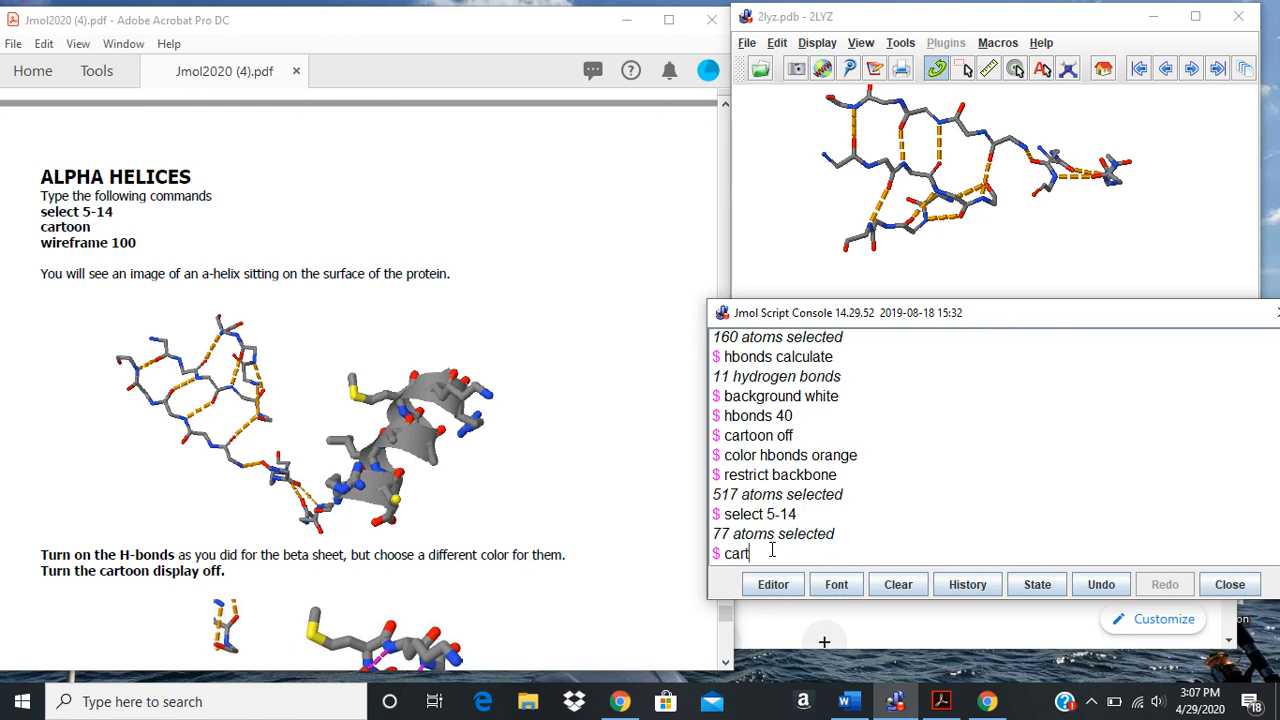
{"action": "type", "text": "oon"}
{"action": "key", "text": "Return"}
Show the bonds of the selected helix residues as thick sticks with wireframe 100
{"action": "type", "text": "witre"}
{"action": "key", "text": "BackSpace"}
{"action": "key", "text": "BackSpace"}
{"action": "key", "text": "BackSpace"}
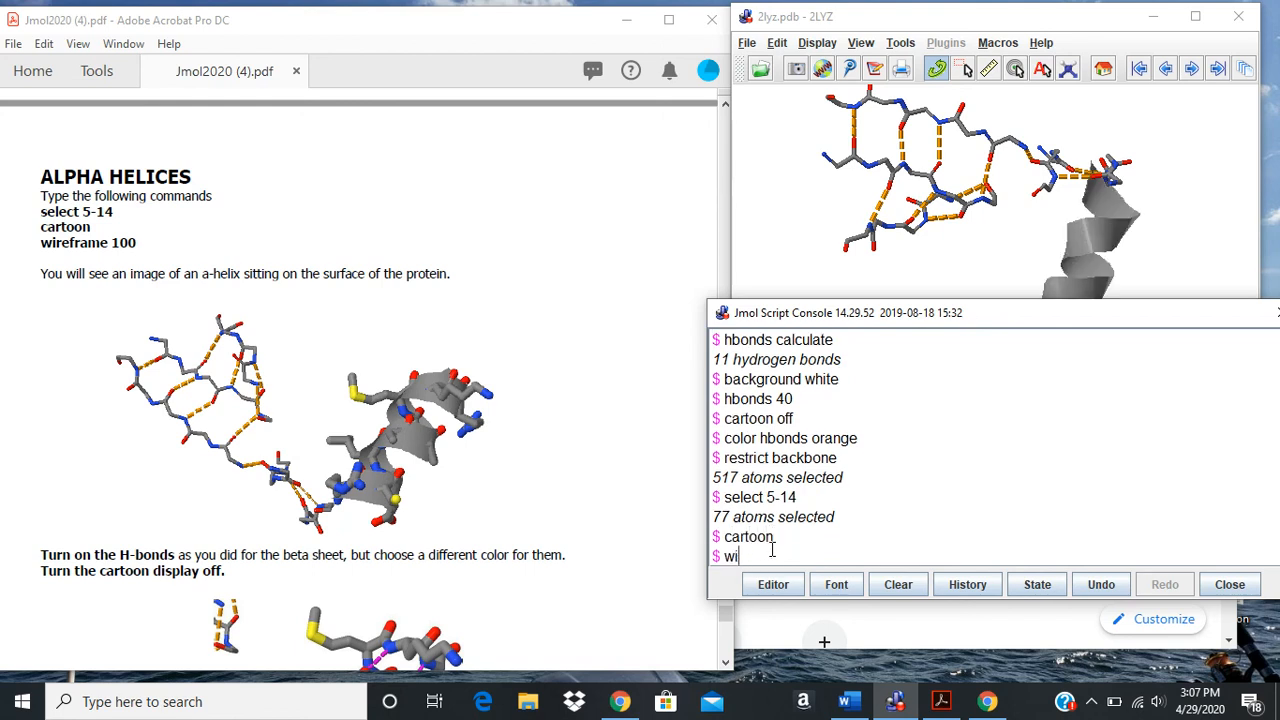
{"action": "type", "text": "reframe 100"}
{"action": "key", "text": "Return"}
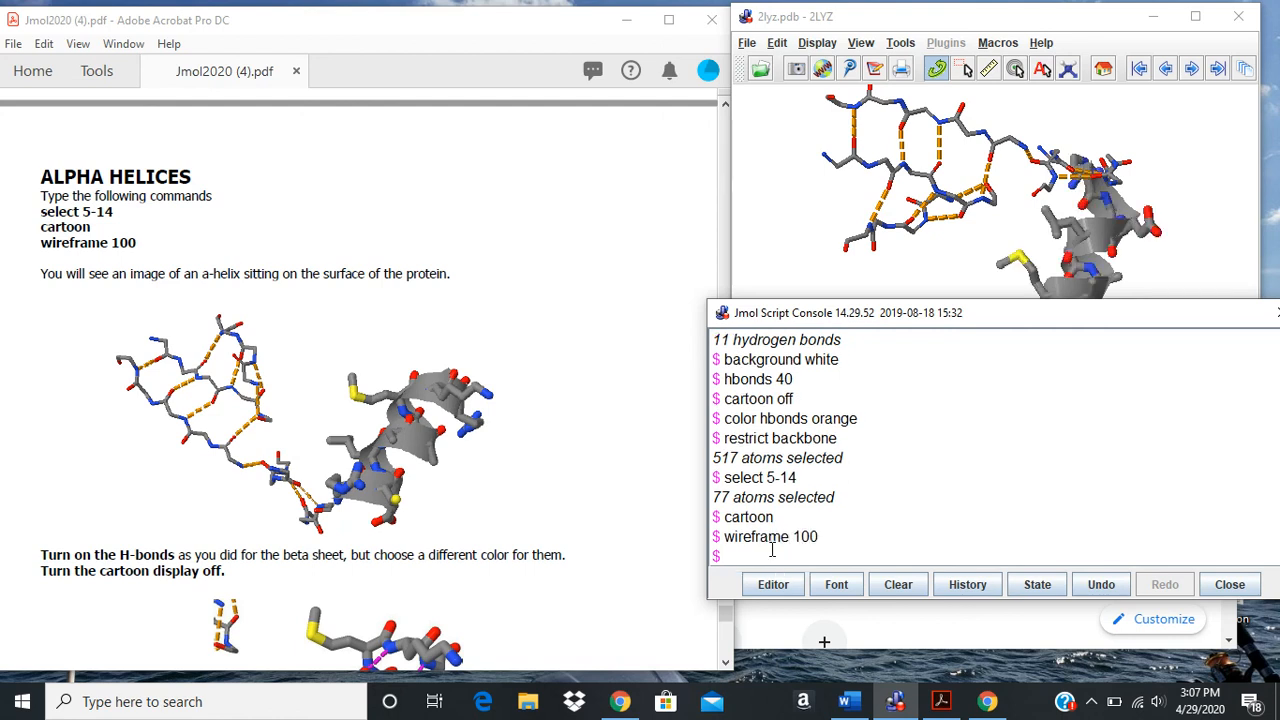
Following the worksheet's hydrogen-bond commands, calculate the selected helix's hydrogen bonds and set their thickness with hbonds 40
{"action": "scroll", "coordinate": [366, 420], "scroll_direction": "down", "scroll_amount": 2}
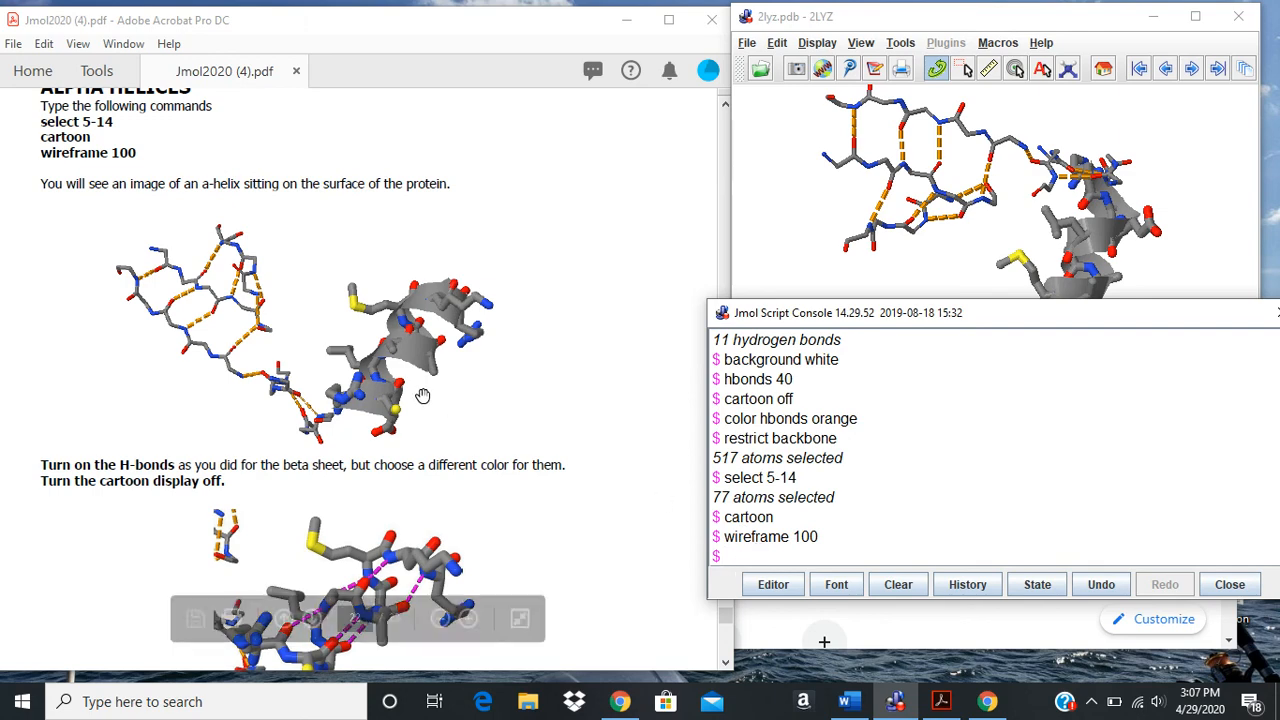
{"action": "scroll", "coordinate": [423, 396], "scroll_direction": "up", "scroll_amount": 4}
{"action": "scroll", "coordinate": [423, 396], "scroll_direction": "up", "scroll_amount": 18}
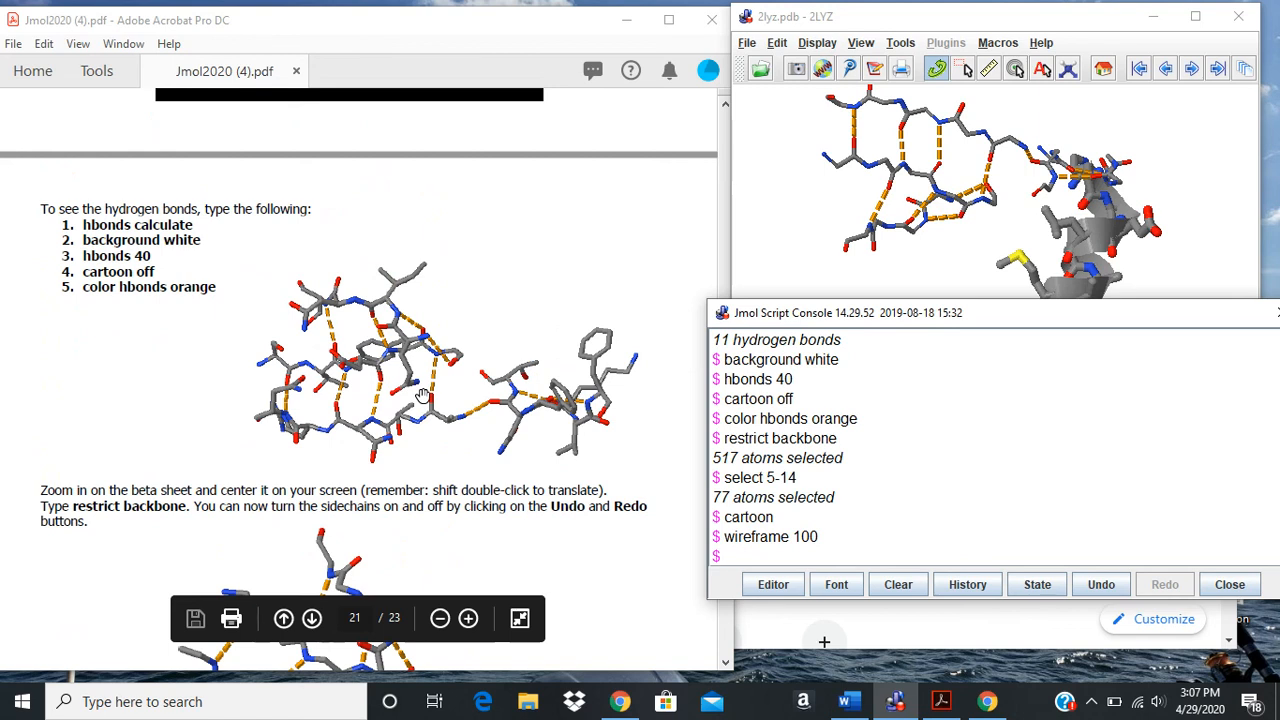
{"action": "left_click", "coordinate": [796, 554]}
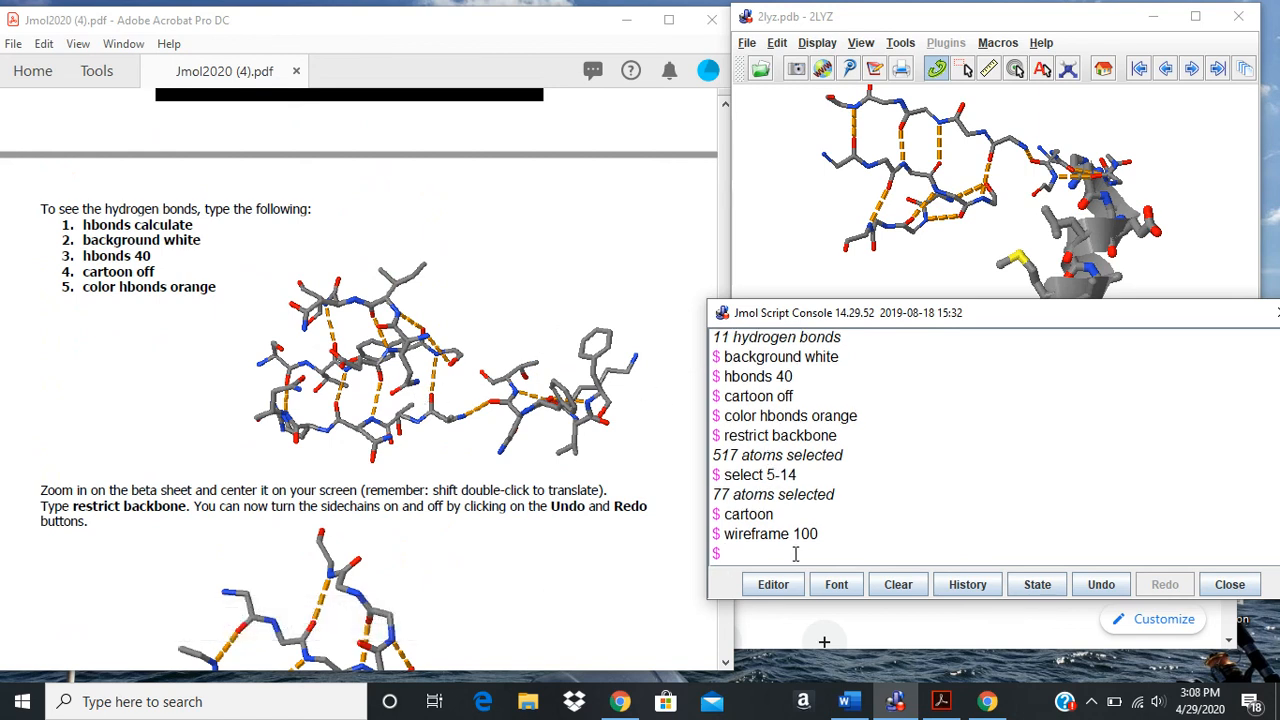
{"action": "type", "text": "hbonds calculate"}
{"action": "key", "text": "Return"}
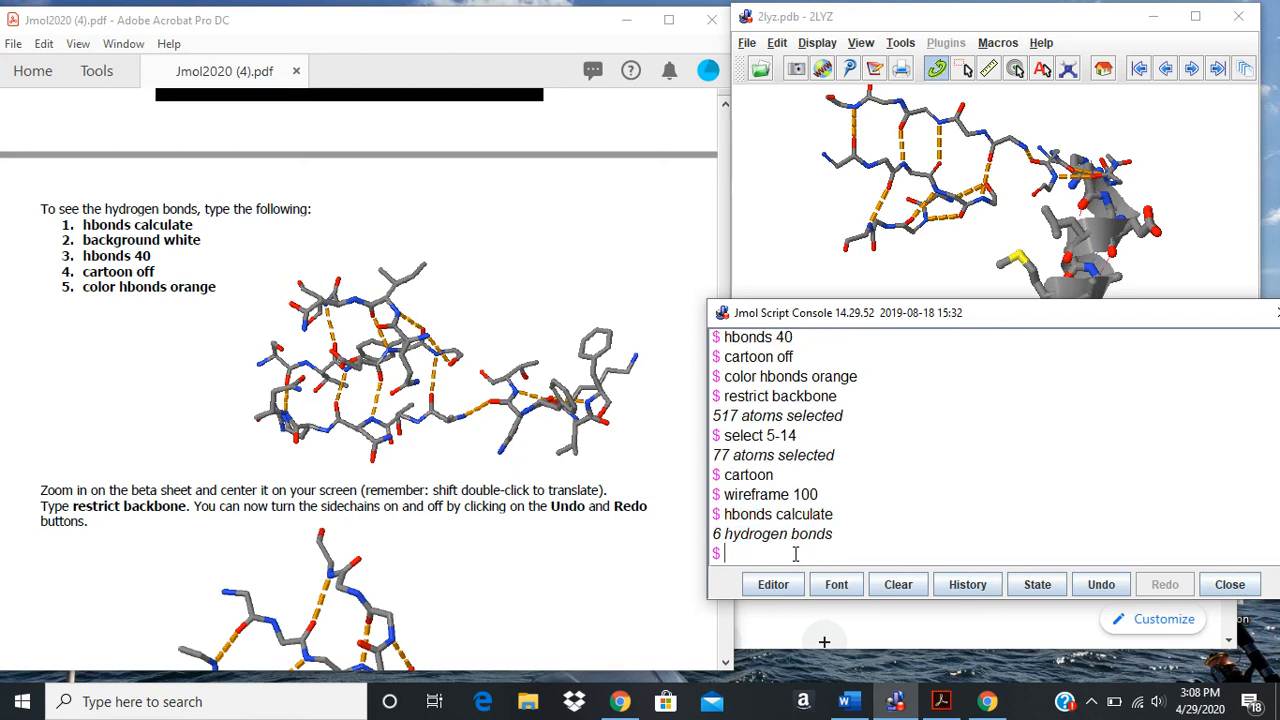
{"action": "type", "text": "hbonds 40"}
{"action": "key", "text": "Return"}
Color the helix's hydrogen bonds magenta, choosing a different color from the beta sheet's as the worksheet asks
{"action": "type", "text": "color hbonds"}
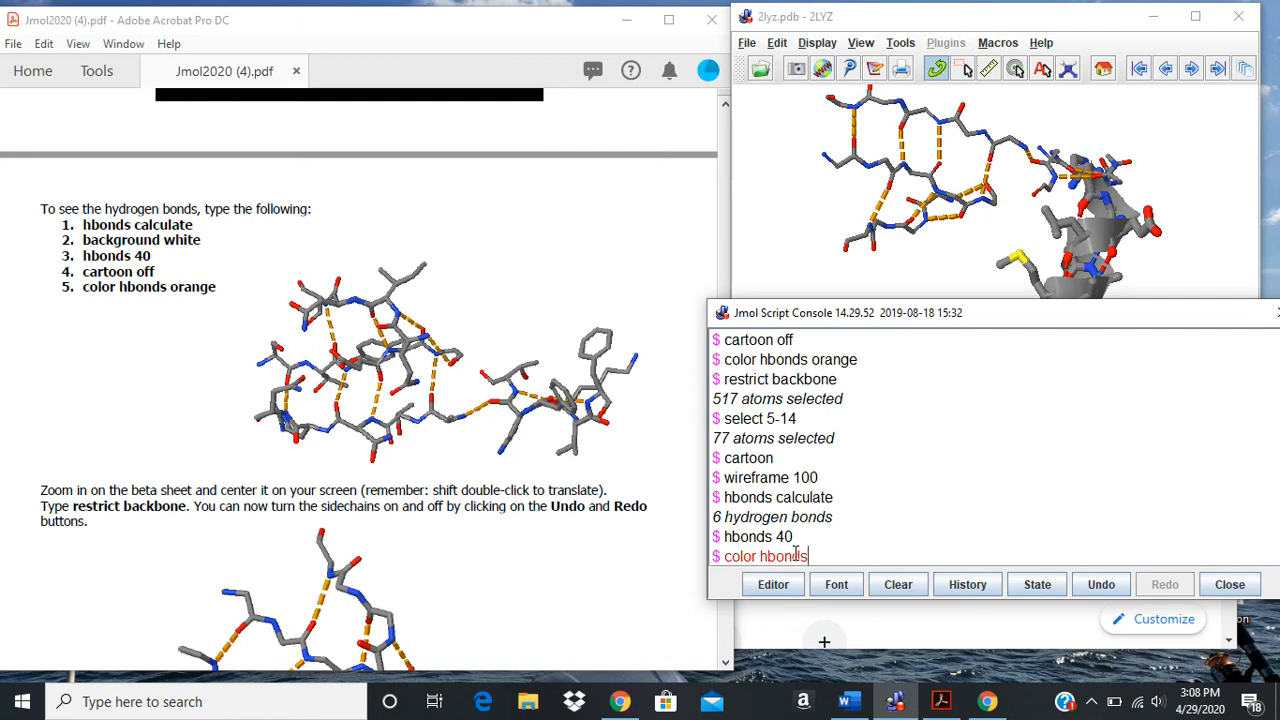
{"action": "scroll", "coordinate": [481, 488], "scroll_direction": "down", "scroll_amount": 10}
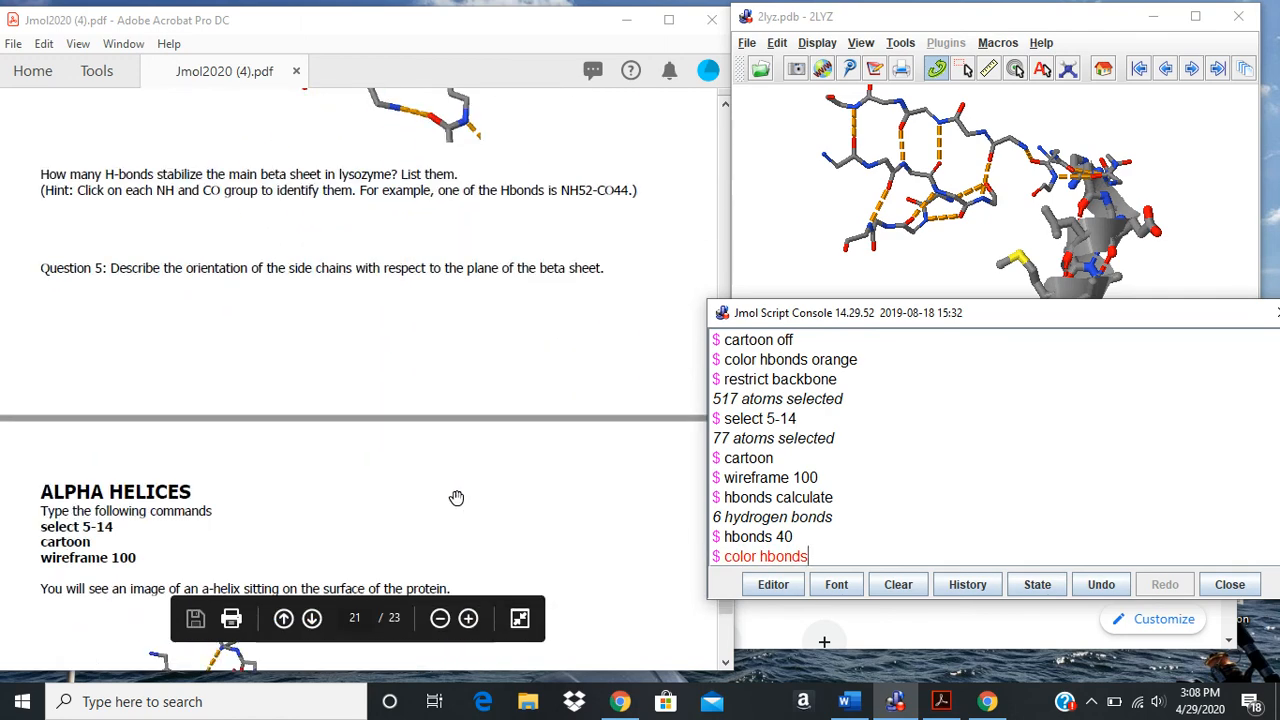
{"action": "scroll", "coordinate": [456, 498], "scroll_direction": "down", "scroll_amount": 10}
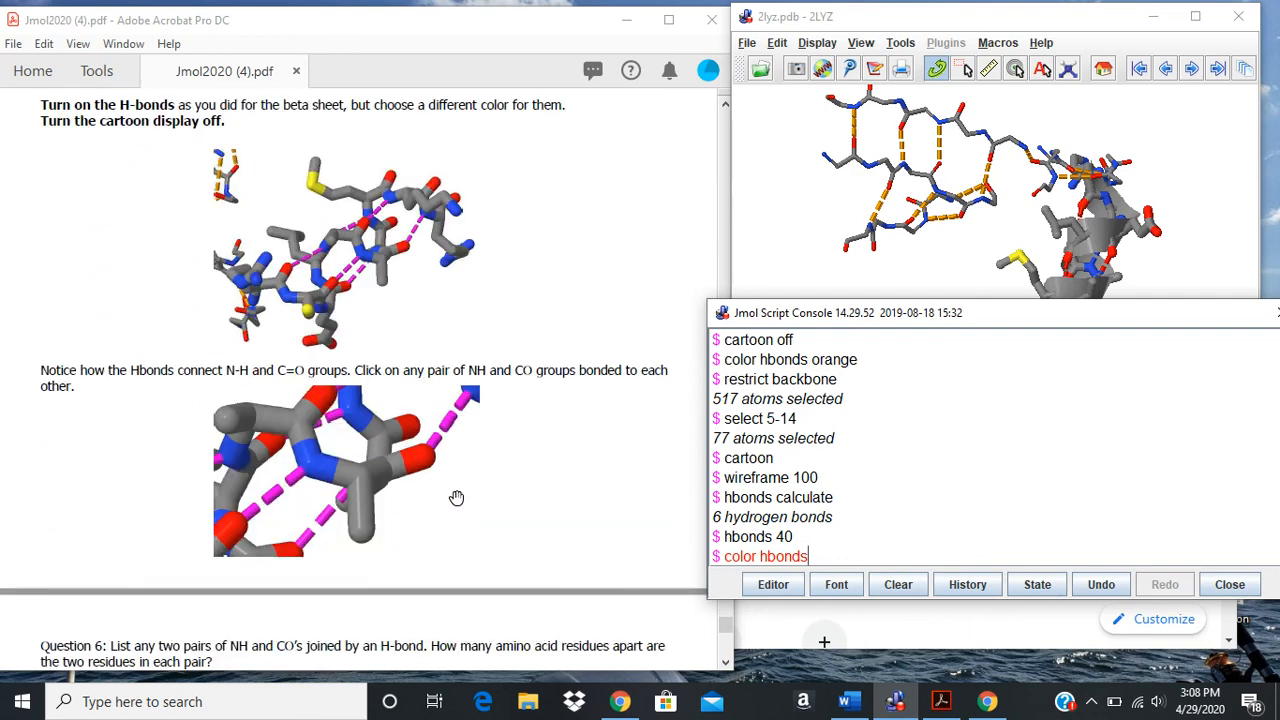
{"action": "type", "text": "magenta"}
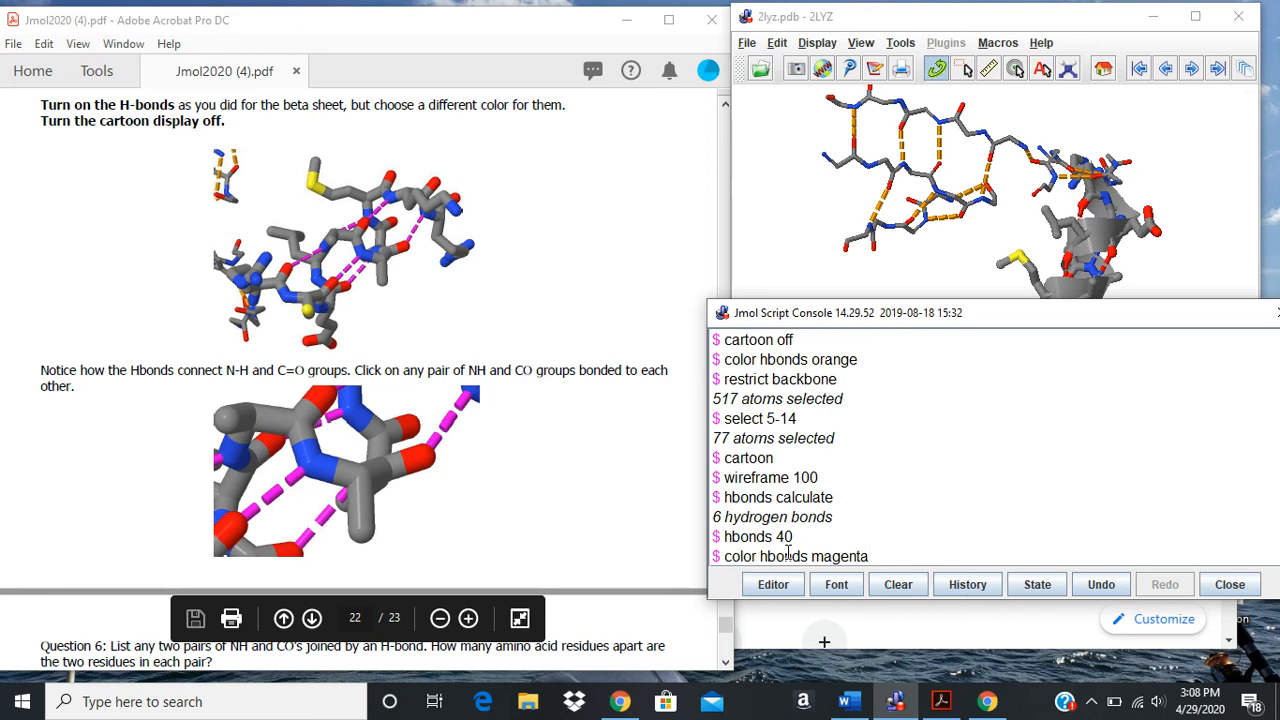
{"action": "key", "text": "Return"}
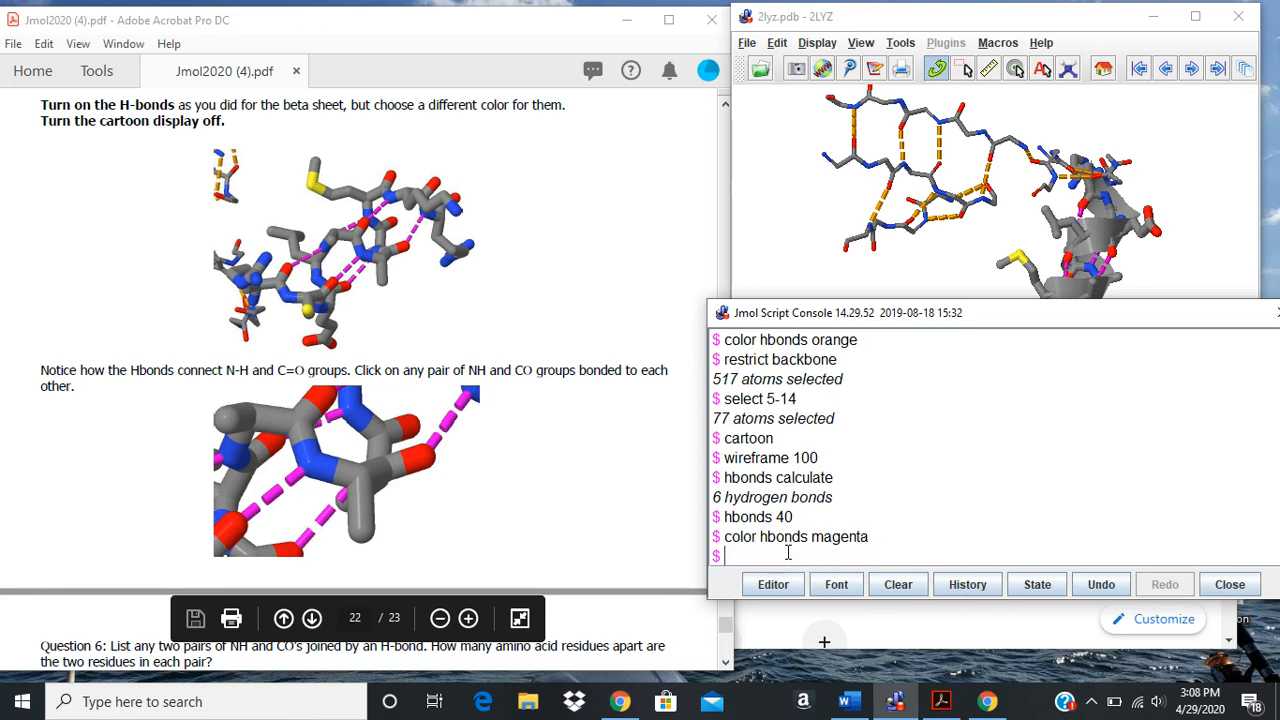
Turn off the cartoon display of the helix residues with cartoon off
{"action": "scroll", "coordinate": [340, 387], "scroll_direction": "up", "scroll_amount": 1}
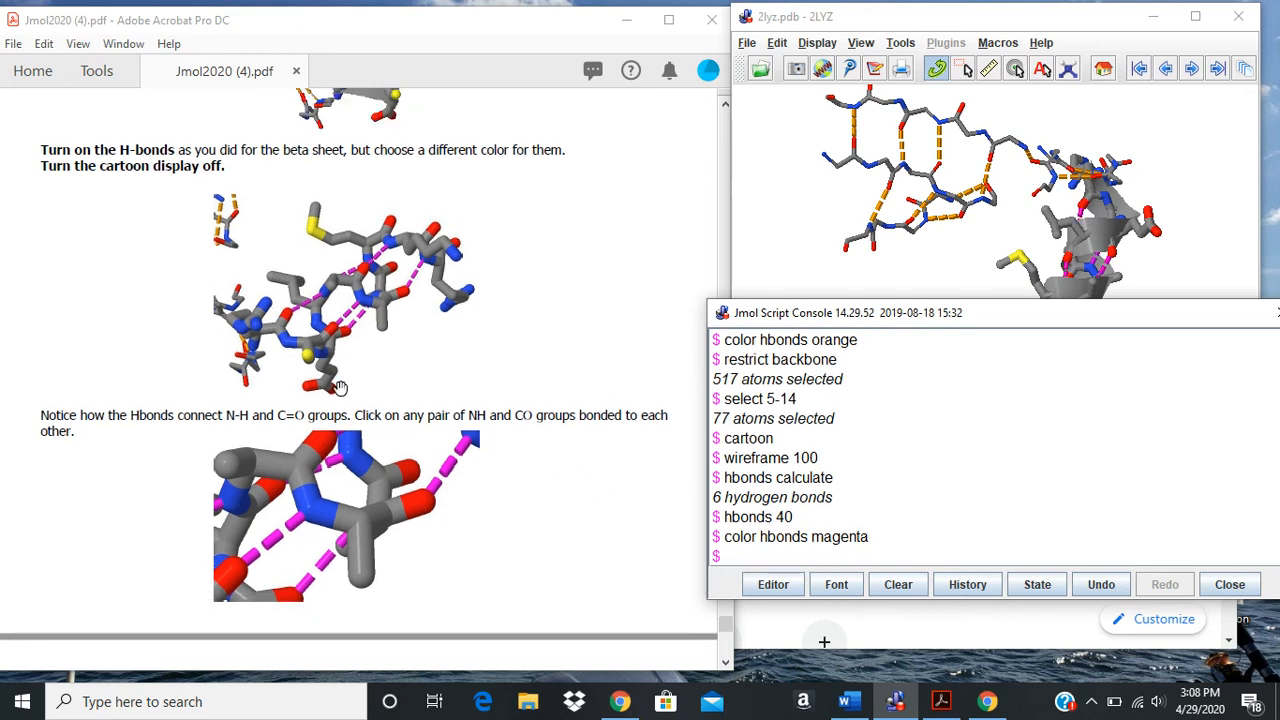
{"action": "scroll", "coordinate": [340, 387], "scroll_direction": "up", "scroll_amount": 3}
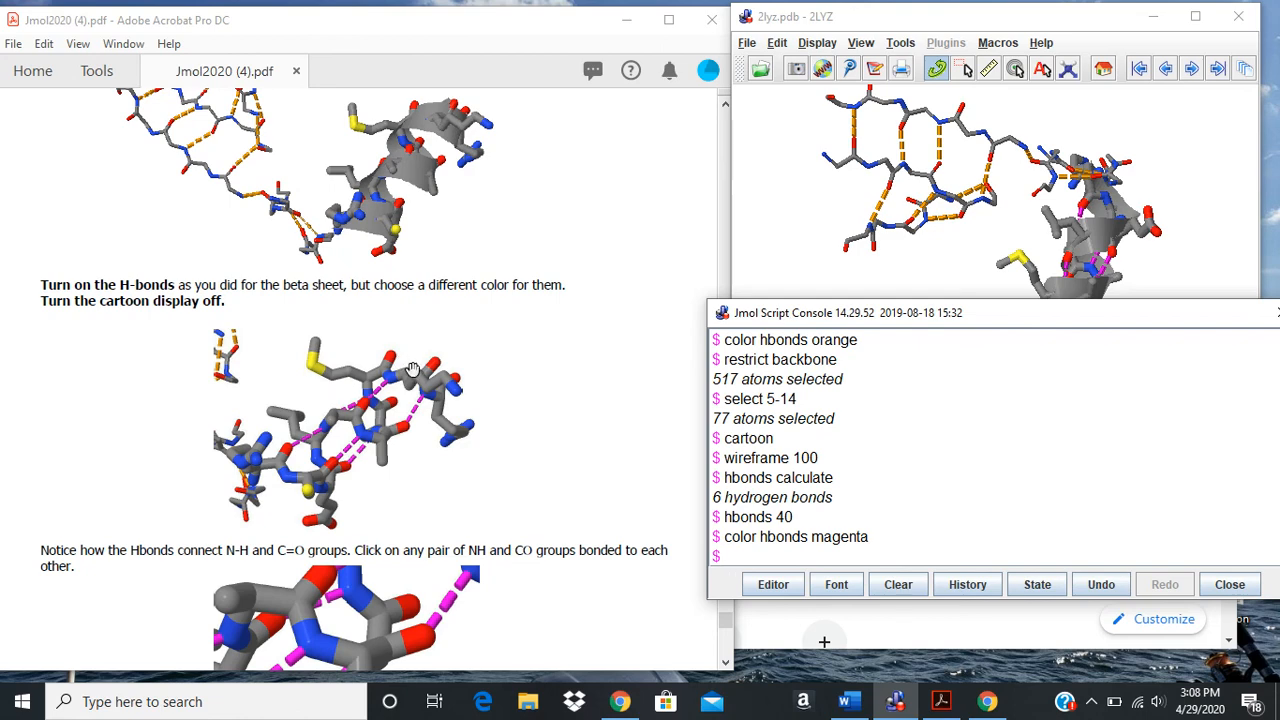
{"action": "left_click_drag", "start_coordinate": [1100, 248], "coordinate": [977, 200]}
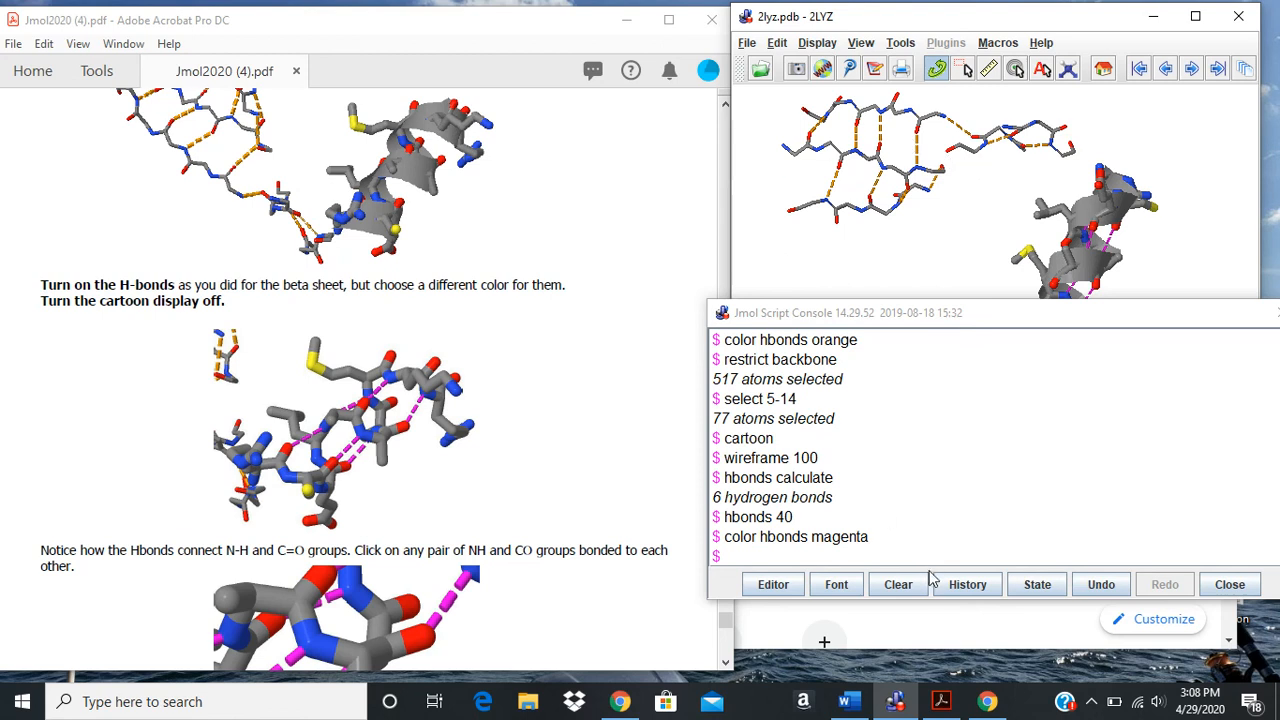
{"action": "left_click", "coordinate": [850, 556]}
{"action": "type", "text": "car"}
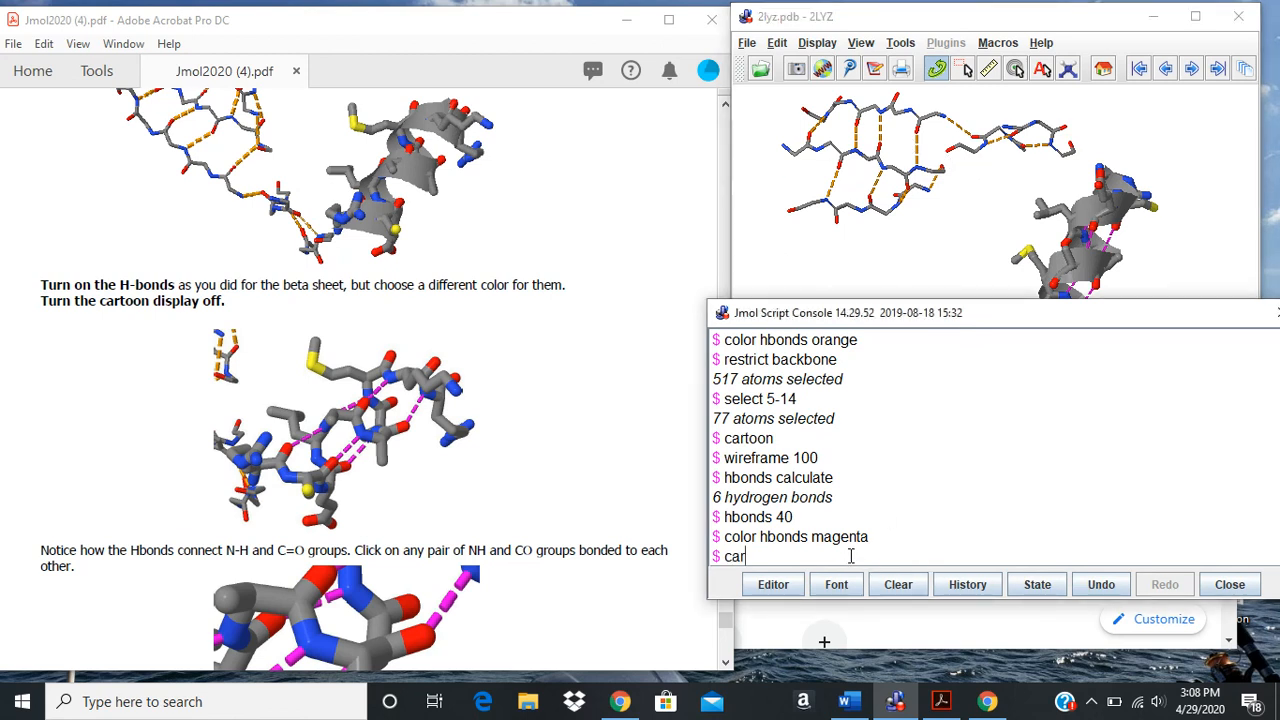
{"action": "type", "text": "ttoon "}
{"action": "type", "text": "oon off"}
{"action": "key", "text": "Return"}
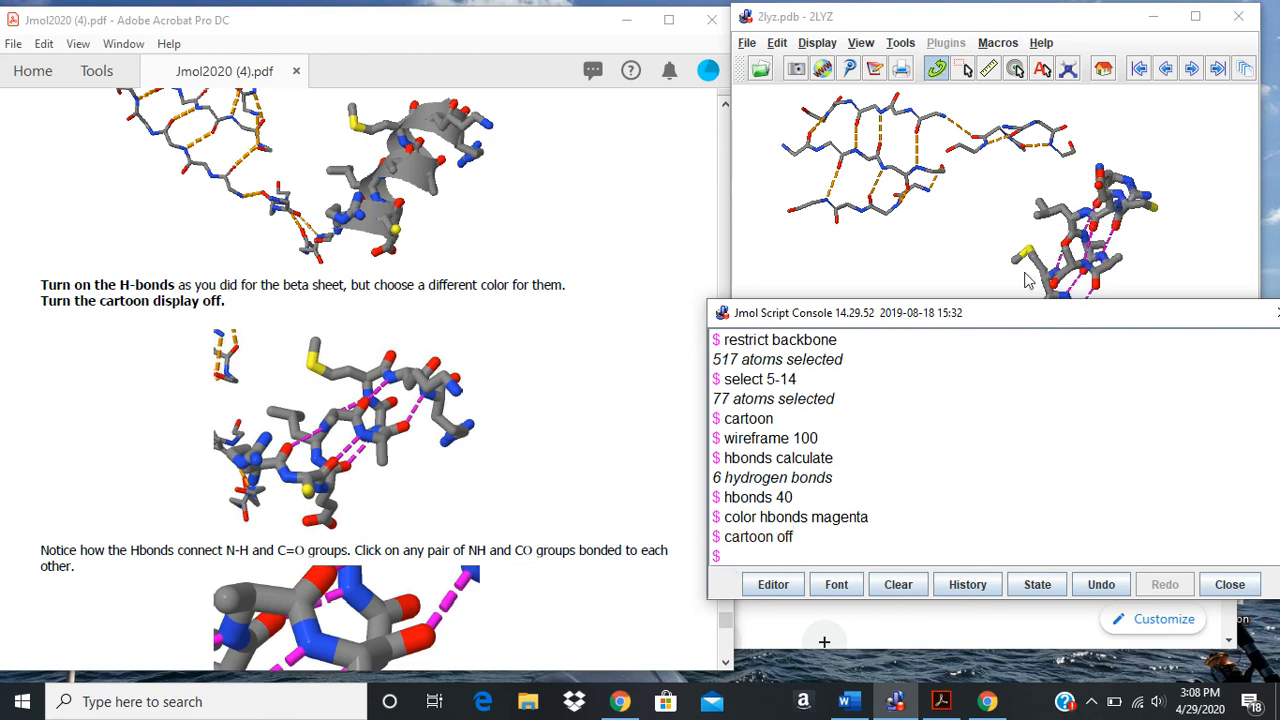
Move the script console clear of the model and examine which NH and CO groups the helix's hydrogen bonds join for Question 6
{"action": "left_click_drag", "start_coordinate": [1020, 312], "coordinate": [1032, 447]}
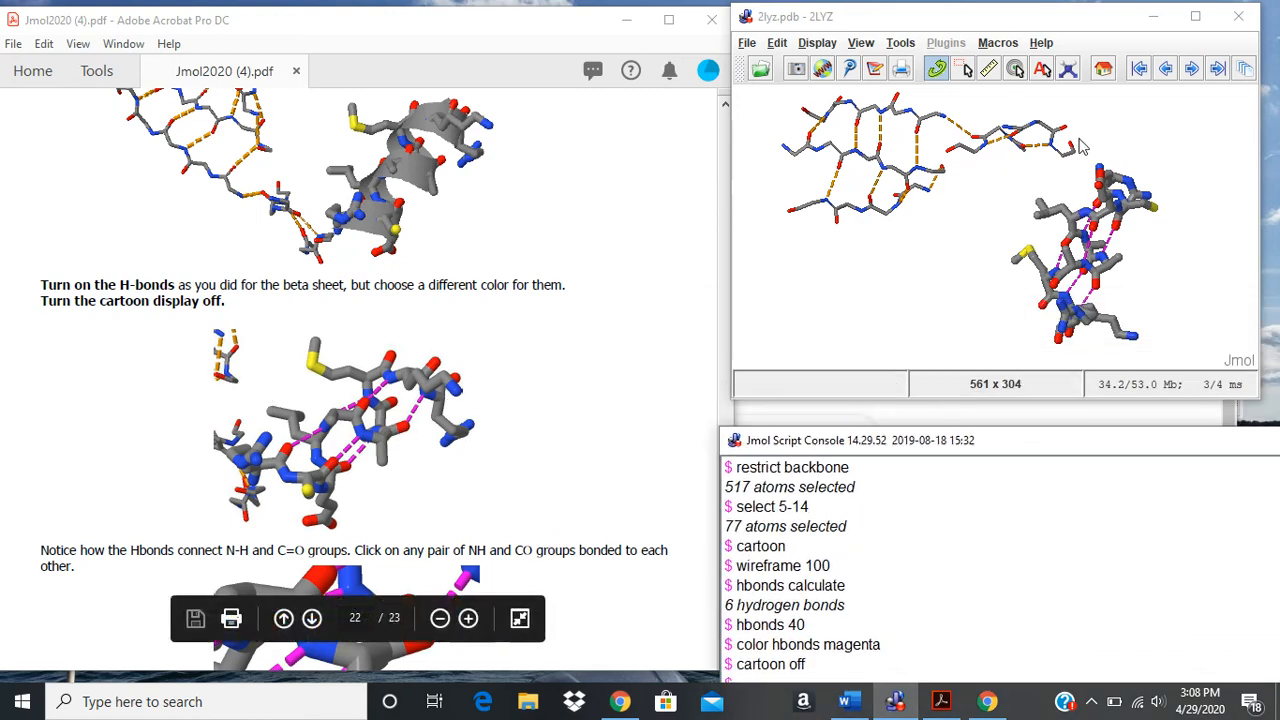
{"action": "scroll", "coordinate": [474, 417], "scroll_direction": "down", "scroll_amount": 2}
{"action": "scroll", "coordinate": [474, 417], "scroll_direction": "down", "scroll_amount": 5}
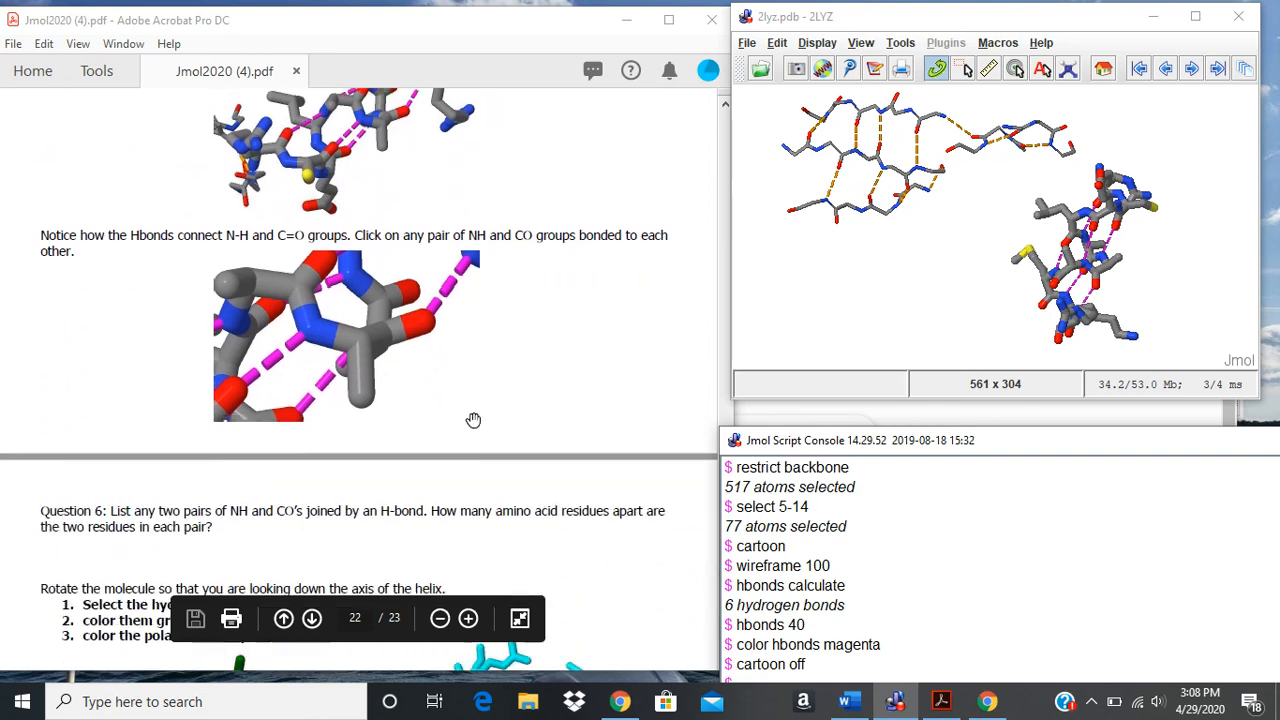
{"action": "scroll", "coordinate": [1030, 300], "scroll_direction": "down", "scroll_amount": 2}
{"action": "scroll", "coordinate": [1052, 287], "scroll_direction": "up", "scroll_amount": 6}
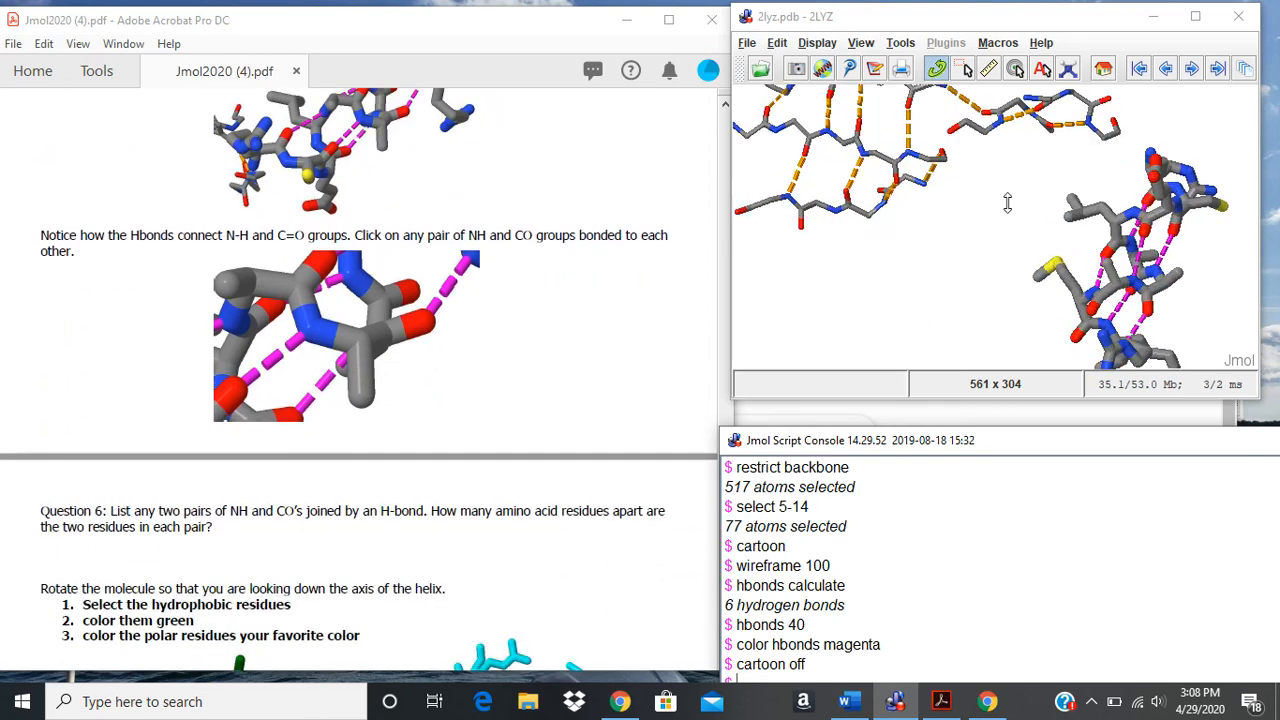
{"action": "left_click_drag", "start_coordinate": [1046, 265], "coordinate": [1145, 207]}
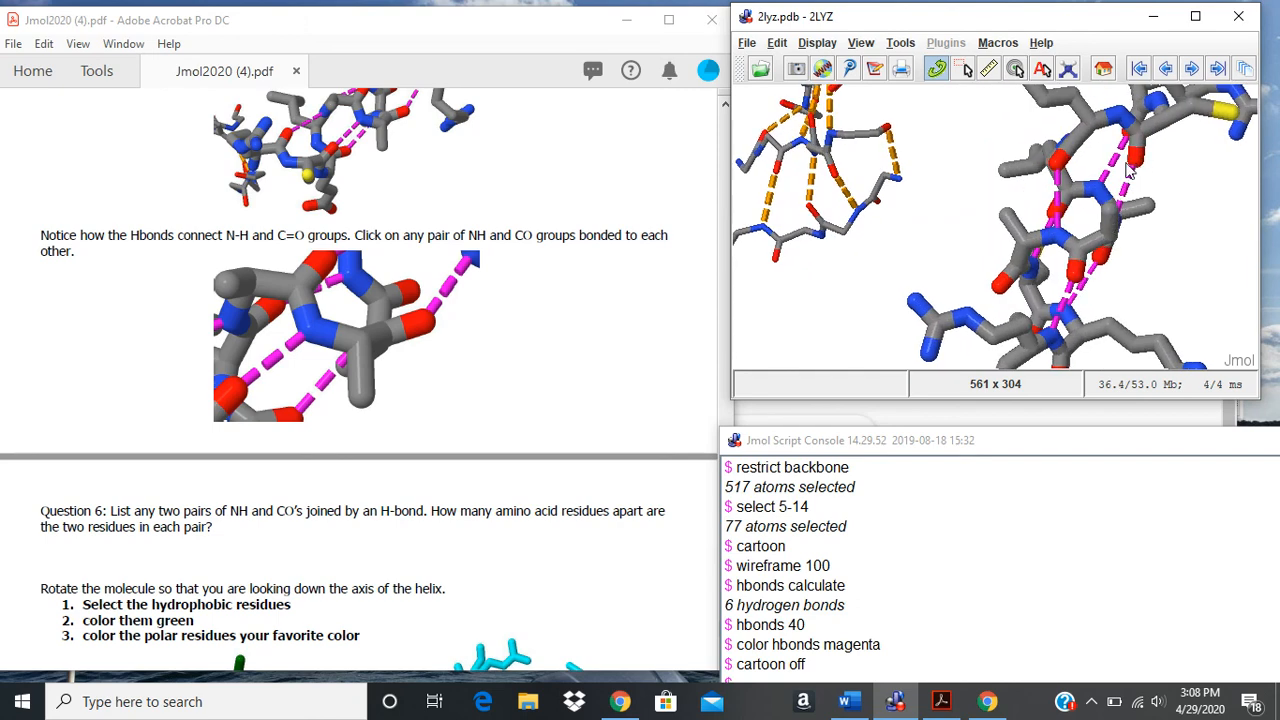
{"action": "scroll", "coordinate": [497, 443], "scroll_direction": "down", "scroll_amount": 3}
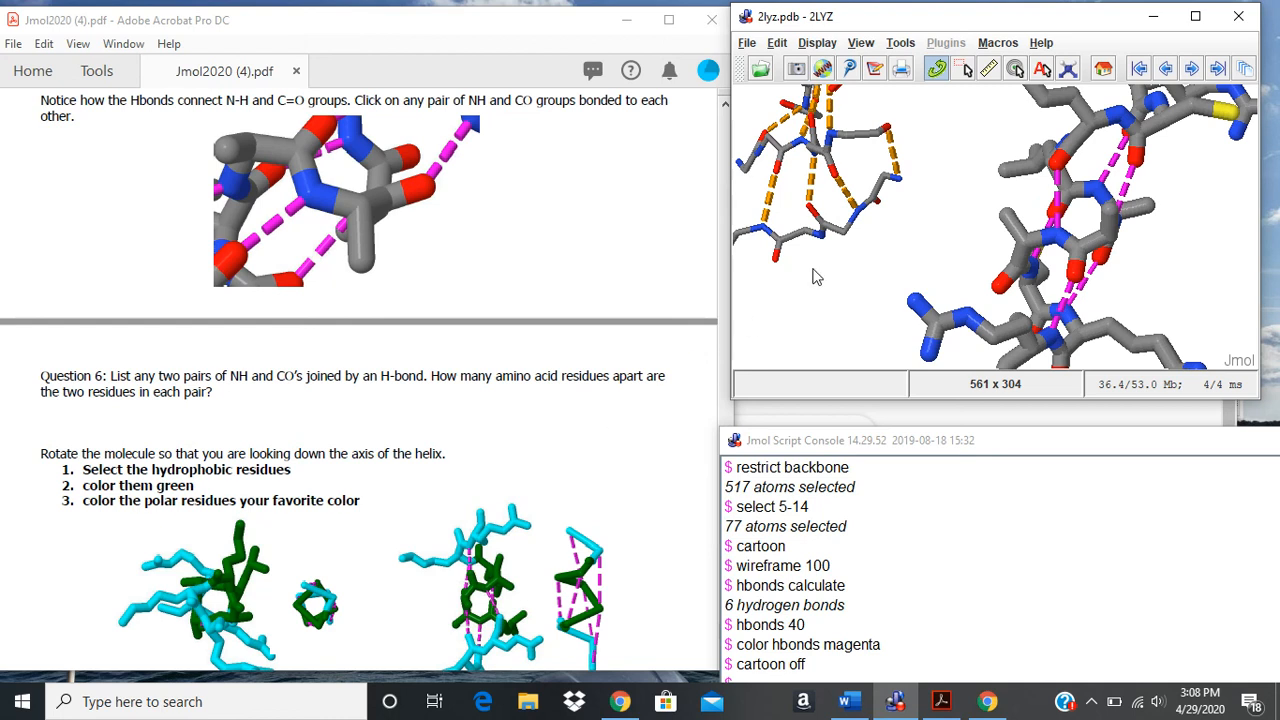
{"action": "mouse_move", "coordinate": [1135, 171]}
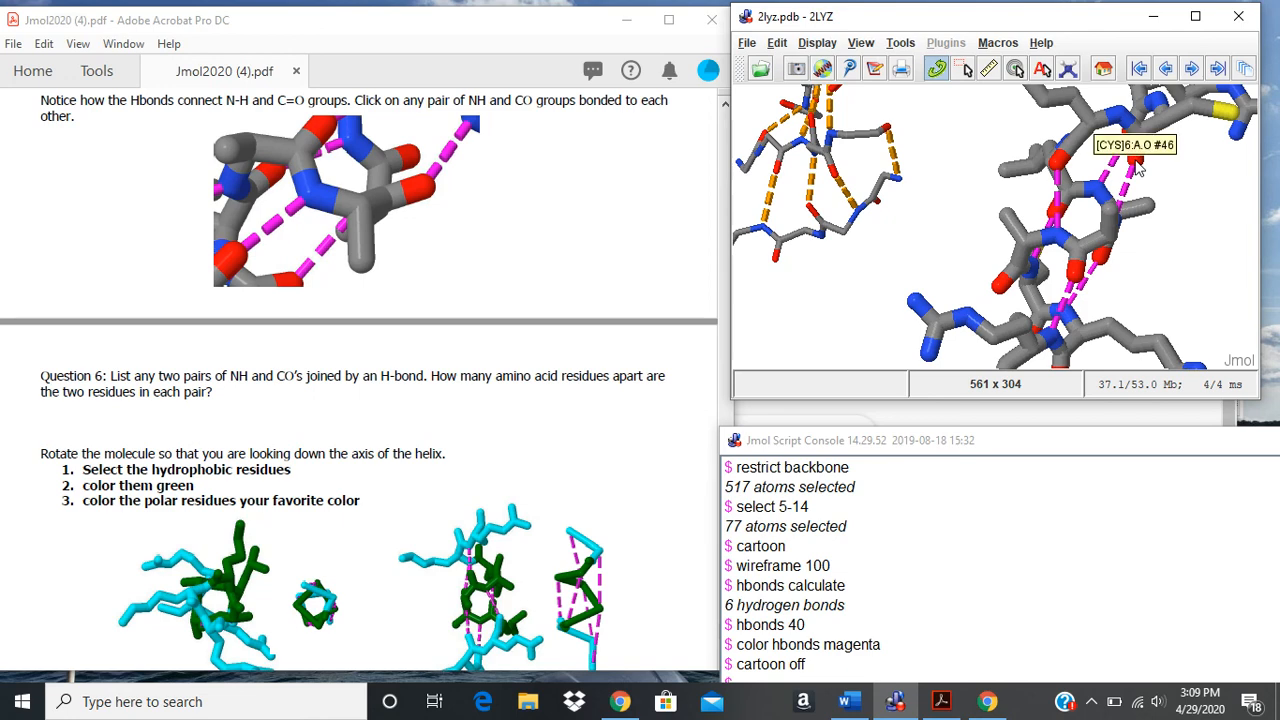
{"action": "left_click_drag", "start_coordinate": [1121, 207], "coordinate": [1029, 214]}
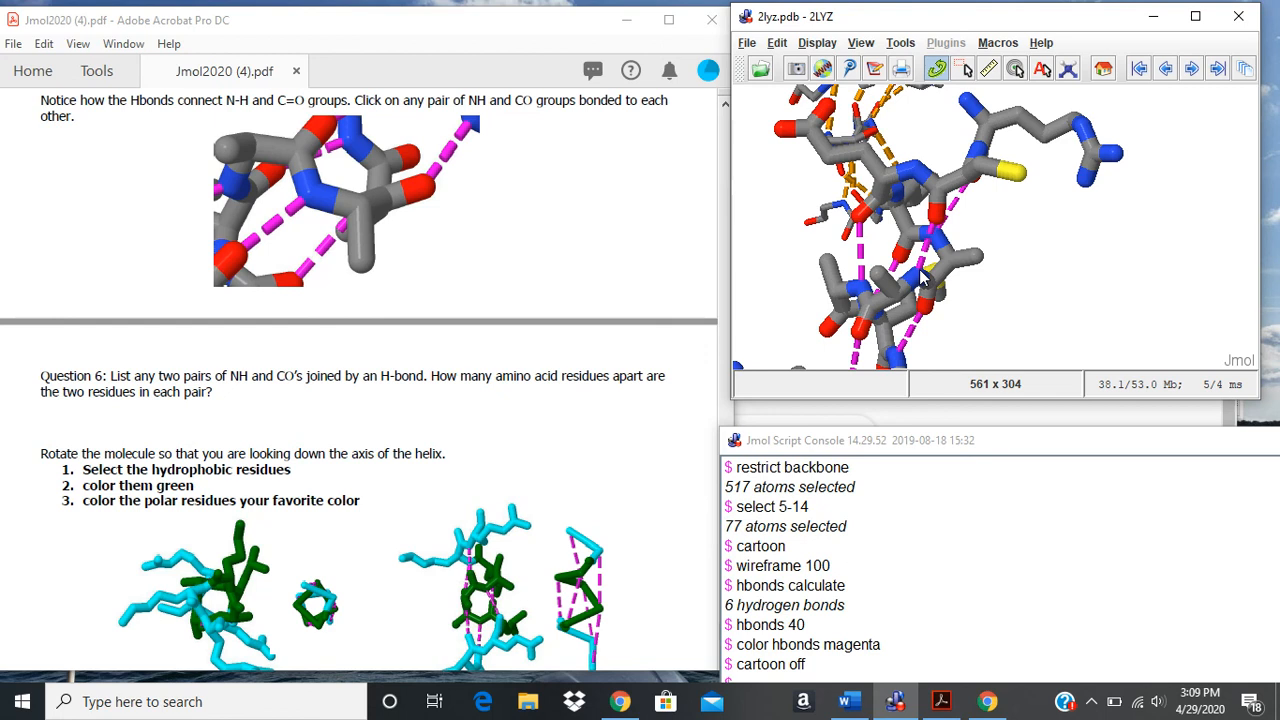
{"action": "mouse_move", "coordinate": [917, 282]}
{"action": "mouse_move", "coordinate": [937, 221]}
{"action": "left_click_drag", "start_coordinate": [895, 334], "coordinate": [875, 265]}
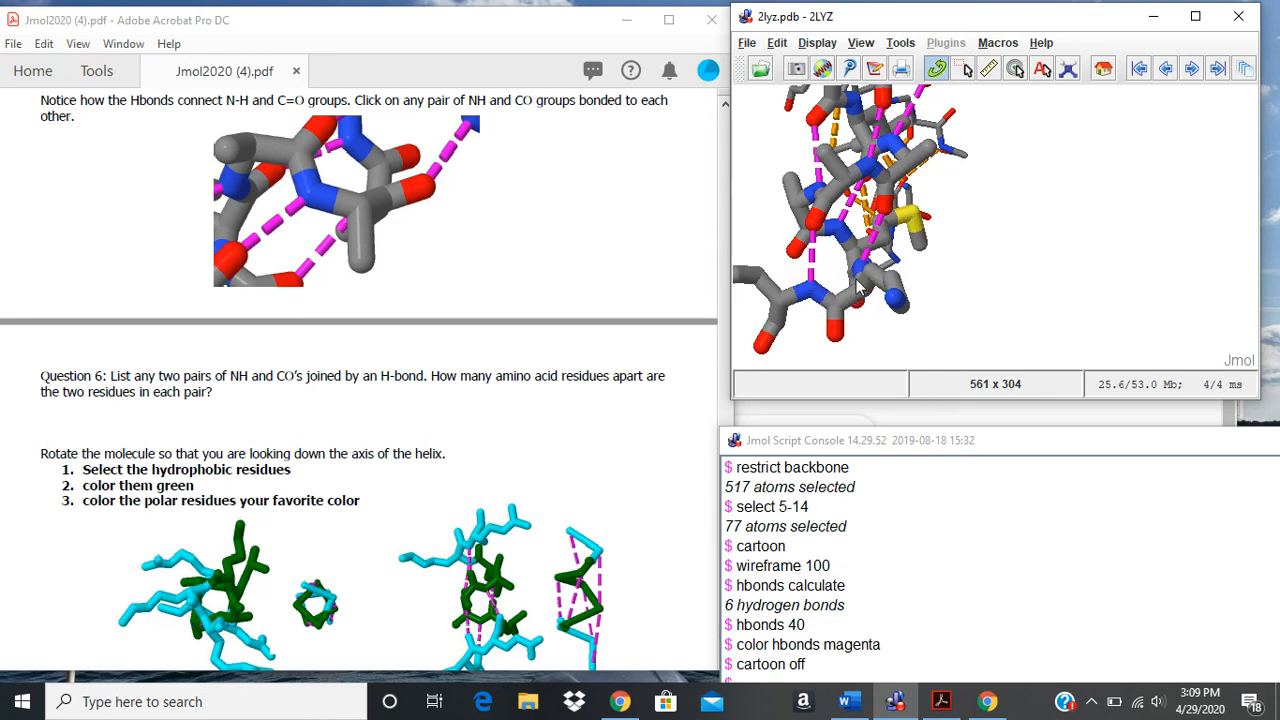
{"action": "left_click_drag", "start_coordinate": [860, 276], "coordinate": [890, 300]}
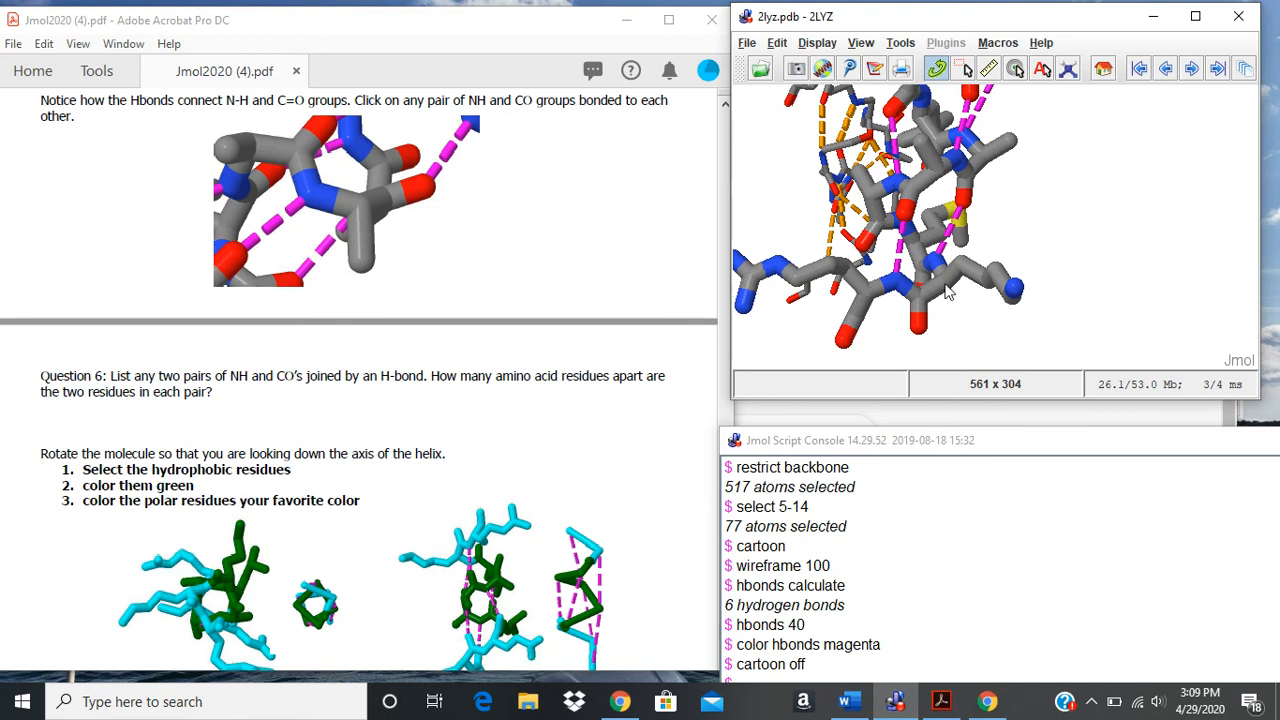
Bring the script console back up, select the hydrophobic residues and color them green
{"action": "scroll", "coordinate": [544, 439], "scroll_direction": "down", "scroll_amount": 2}
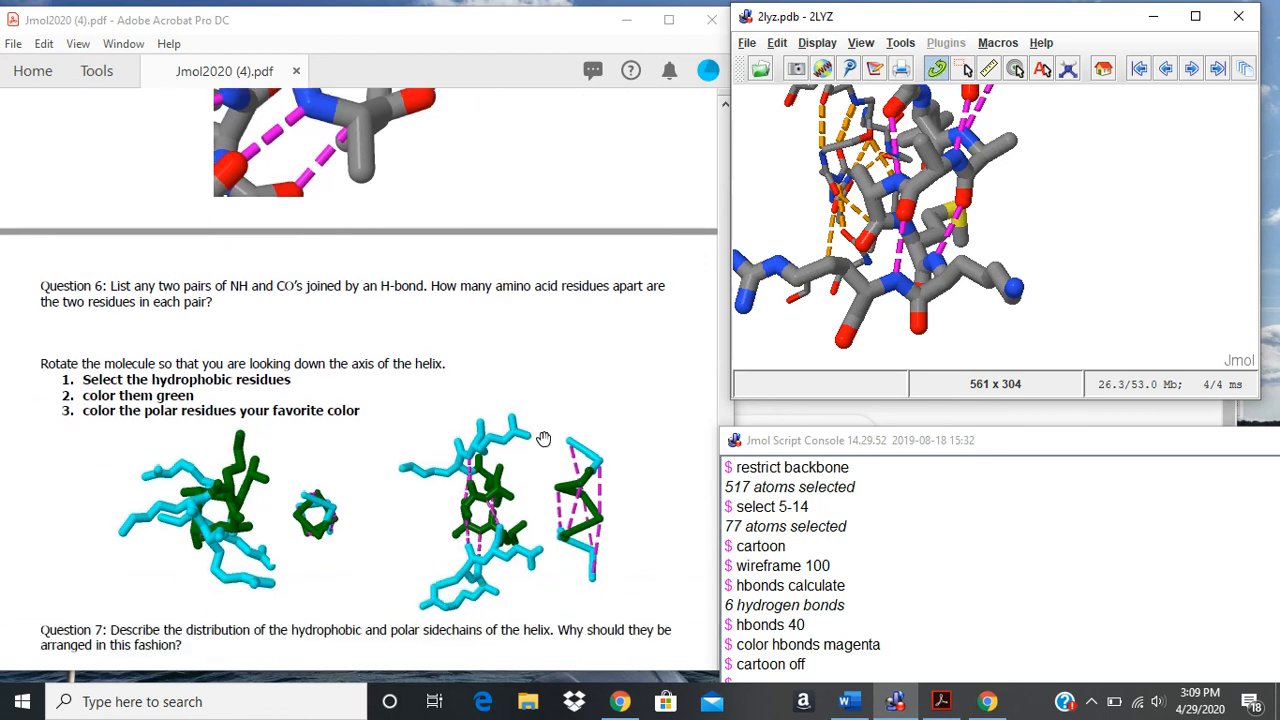
{"action": "scroll", "coordinate": [903, 588], "scroll_direction": "down", "scroll_amount": 1}
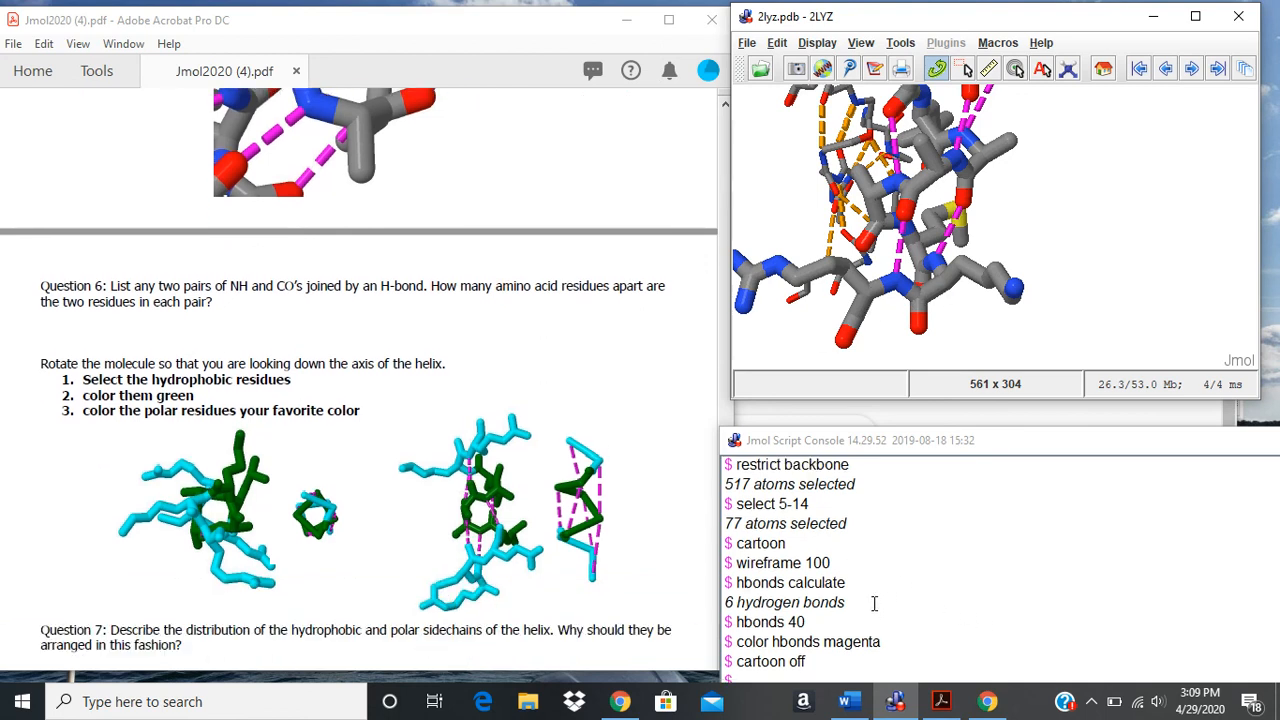
{"action": "left_click_drag", "start_coordinate": [949, 442], "coordinate": [940, 320]}
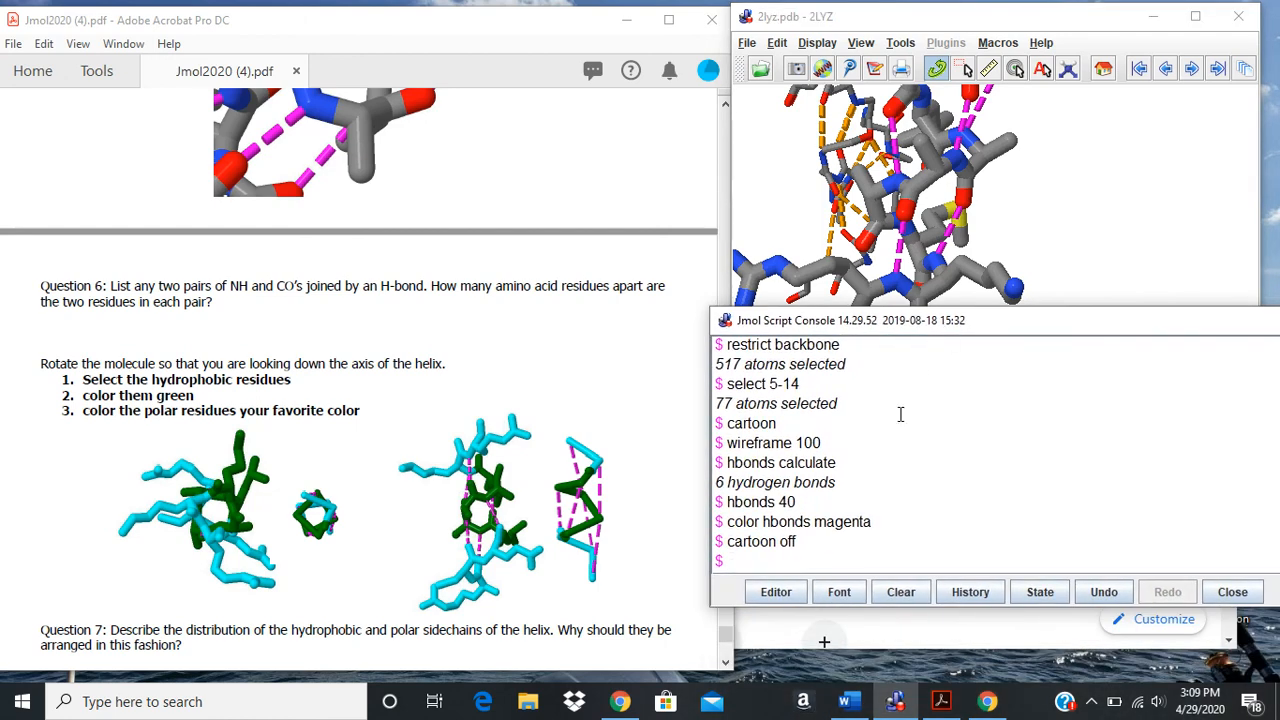
{"action": "type", "text": "select hydrophonic"}
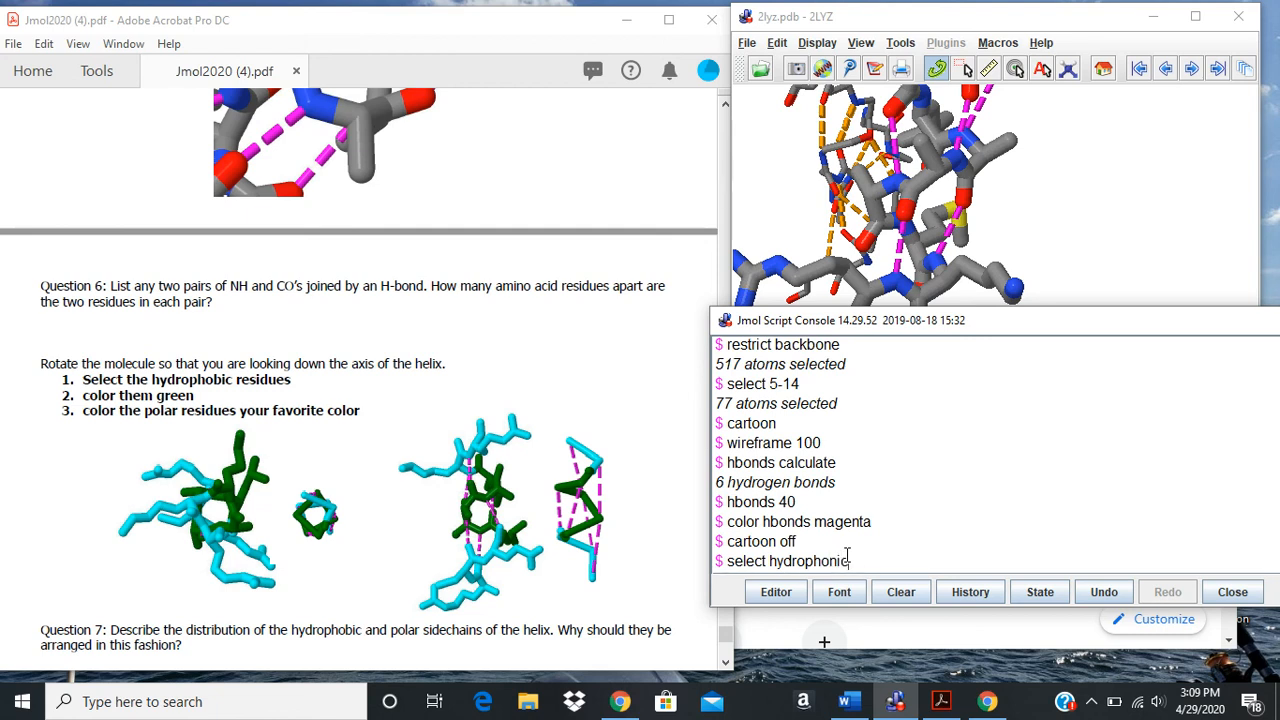
{"action": "key", "text": "BackSpace"}
{"action": "key", "text": "BackSpace"}
{"action": "type", "text": "hobic"}
{"action": "key", "text": "Return"}
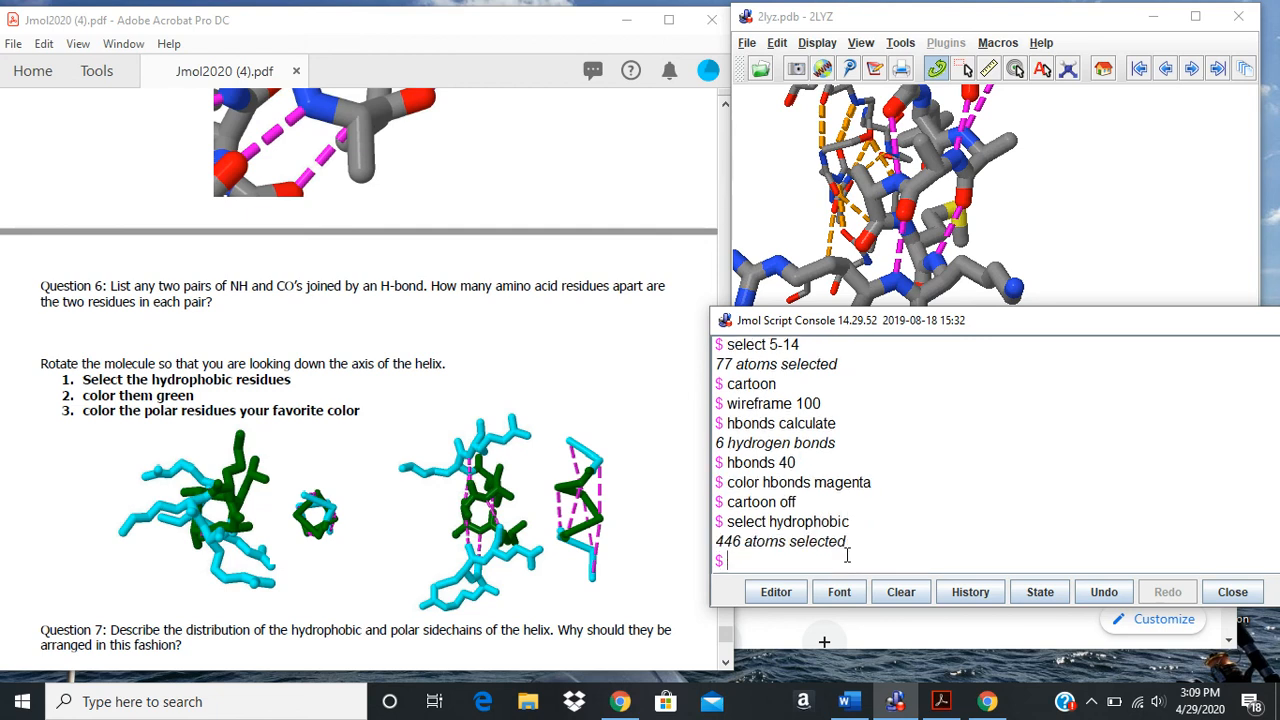
{"action": "type", "text": "color green"}
{"action": "key", "text": "Return"}
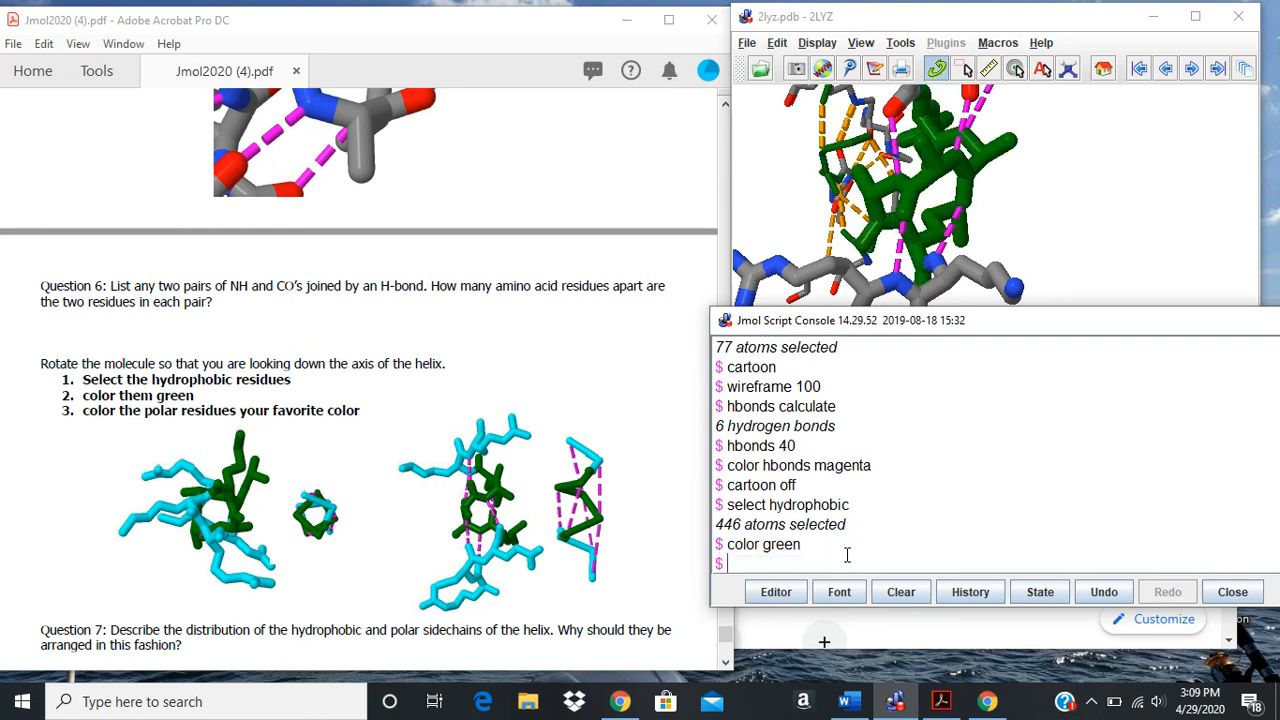
Select the polar residues and color them cyan
{"action": "left_click_drag", "start_coordinate": [1020, 322], "coordinate": [1065, 452]}
{"action": "left_click_drag", "start_coordinate": [980, 284], "coordinate": [1008, 335]}
{"action": "left_click_drag", "start_coordinate": [1024, 451], "coordinate": [990, 288]}
{"action": "type", "text": "select polar"}
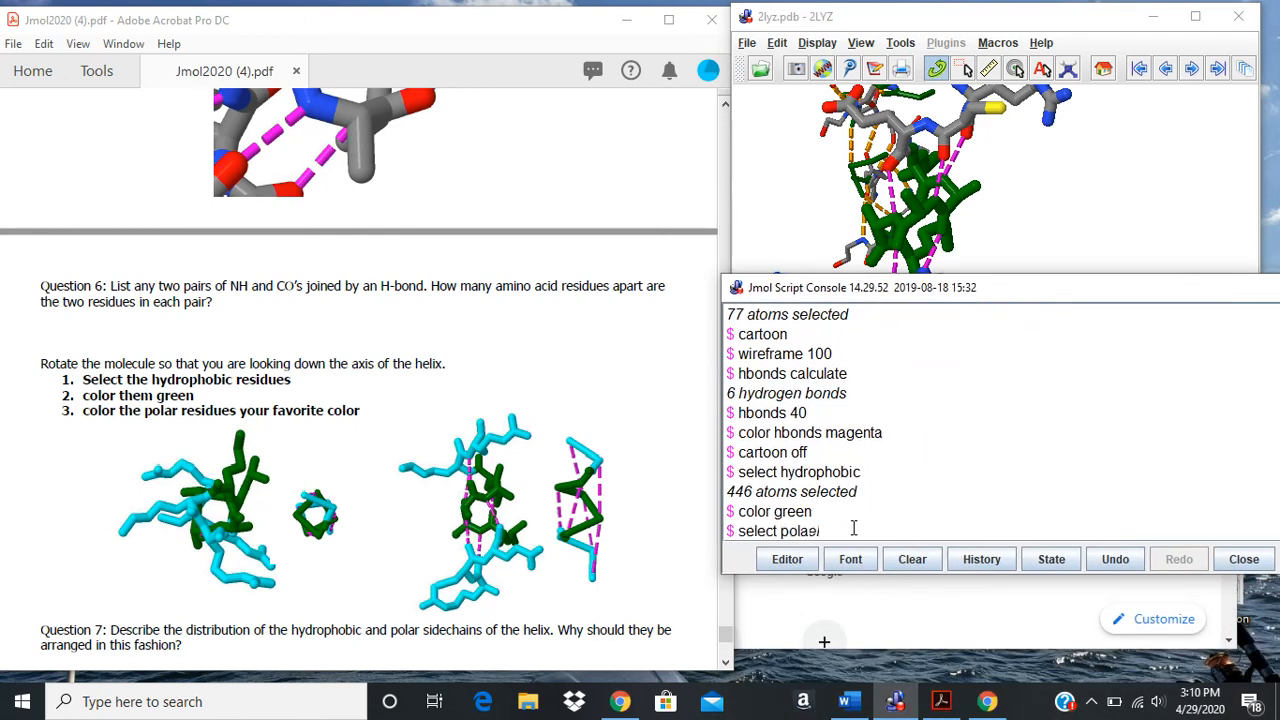
{"action": "key", "text": "Return"}
{"action": "type", "text": "color cyan"}
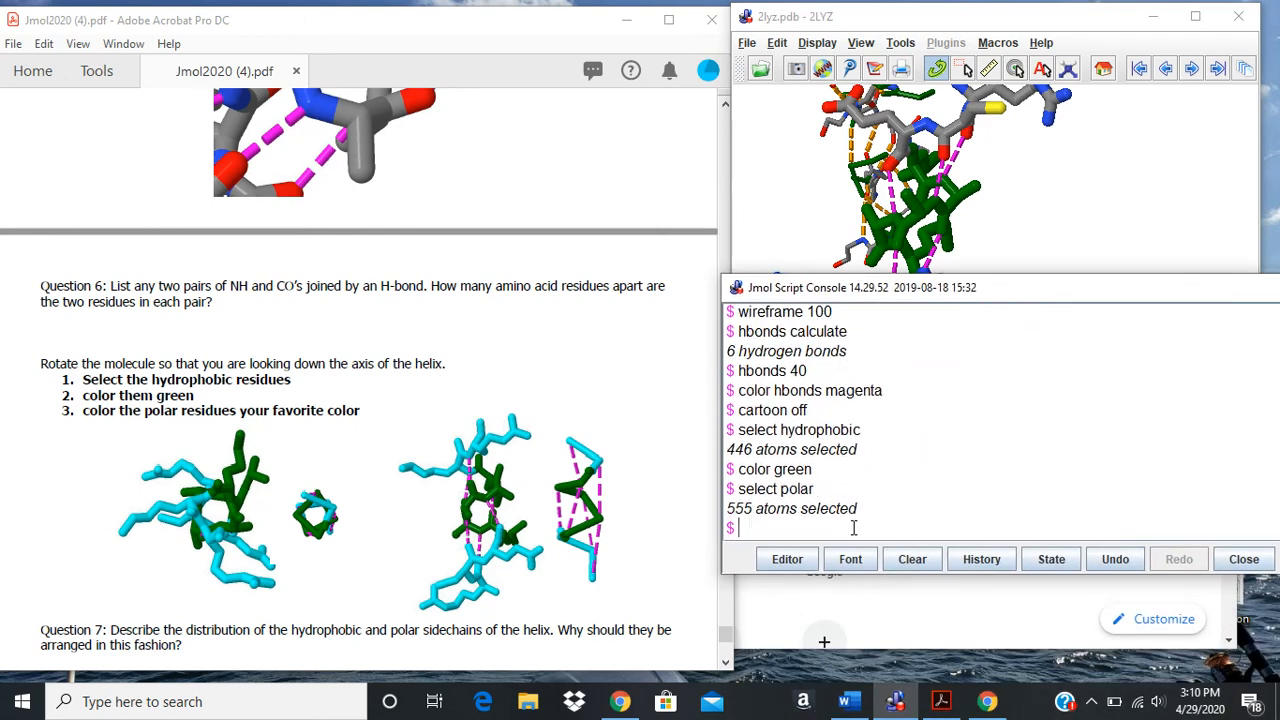
{"action": "key", "text": "Return"}
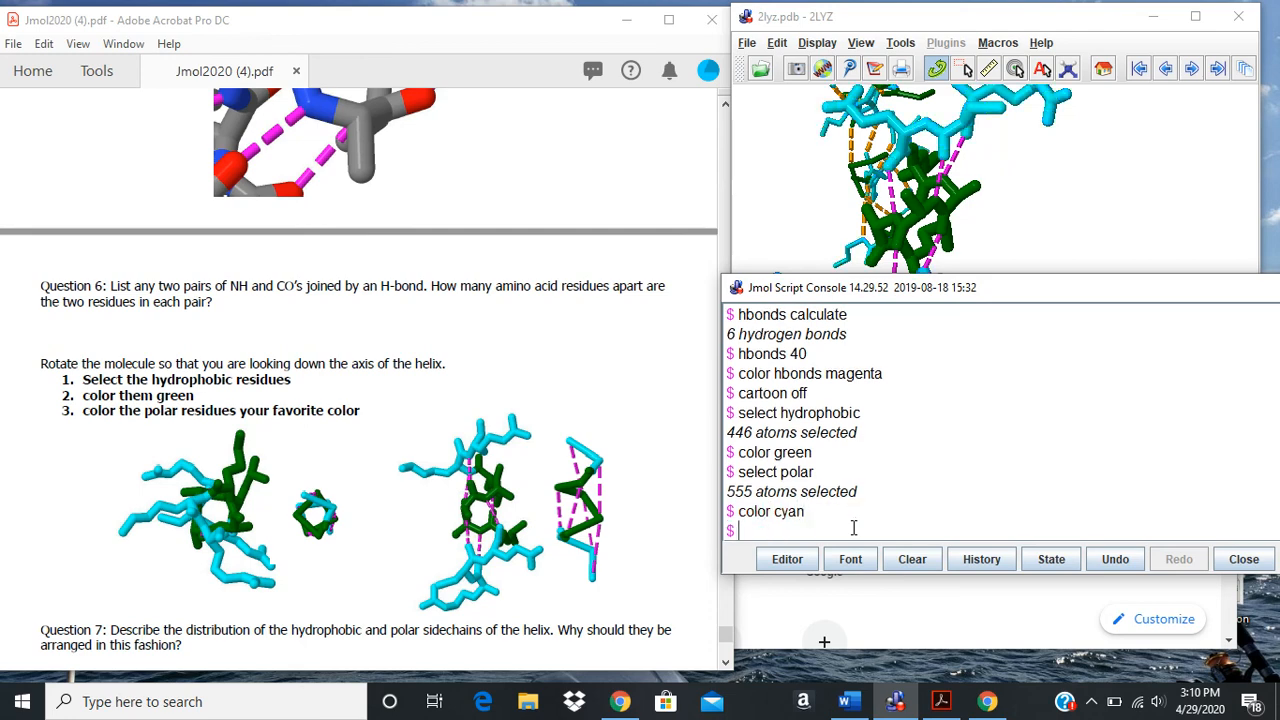
Examine how the hydrophobic and polar side chains are distributed around the helix, comparing the model with the worksheet's images
{"action": "mouse_move", "coordinate": [866, 180]}
{"action": "left_mouse_down"}
{"action": "mouse_move", "coordinate": [890, 188]}
{"action": "mouse_move", "coordinate": [846, 172]}
{"action": "mouse_move", "coordinate": [860, 190]}
{"action": "mouse_move", "coordinate": [840, 215]}
{"action": "mouse_move", "coordinate": [923, 186]}
{"action": "mouse_move", "coordinate": [868, 163]}
{"action": "left_mouse_up"}
{"action": "scroll", "coordinate": [868, 163], "scroll_direction": "down", "scroll_amount": 3}
{"action": "left_click_drag", "start_coordinate": [1023, 190], "coordinate": [951, 166]}
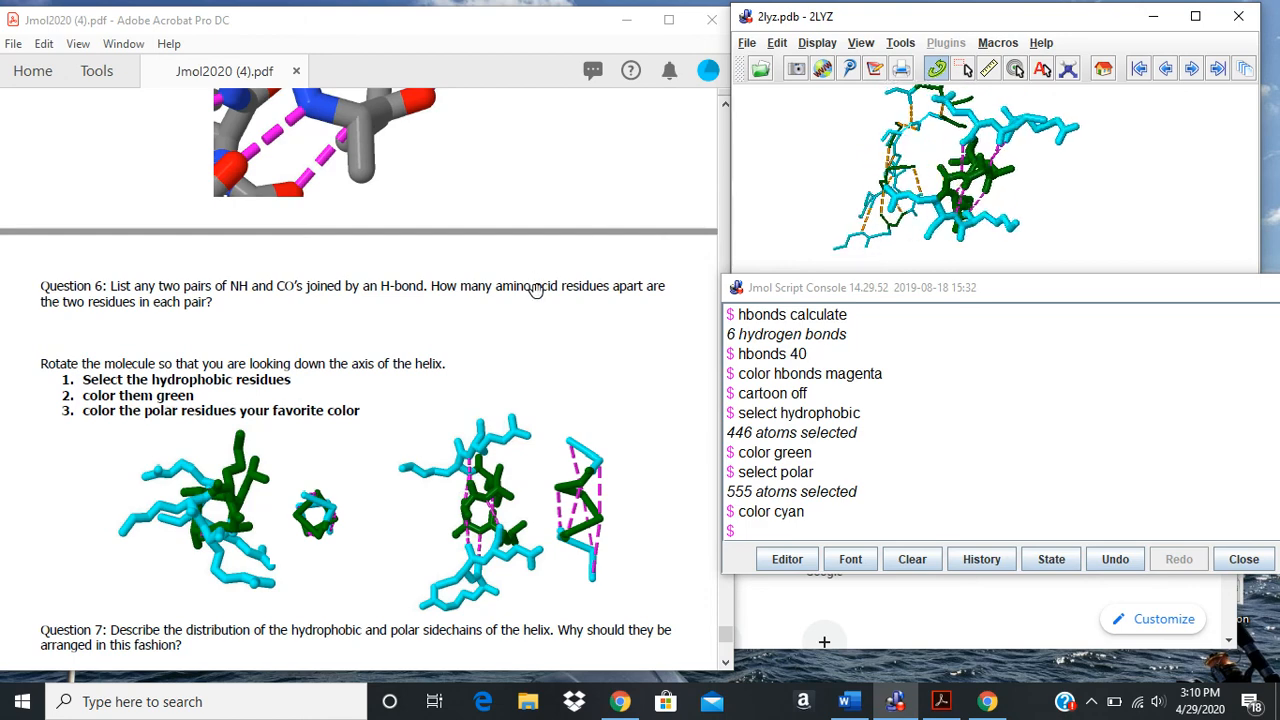
{"action": "scroll", "coordinate": [514, 325], "scroll_direction": "down", "scroll_amount": 2}
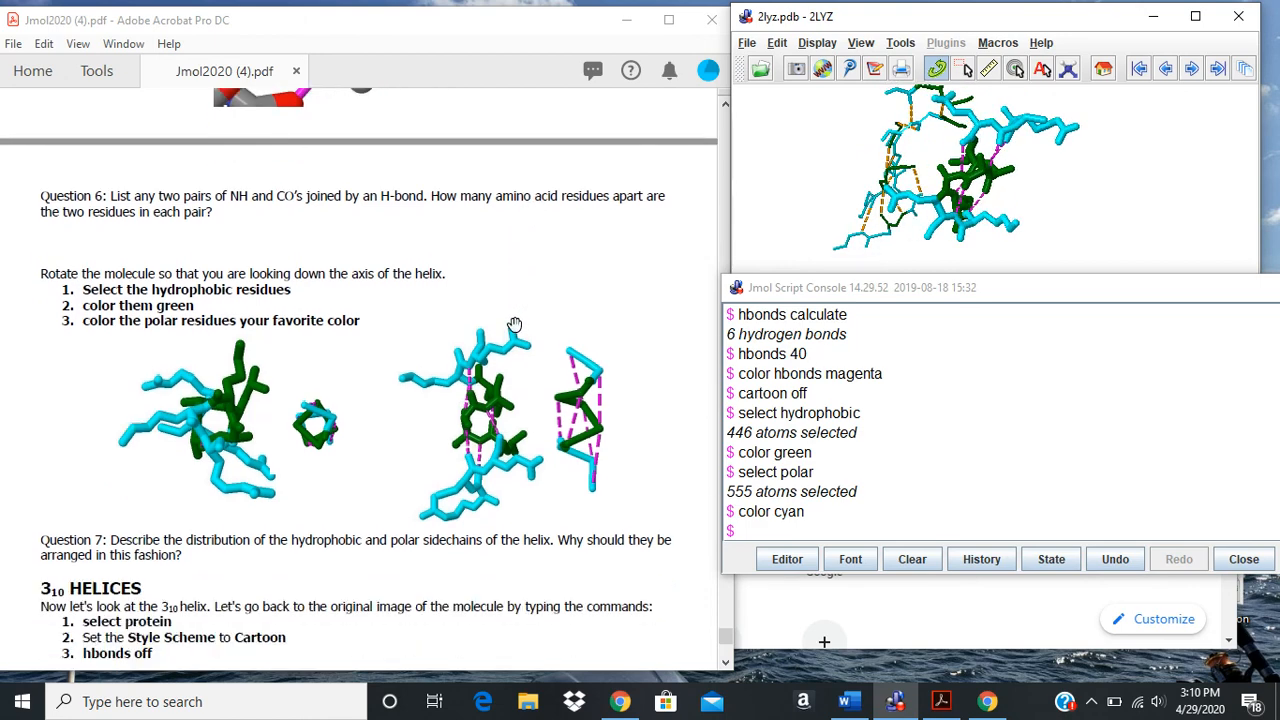
{"action": "scroll", "coordinate": [464, 250], "scroll_direction": "up", "scroll_amount": 2}
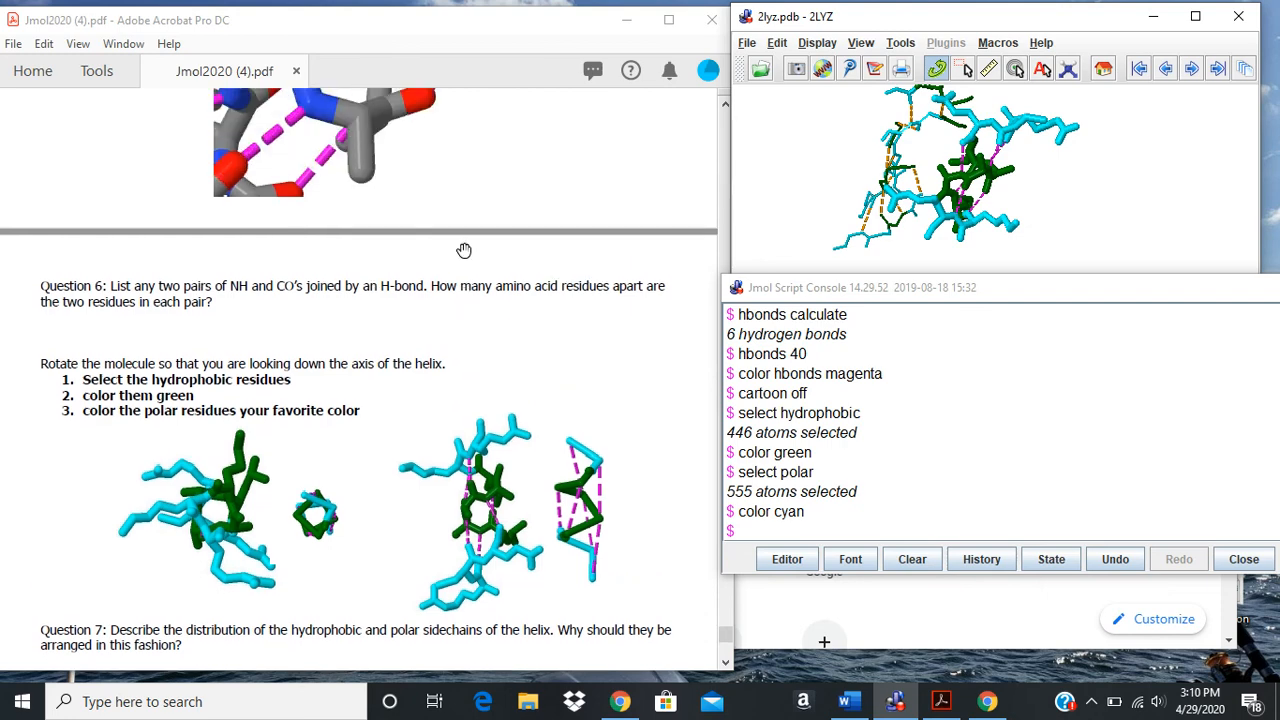
Finish viewing the helix's side chains for Question 7, go to the worksheet's 3₁₀ helices section and select the whole protein
{"action": "scroll", "coordinate": [510, 408], "scroll_direction": "down", "scroll_amount": 2}
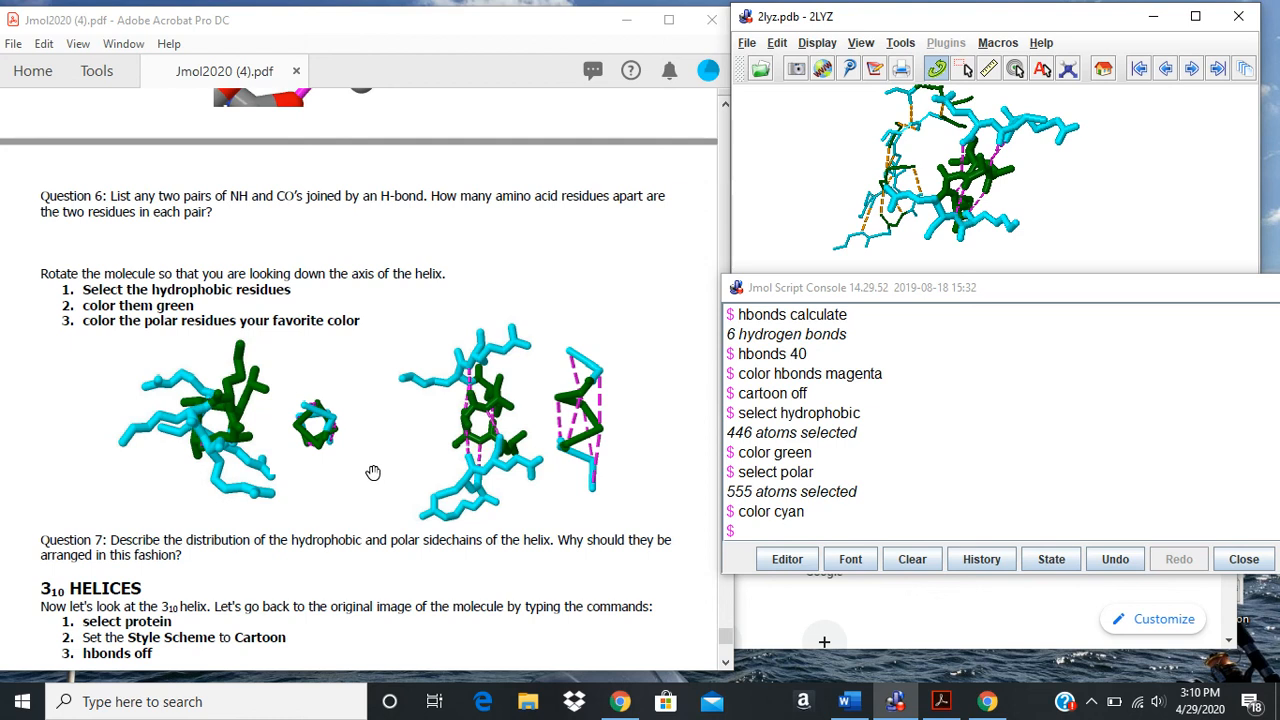
{"action": "left_click_drag", "start_coordinate": [932, 202], "coordinate": [955, 237]}
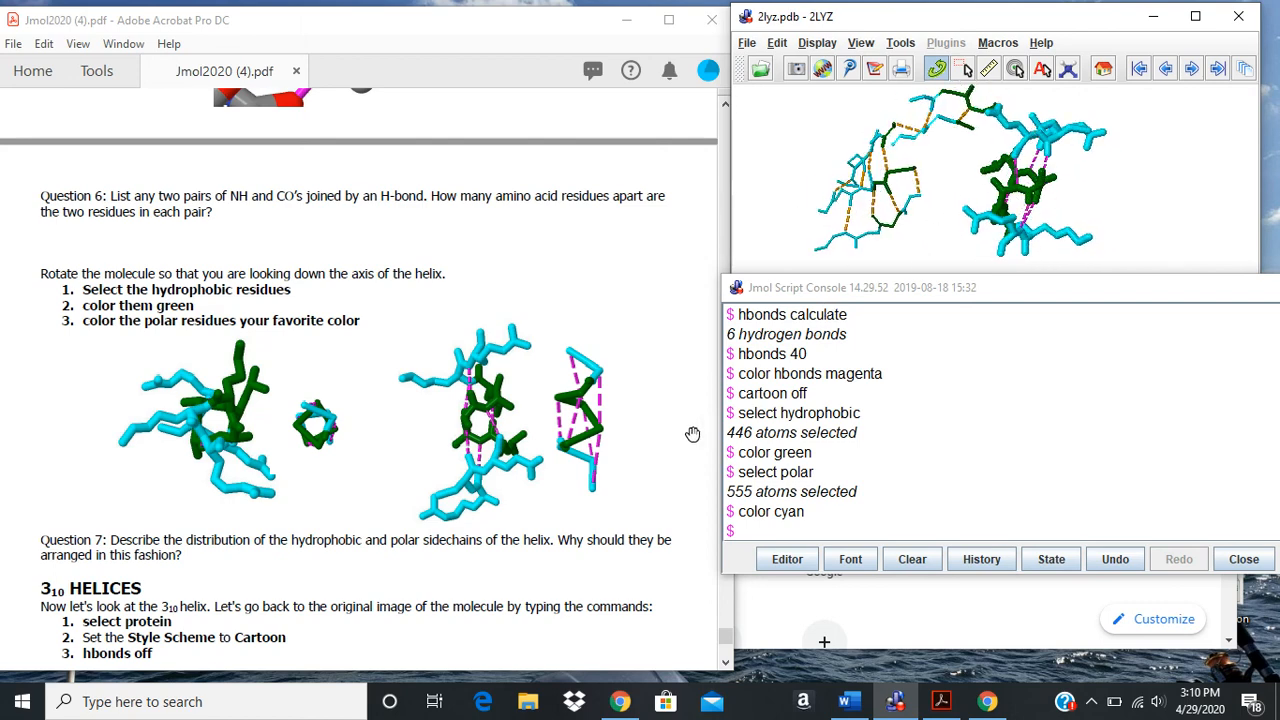
{"action": "scroll", "coordinate": [692, 481], "scroll_direction": "down", "scroll_amount": 1}
{"action": "scroll", "coordinate": [692, 481], "scroll_direction": "down", "scroll_amount": 4}
{"action": "scroll", "coordinate": [394, 431], "scroll_direction": "down", "scroll_amount": 1}
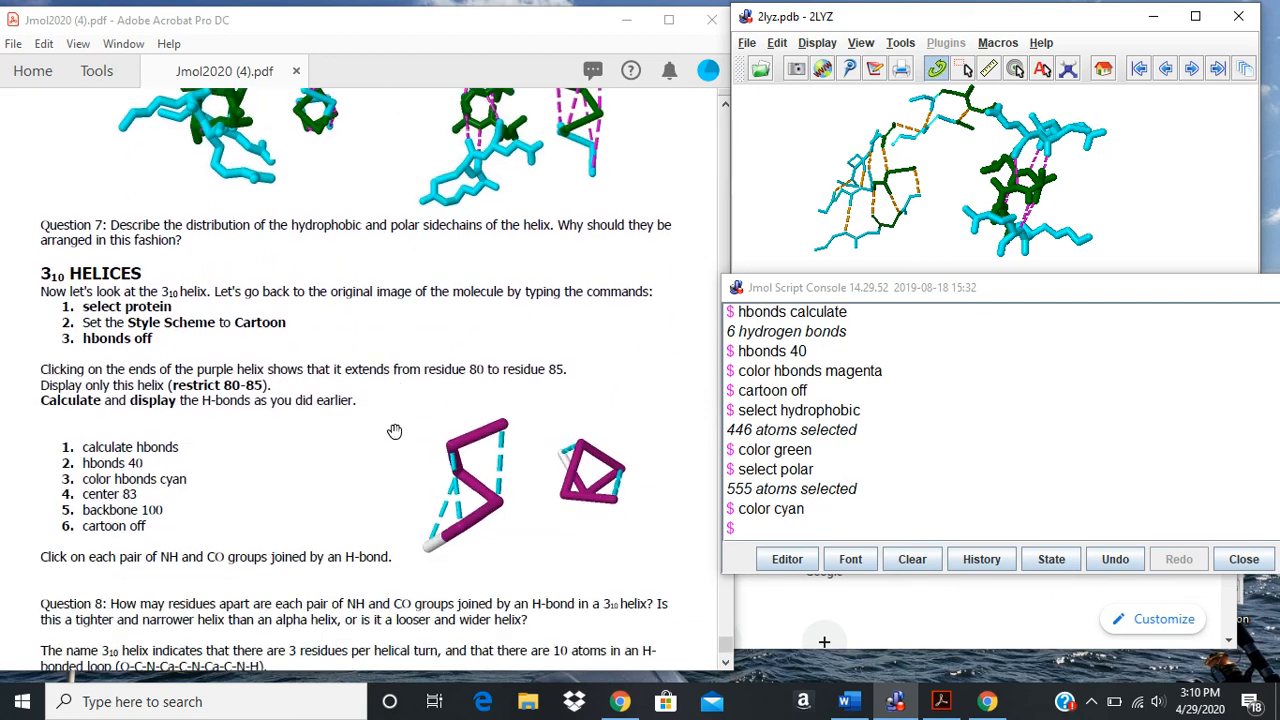
{"action": "left_click", "coordinate": [785, 525]}
{"action": "type", "text": "select protein"}
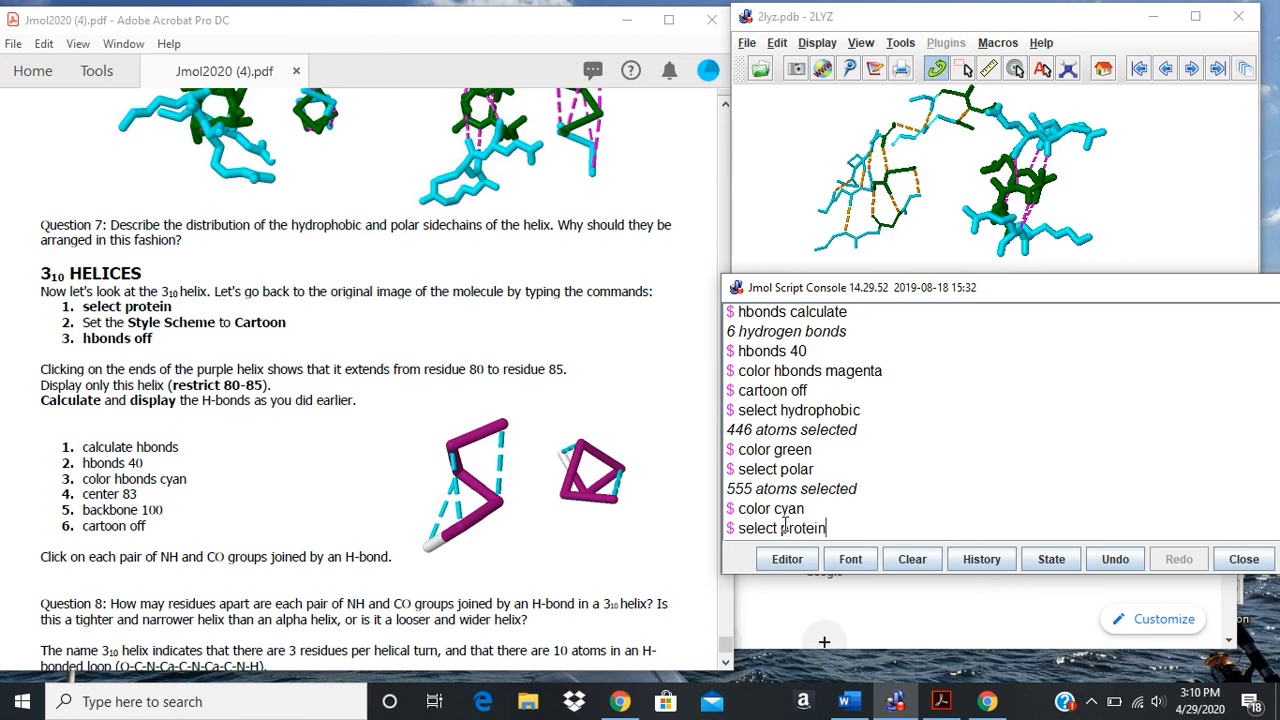
{"action": "key", "text": "Return"}
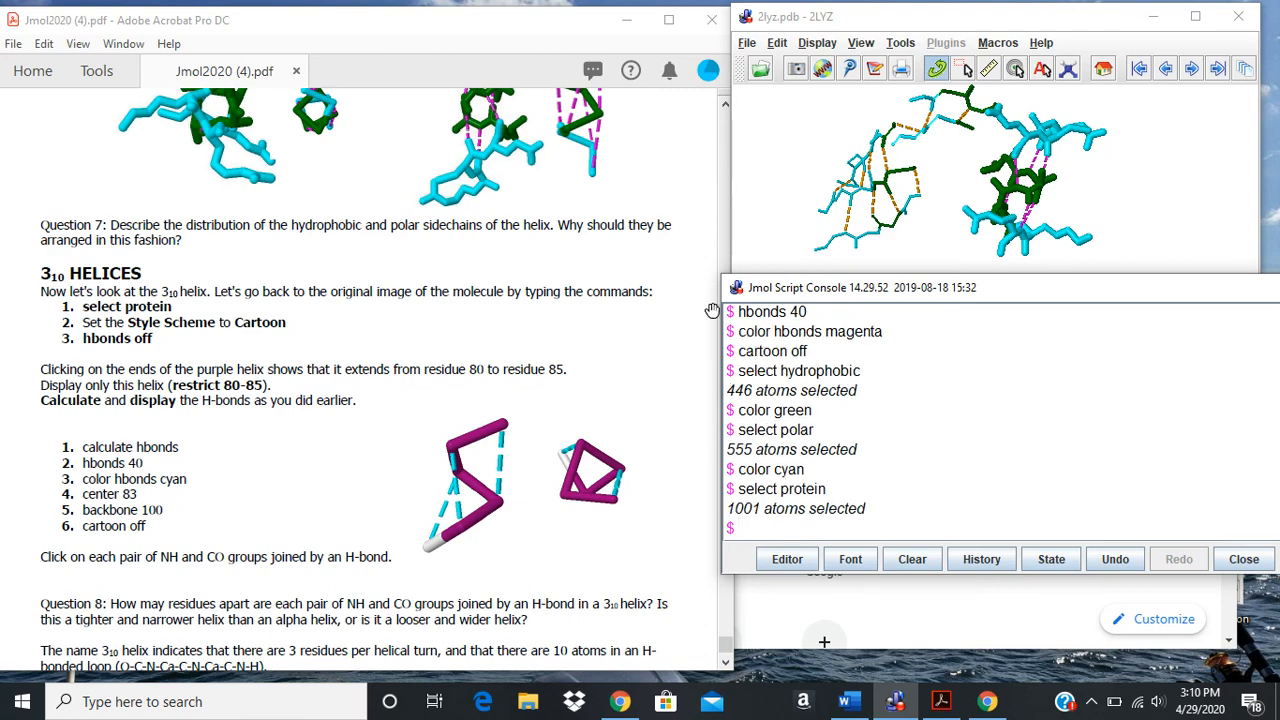
Set the selected protein's style scheme to Cartoon and turn the hydrogen bonds off
{"action": "right_click", "coordinate": [790, 167]}
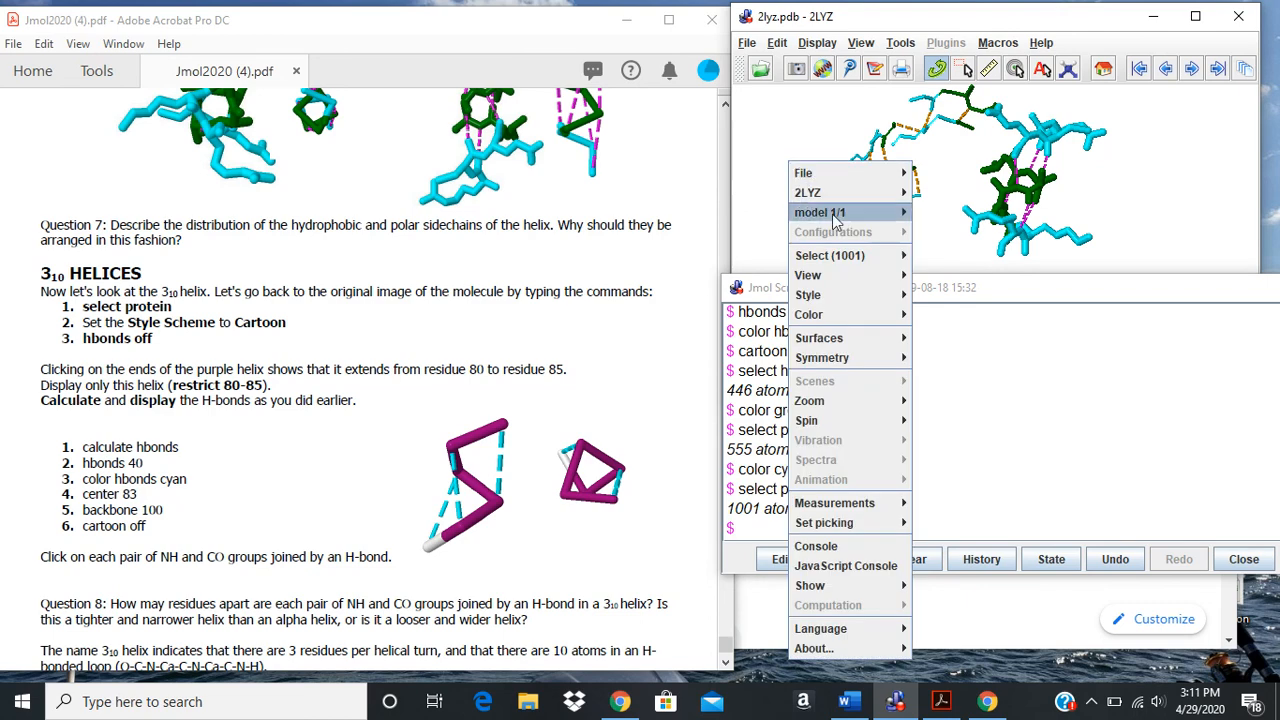
{"action": "mouse_move", "coordinate": [877, 338]}
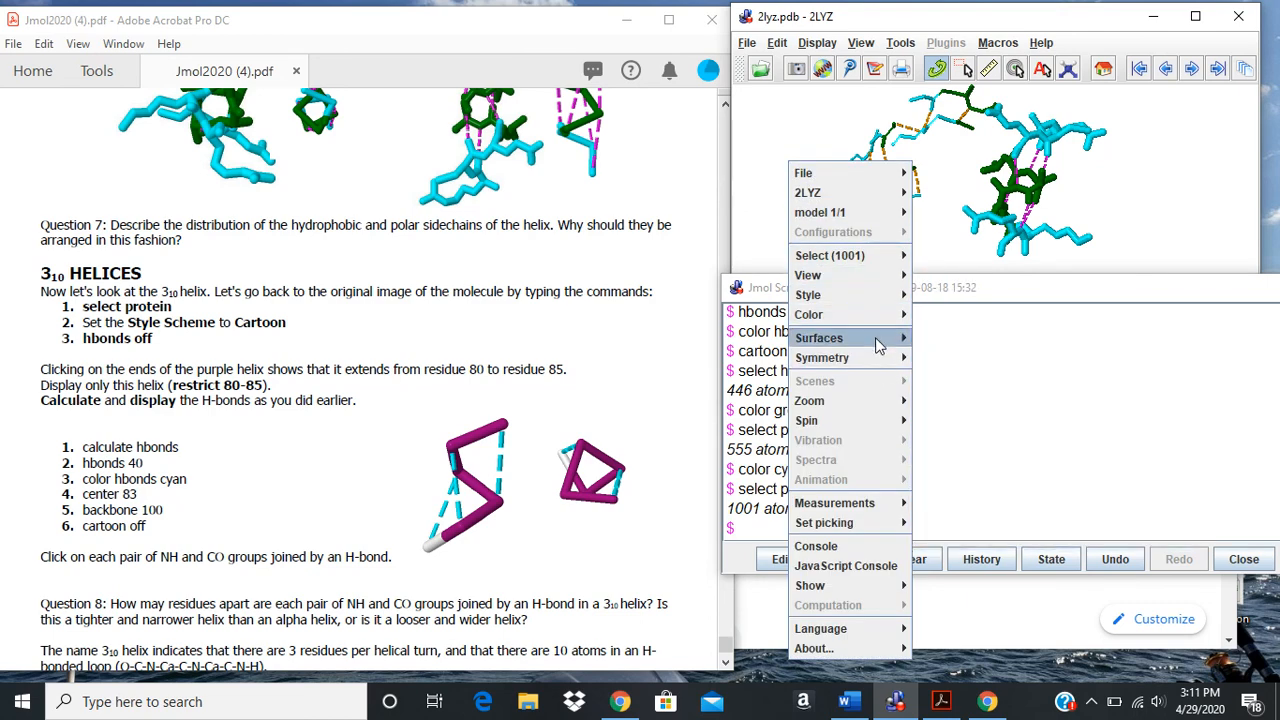
{"action": "mouse_move", "coordinate": [878, 297]}
{"action": "mouse_move", "coordinate": [949, 305]}
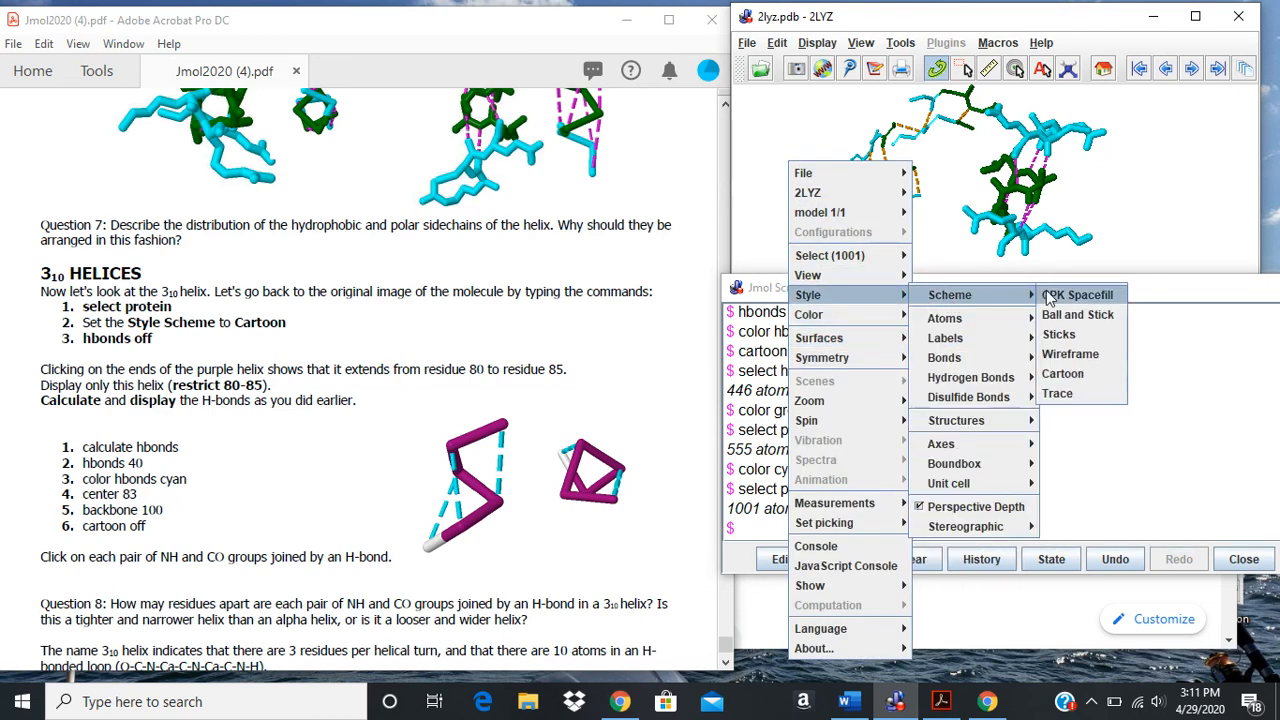
{"action": "left_click", "coordinate": [1062, 374]}
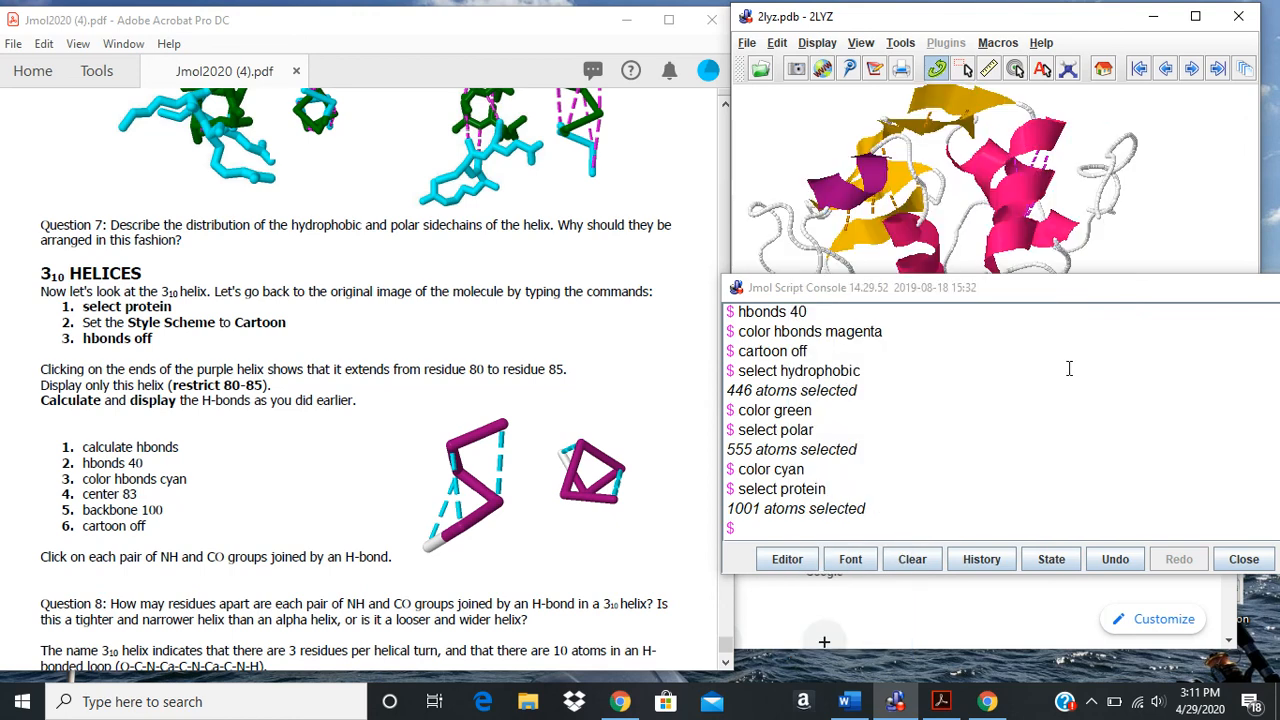
{"action": "type", "text": "hbonds off"}
{"action": "key", "text": "Return"}
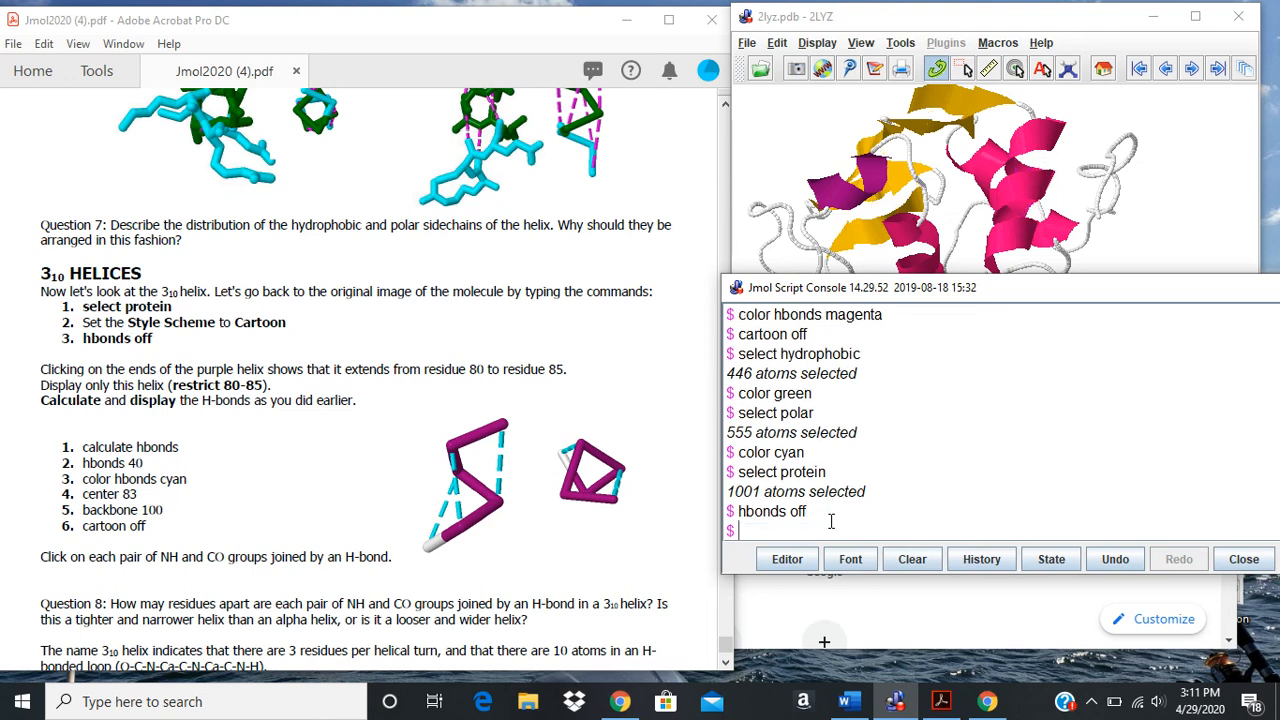
Restrict the display to residues 80-85 and calculate the hydrogen bonds of this helix
{"action": "type", "text": "restrict 80-85"}
{"action": "key", "text": "Return"}
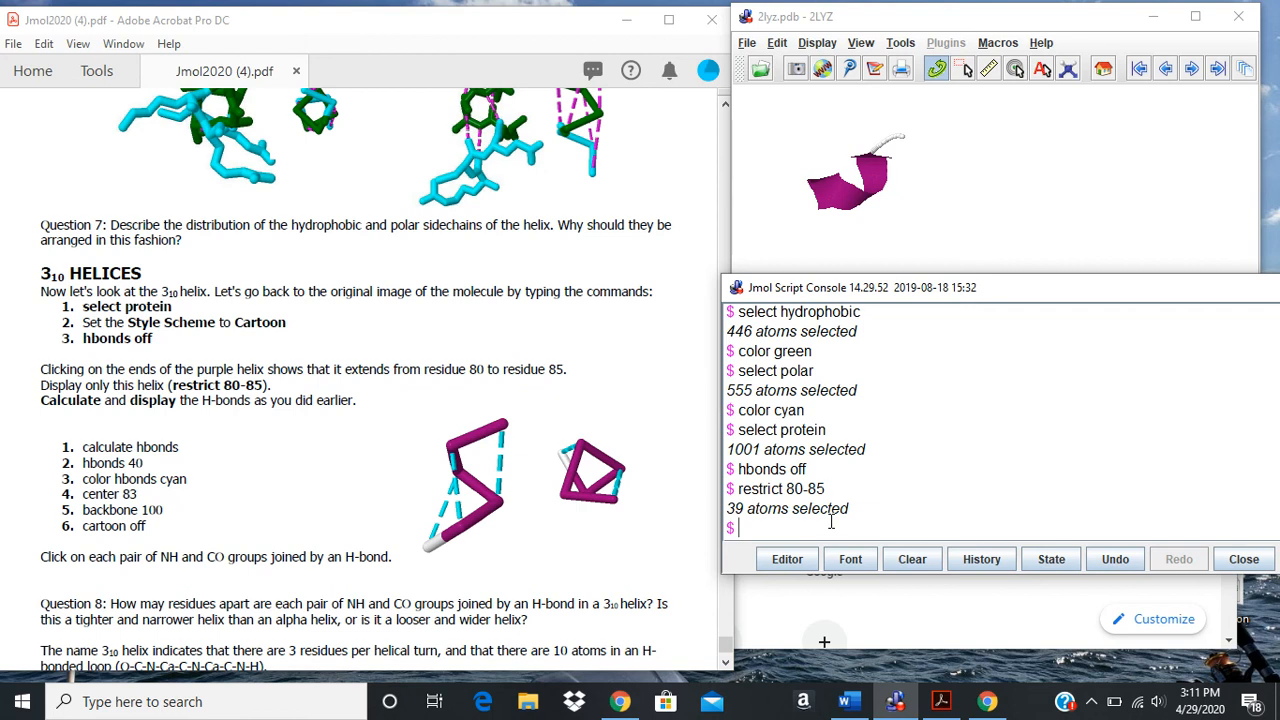
{"action": "type", "text": "calcula"}
{"action": "key", "text": "BackSpace"}
{"action": "key", "text": "BackSpace"}
{"action": "key", "text": "BackSpace"}
{"action": "type", "text": "late hbonds"}
{"action": "key", "text": "Return"}
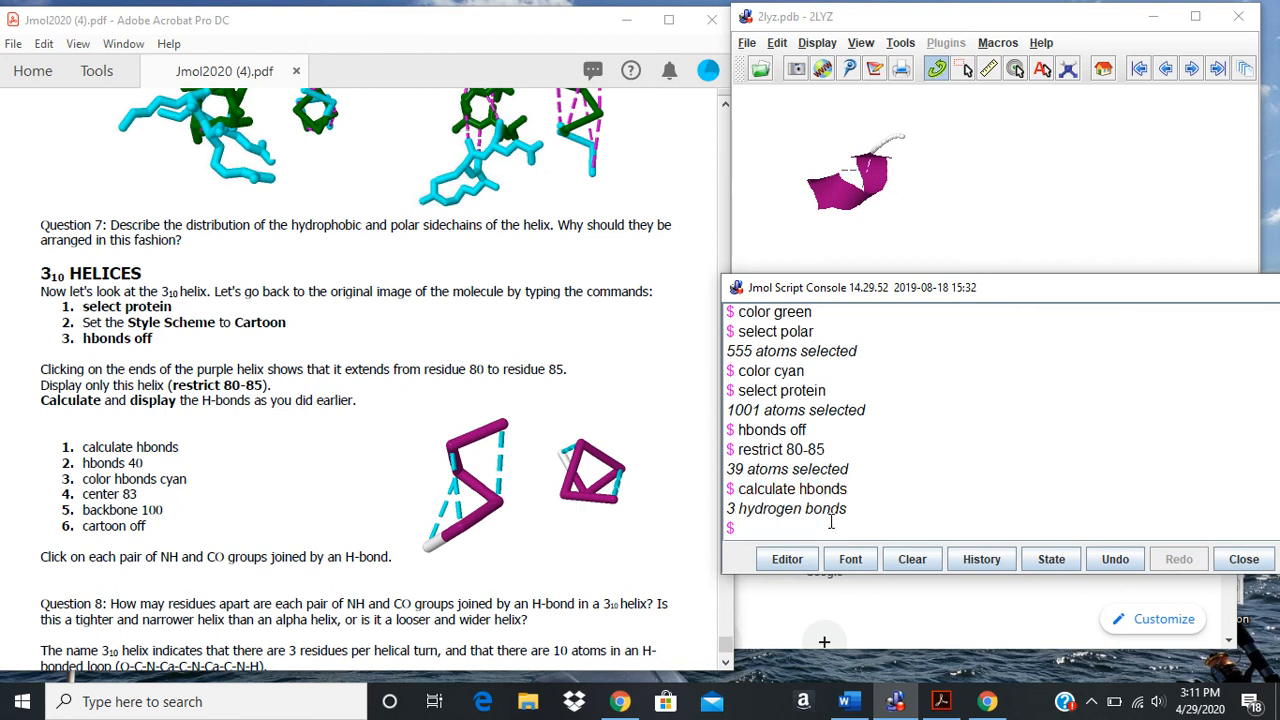
Set the hydrogen bonds' thickness to 40 and color them cyan
{"action": "type", "text": "hbonds 40"}
{"action": "key", "text": "Return"}
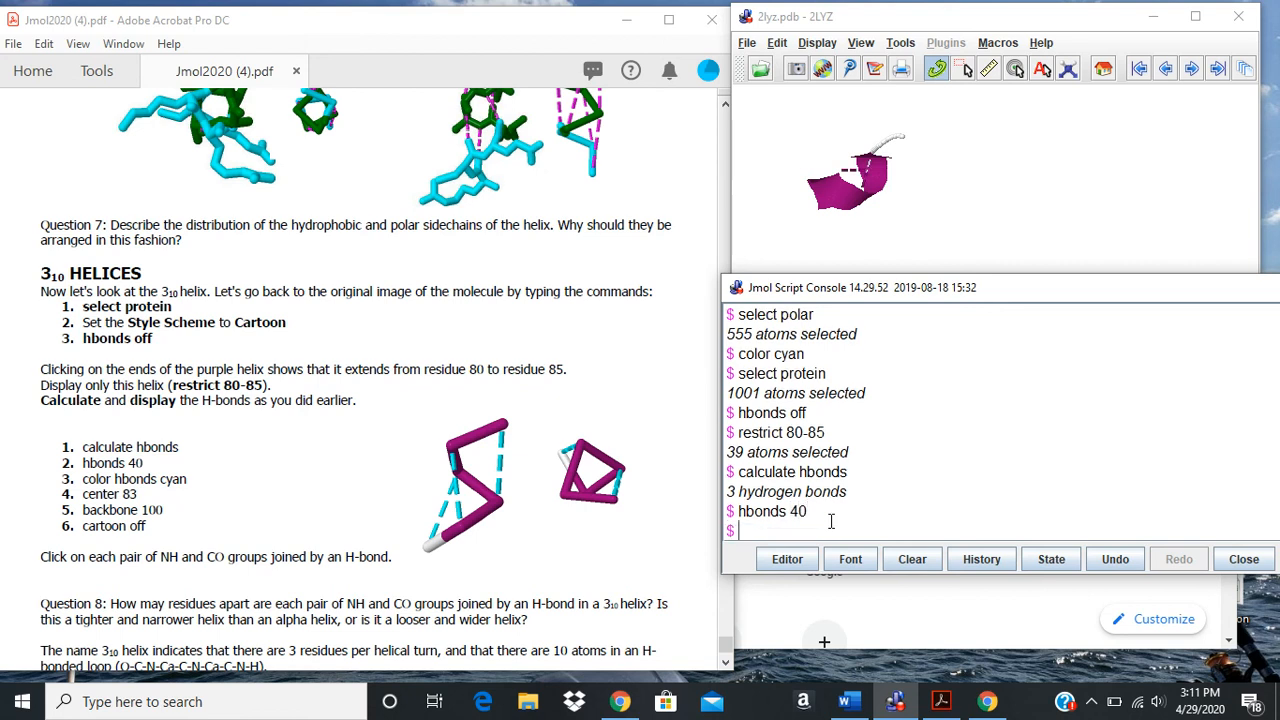
{"action": "type", "text": "color hbonds cyan"}
{"action": "key", "text": "Return"}
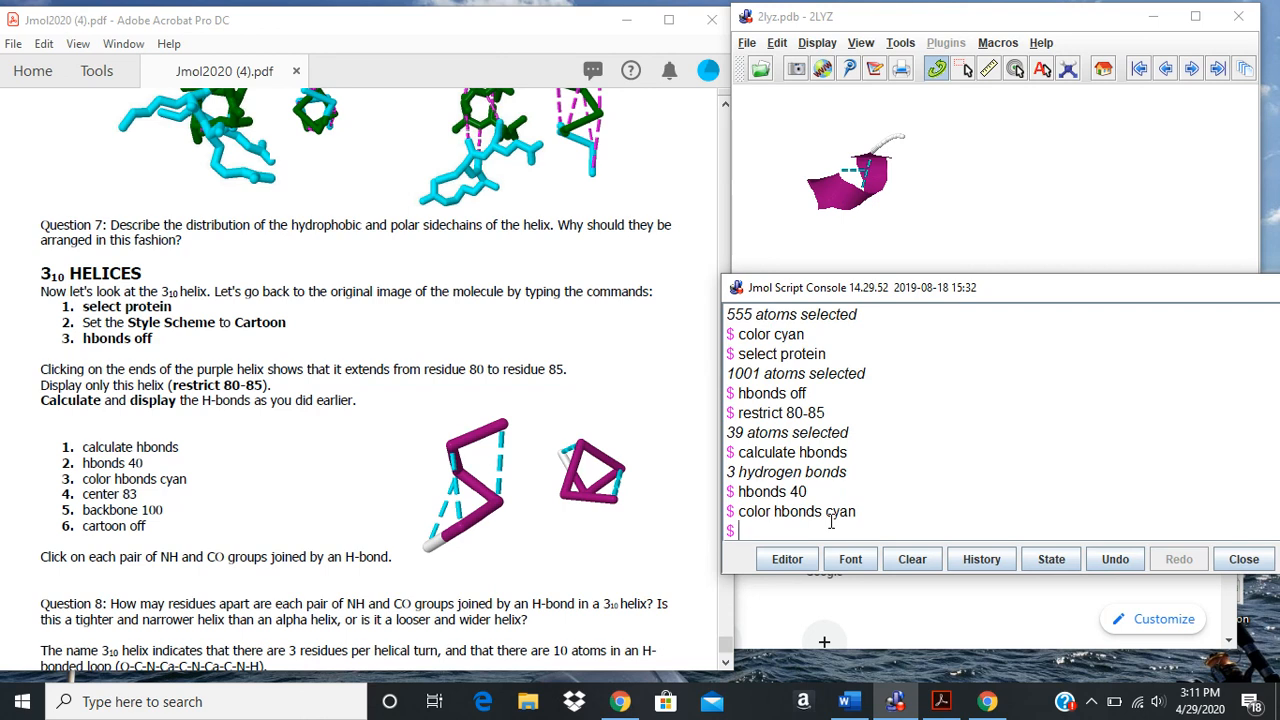
Center the model on residue 83 and replace the helix's cartoon with a backbone of thickness 100
{"action": "type", "text": "center 83"}
{"action": "key", "text": "Return"}
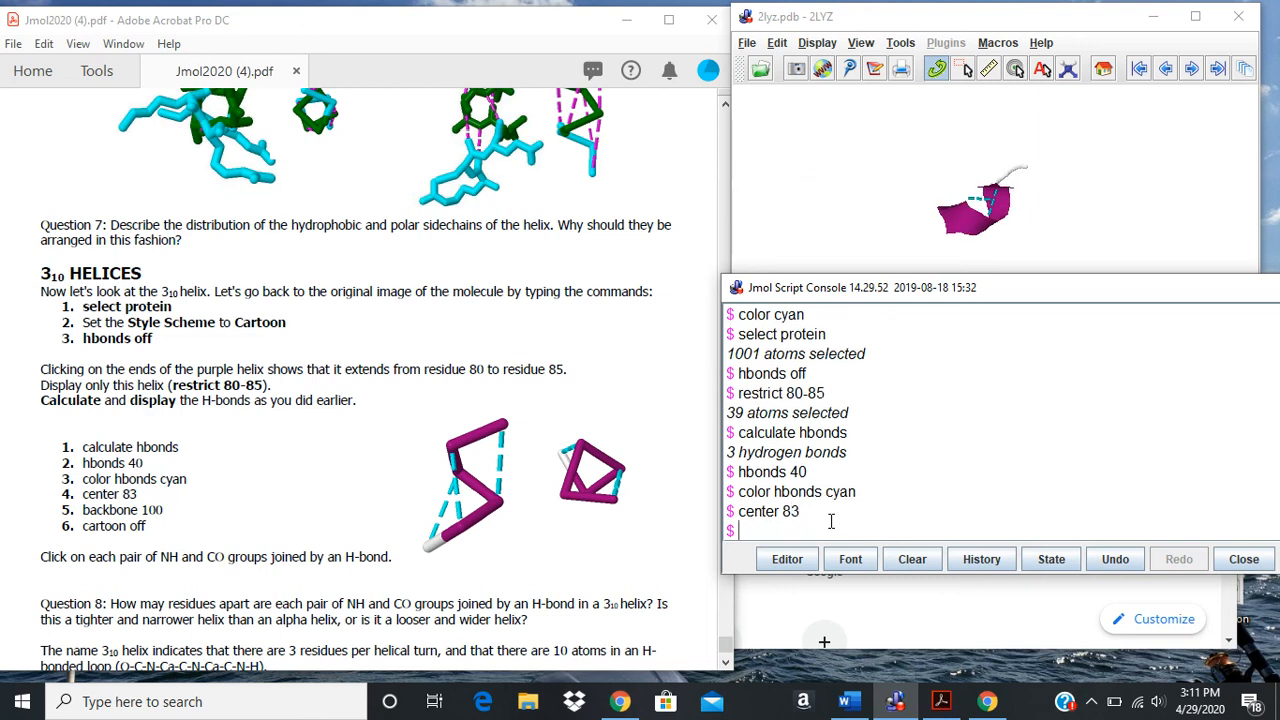
{"action": "type", "text": "backbone 100"}
{"action": "key", "text": "Return"}
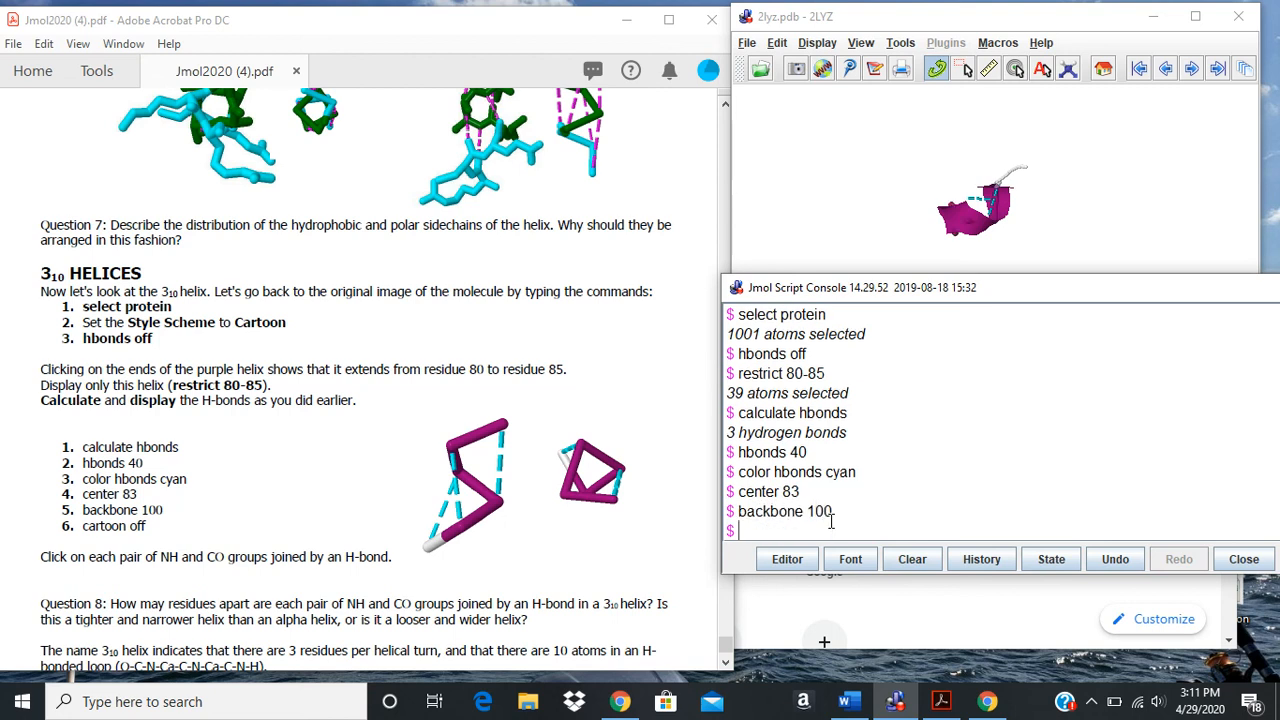
{"action": "type", "text": "cartoon off"}
{"action": "key", "text": "Return"}
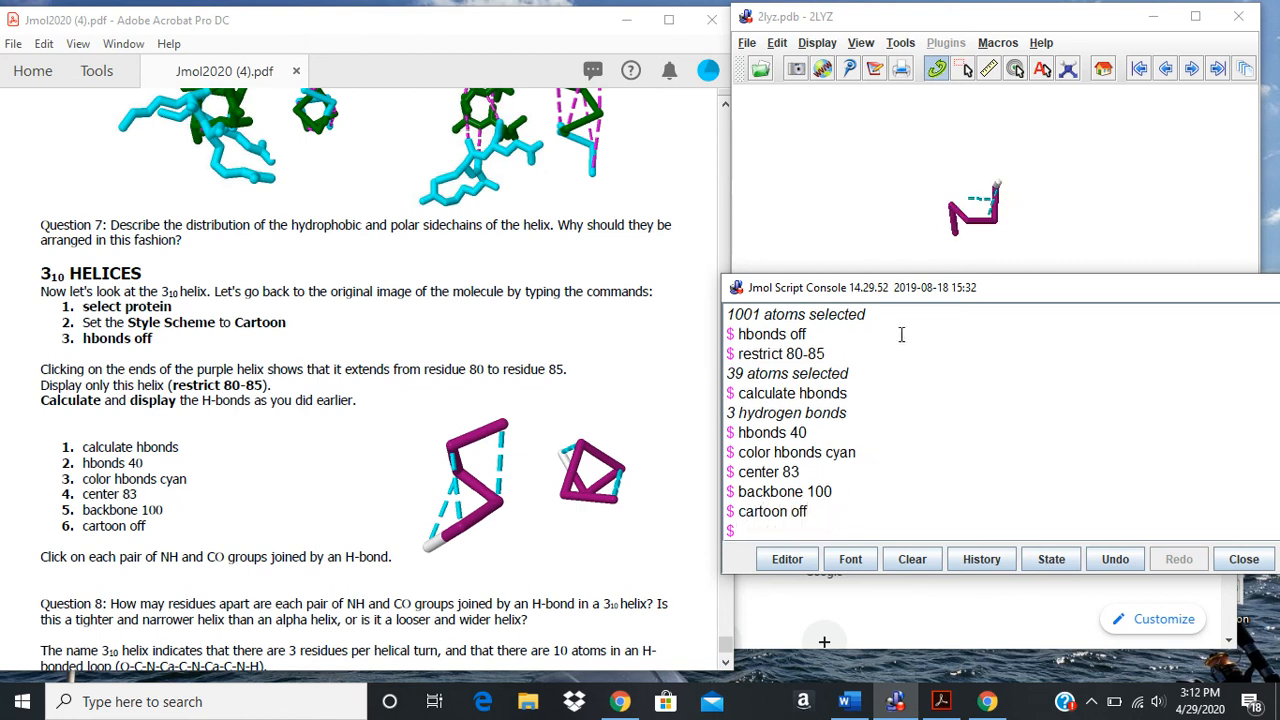
Enlarge and rotate the 3₁₀ helix, and attach its hydrogen bonds to the backbone with "set hbonds backbone"
{"action": "mouse_move", "coordinate": [993, 228]}
{"action": "left_mouse_down"}
{"action": "mouse_move", "coordinate": [881, 222]}
{"action": "mouse_move", "coordinate": [862, 206]}
{"action": "left_mouse_up"}
{"action": "scroll", "coordinate": [967, 215], "scroll_direction": "up", "scroll_amount": 8}
{"action": "scroll", "coordinate": [967, 213], "scroll_direction": "up", "scroll_amount": 2}
{"action": "left_click_drag", "start_coordinate": [967, 213], "coordinate": [1023, 187]}
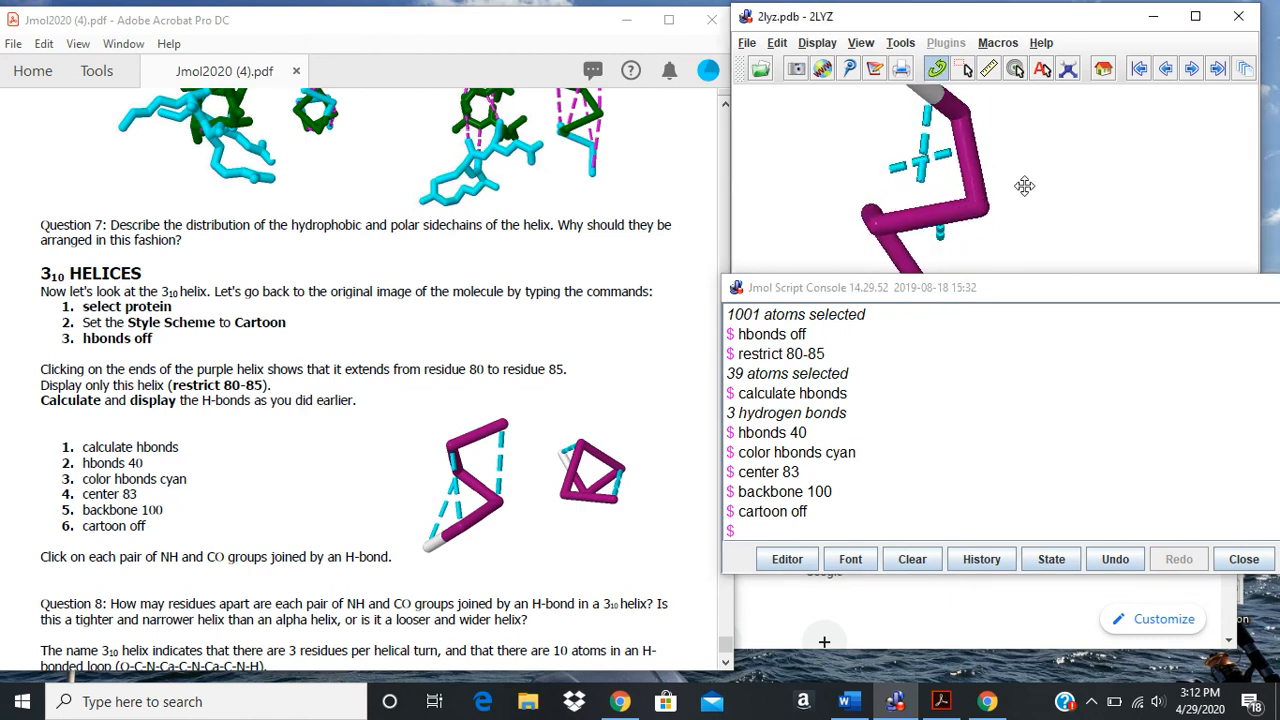
{"action": "left_click_drag", "start_coordinate": [928, 206], "coordinate": [970, 208]}
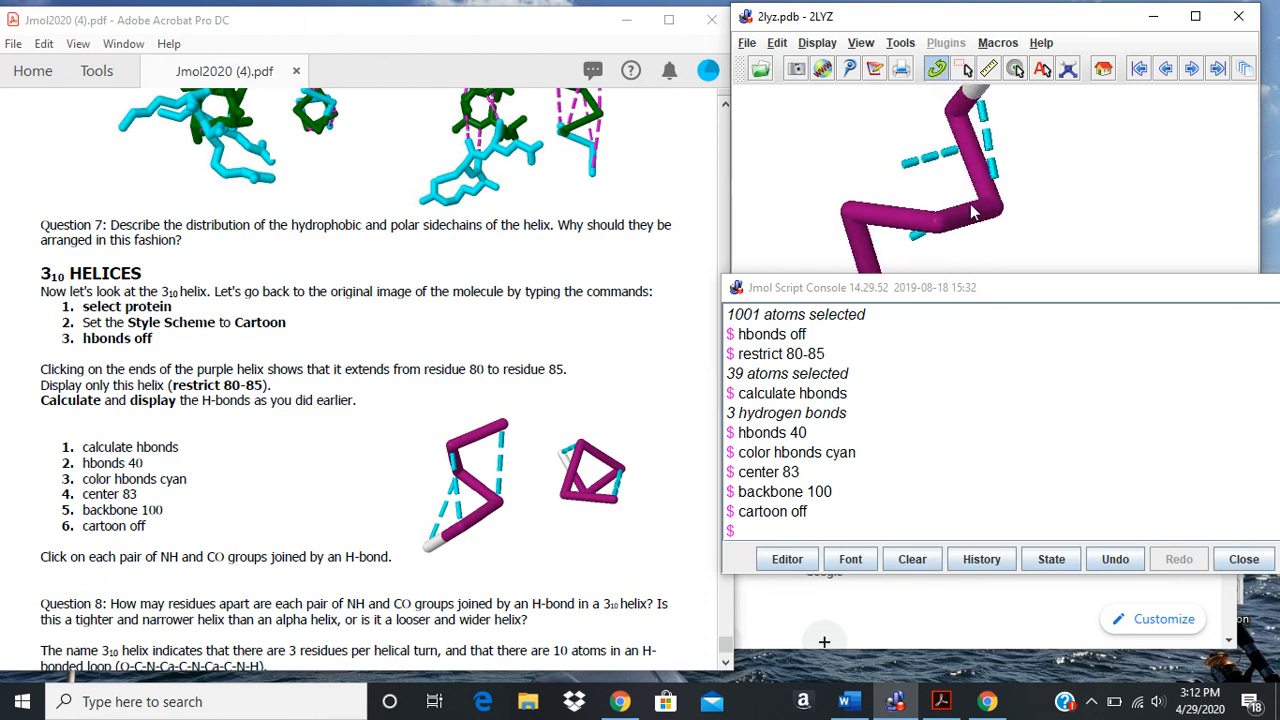
{"action": "left_click", "coordinate": [826, 525]}
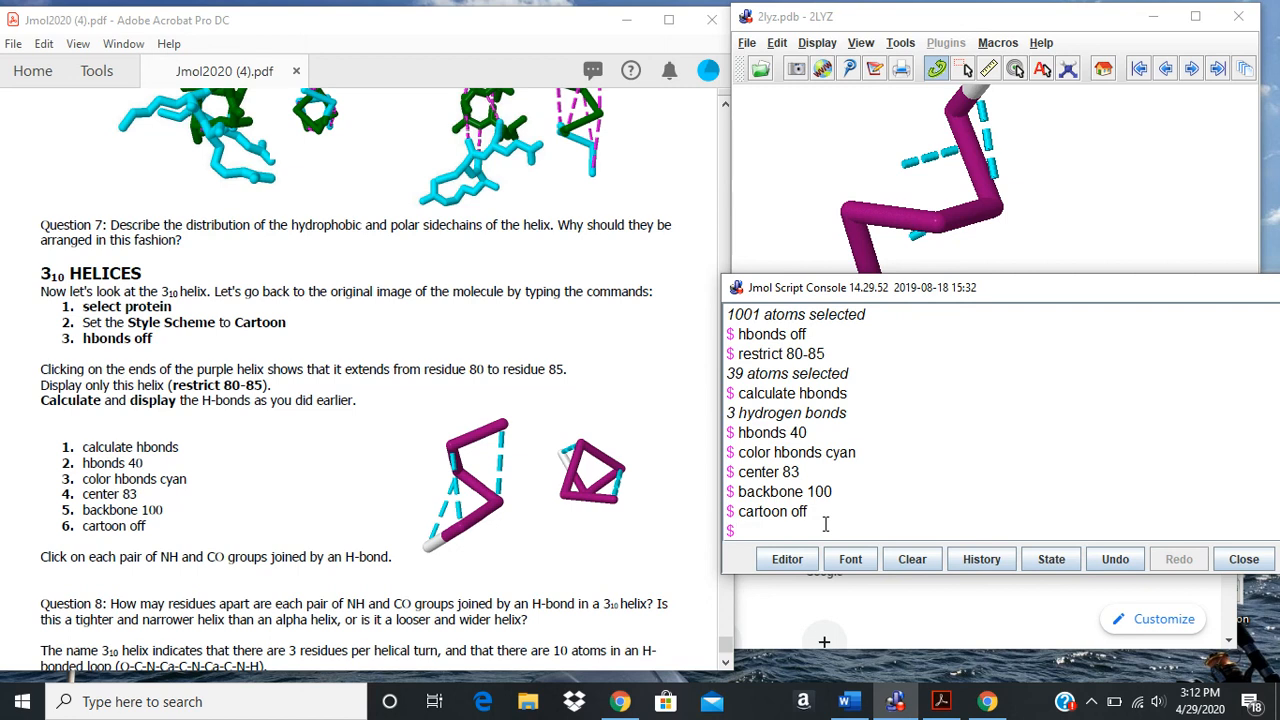
{"action": "type", "text": "set hbonds backbone"}
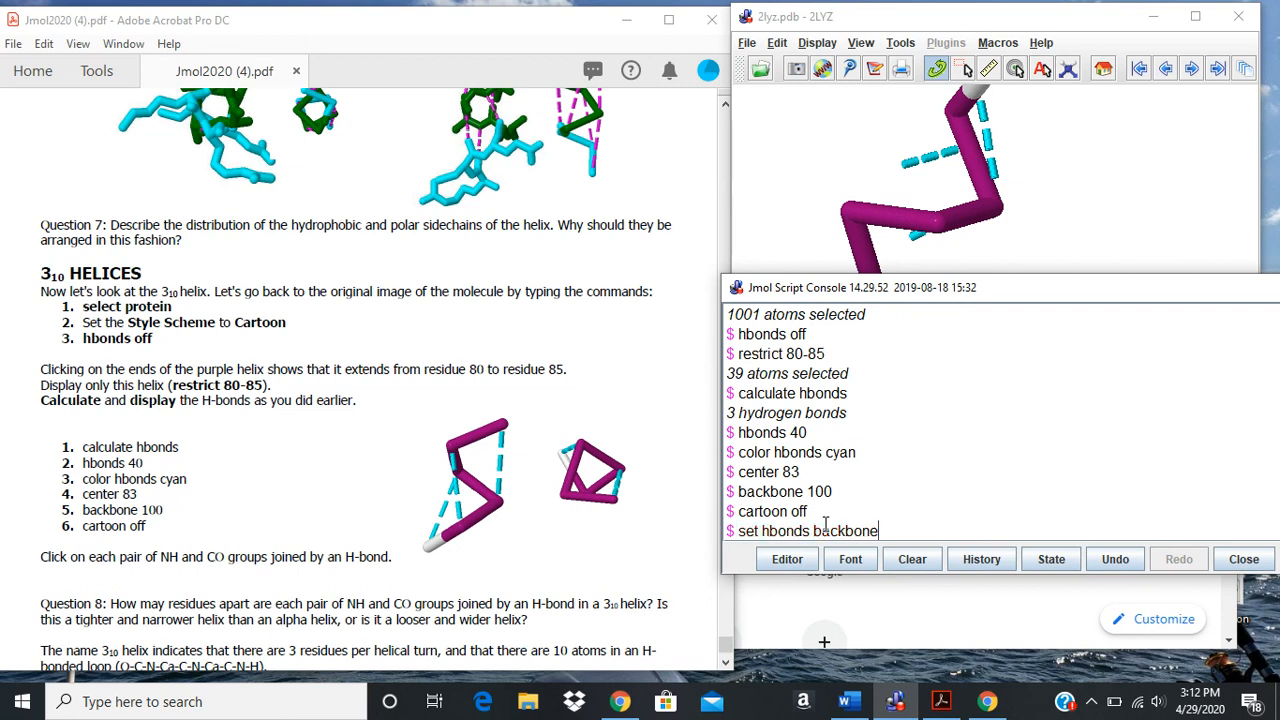
{"action": "key", "text": "Return"}
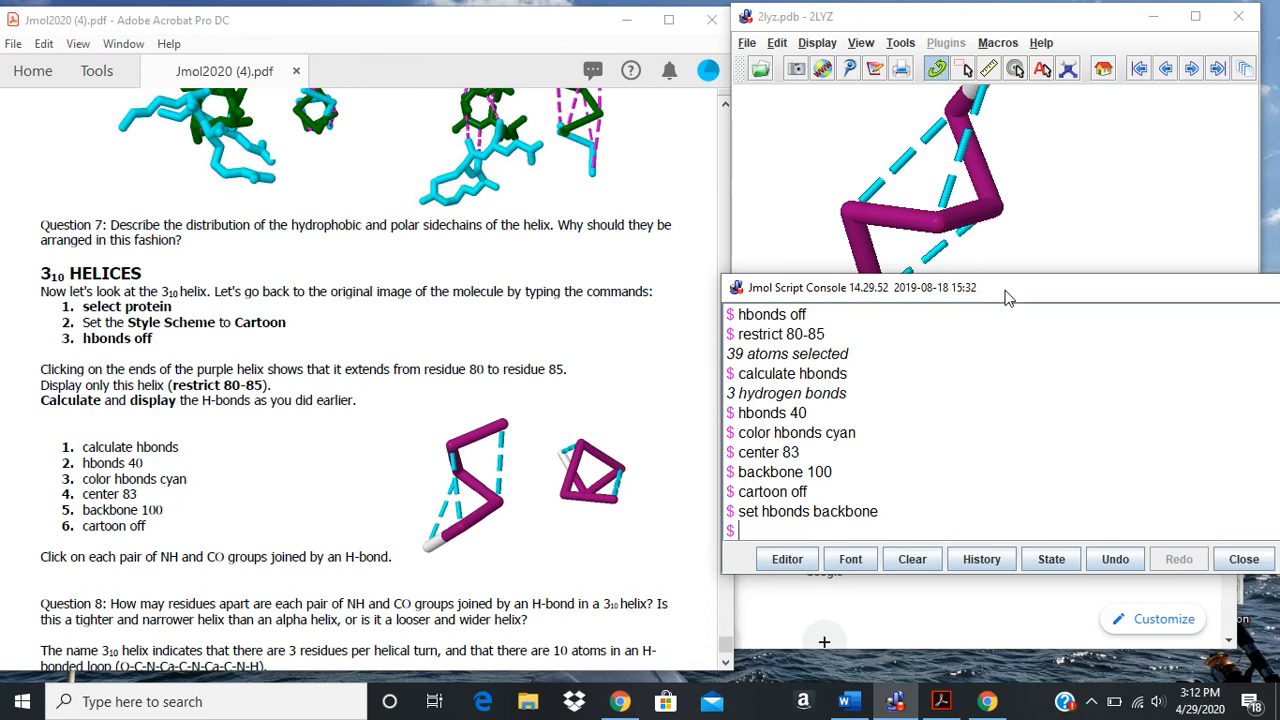
Move the console and model windows apart and compare the 3₁₀ helix, from the side and down its axis, with the worksheet's images for Question 8
{"action": "left_click_drag", "start_coordinate": [1010, 297], "coordinate": [1085, 520]}
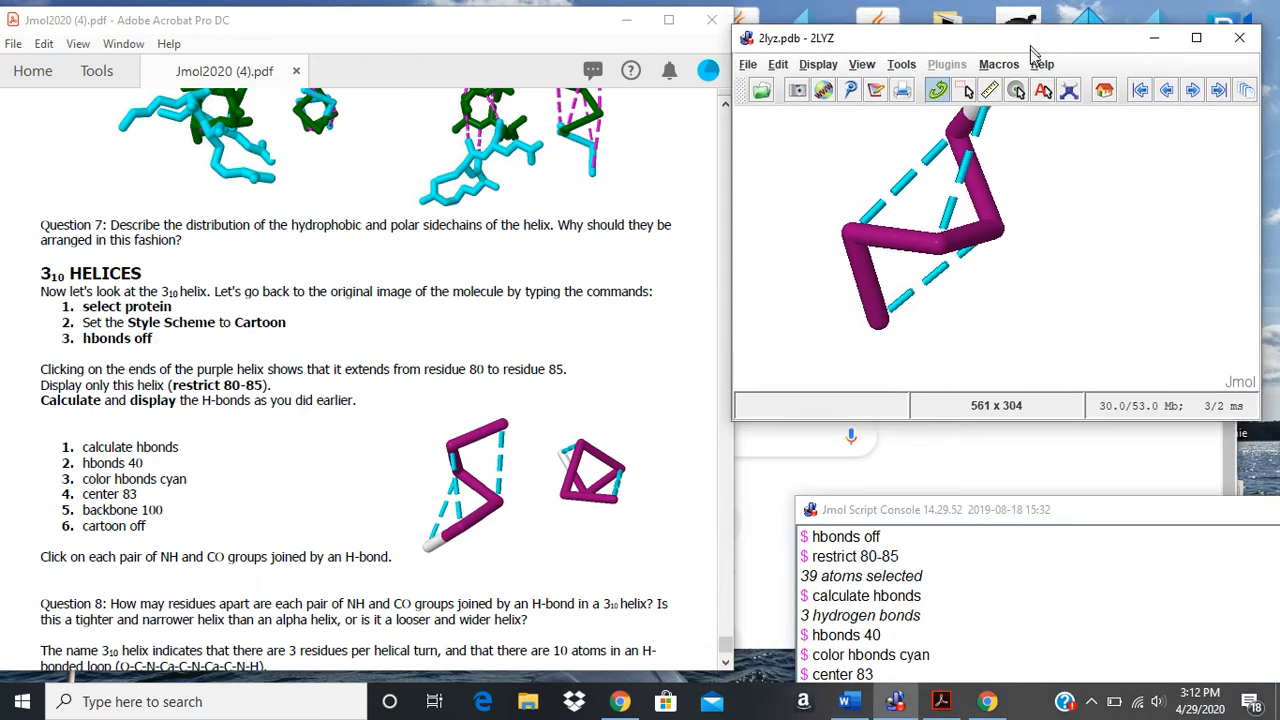
{"action": "left_click_drag", "start_coordinate": [1030, 22], "coordinate": [1027, 175]}
{"action": "left_click_drag", "start_coordinate": [1050, 344], "coordinate": [840, 430]}
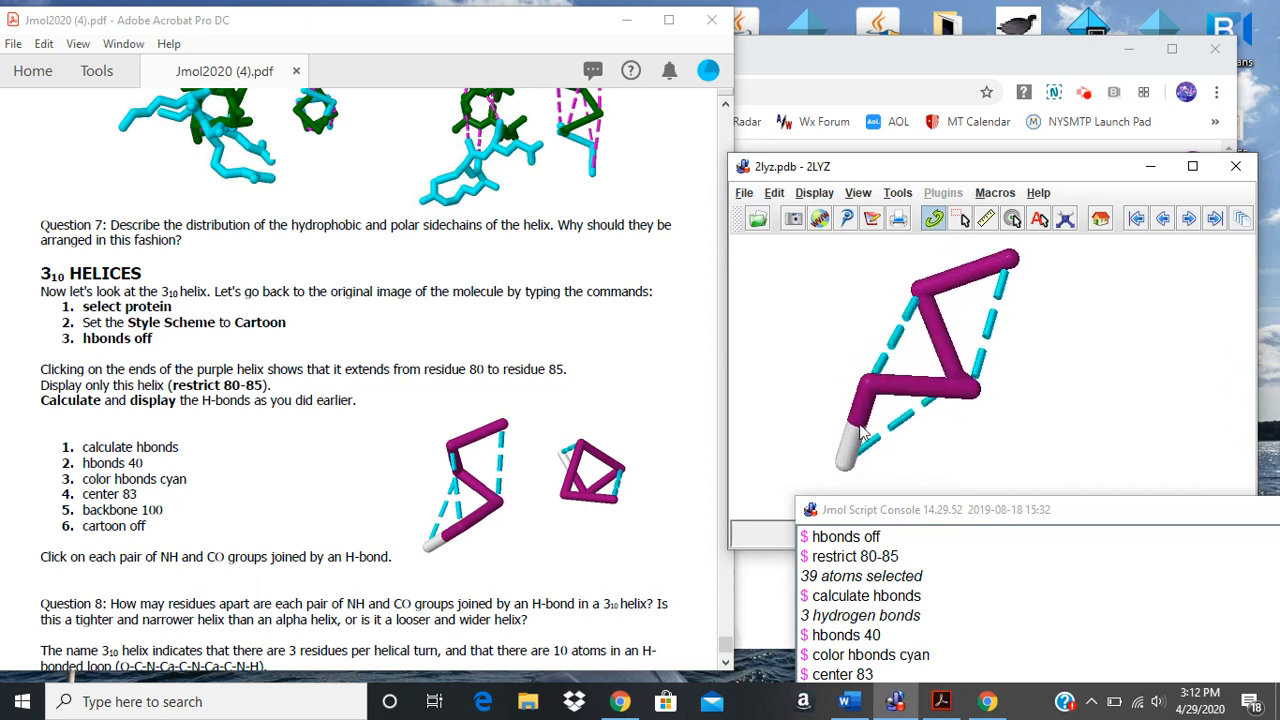
{"action": "left_click_drag", "start_coordinate": [972, 300], "coordinate": [864, 464]}
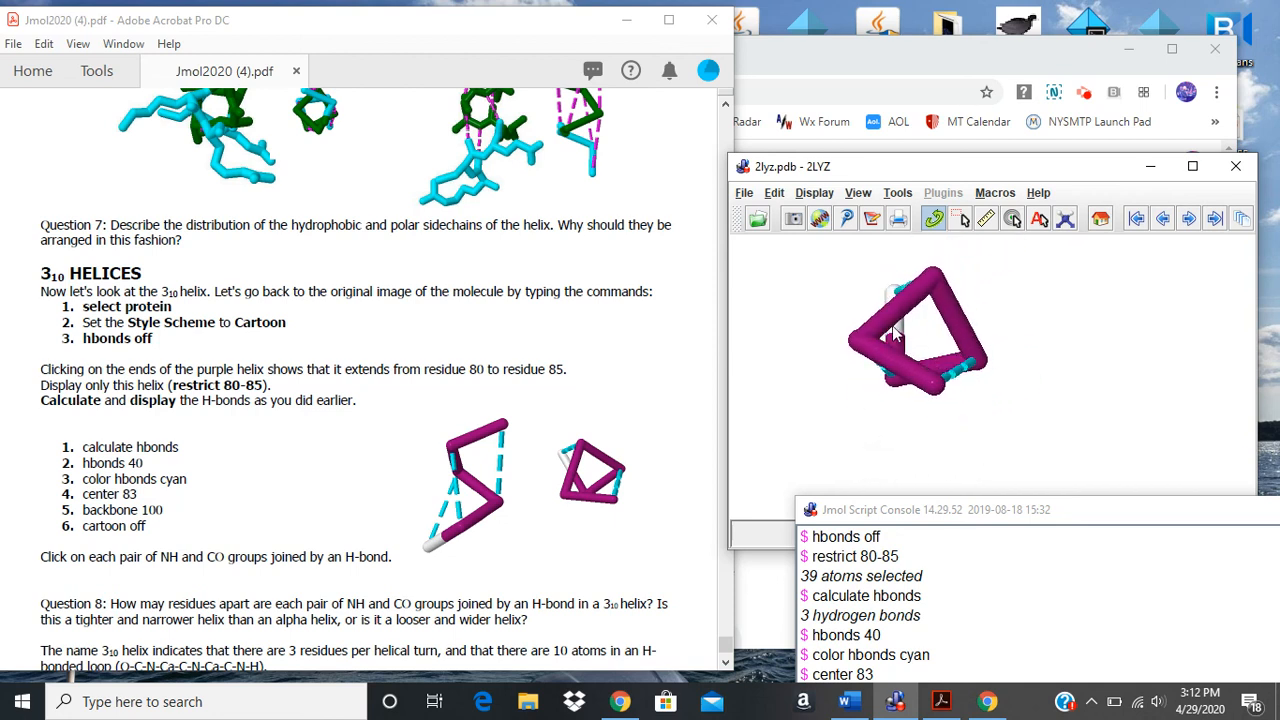
{"action": "left_click_drag", "start_coordinate": [922, 368], "coordinate": [921, 380]}
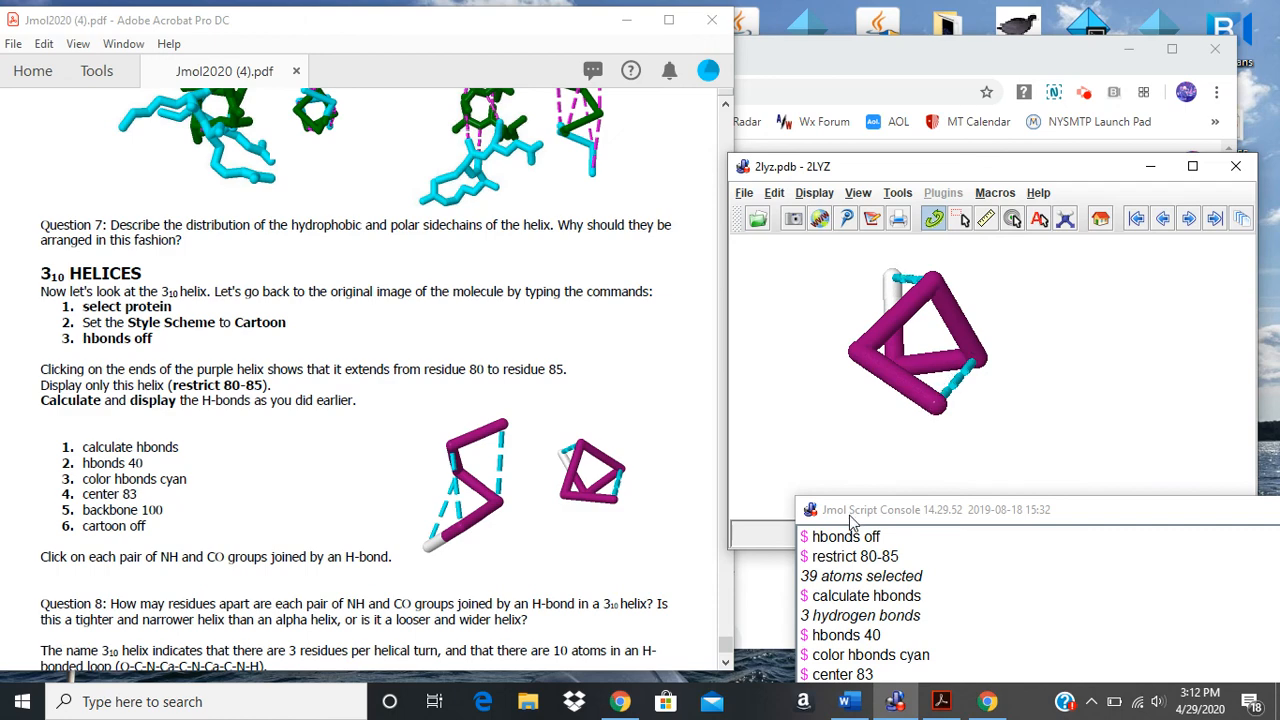
{"action": "scroll", "coordinate": [381, 444], "scroll_direction": "down", "scroll_amount": 2}
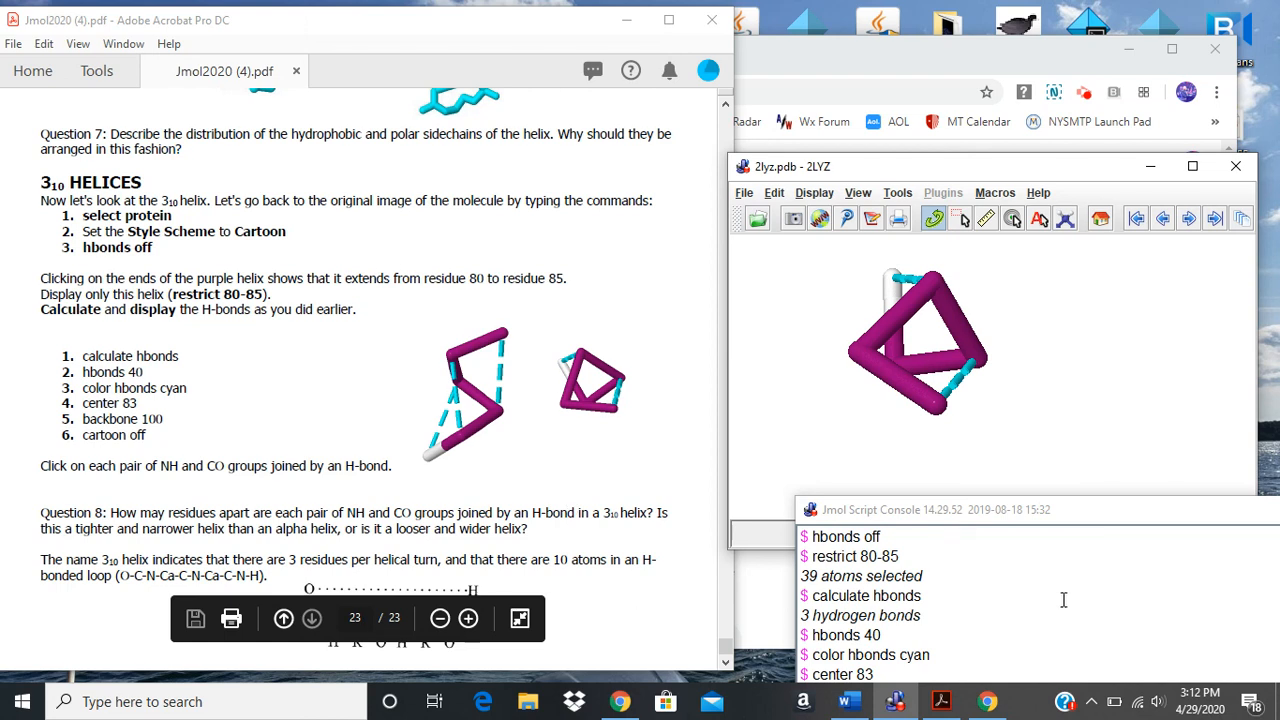
{"action": "left_click_drag", "start_coordinate": [1058, 522], "coordinate": [985, 537]}
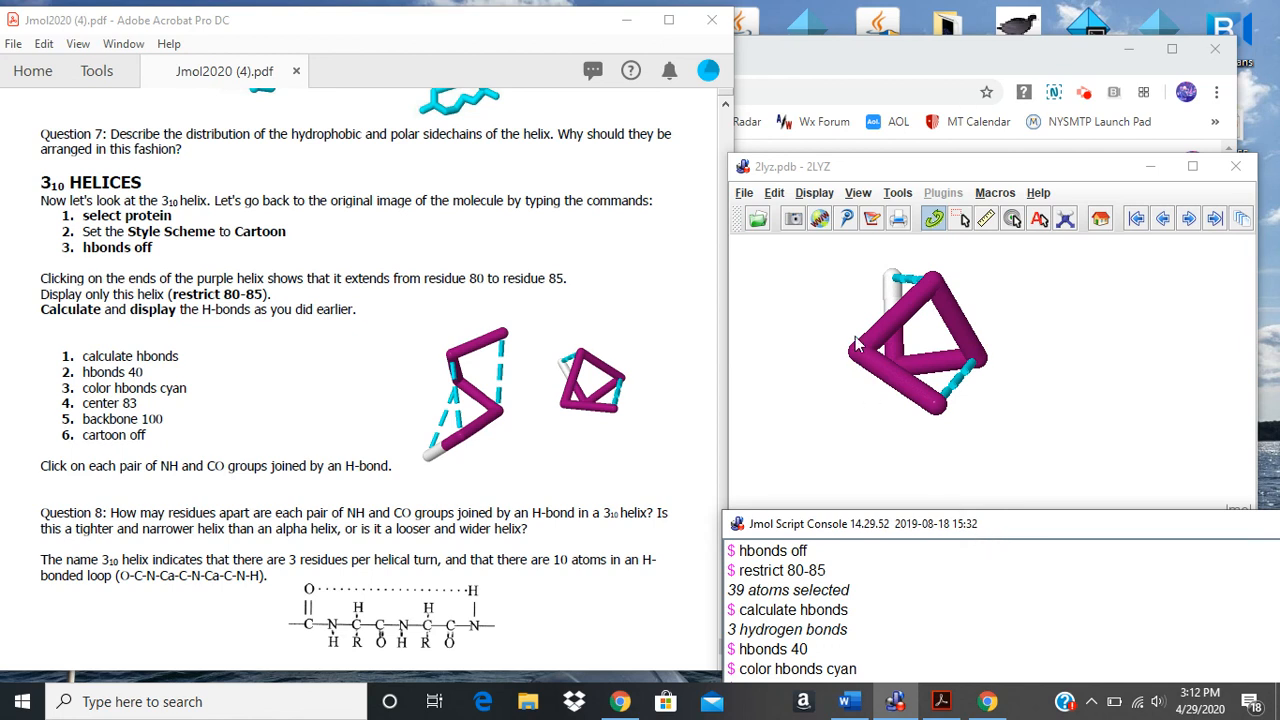
{"action": "mouse_move", "coordinate": [857, 344]}
{"action": "left_click_drag", "start_coordinate": [928, 336], "coordinate": [838, 374]}
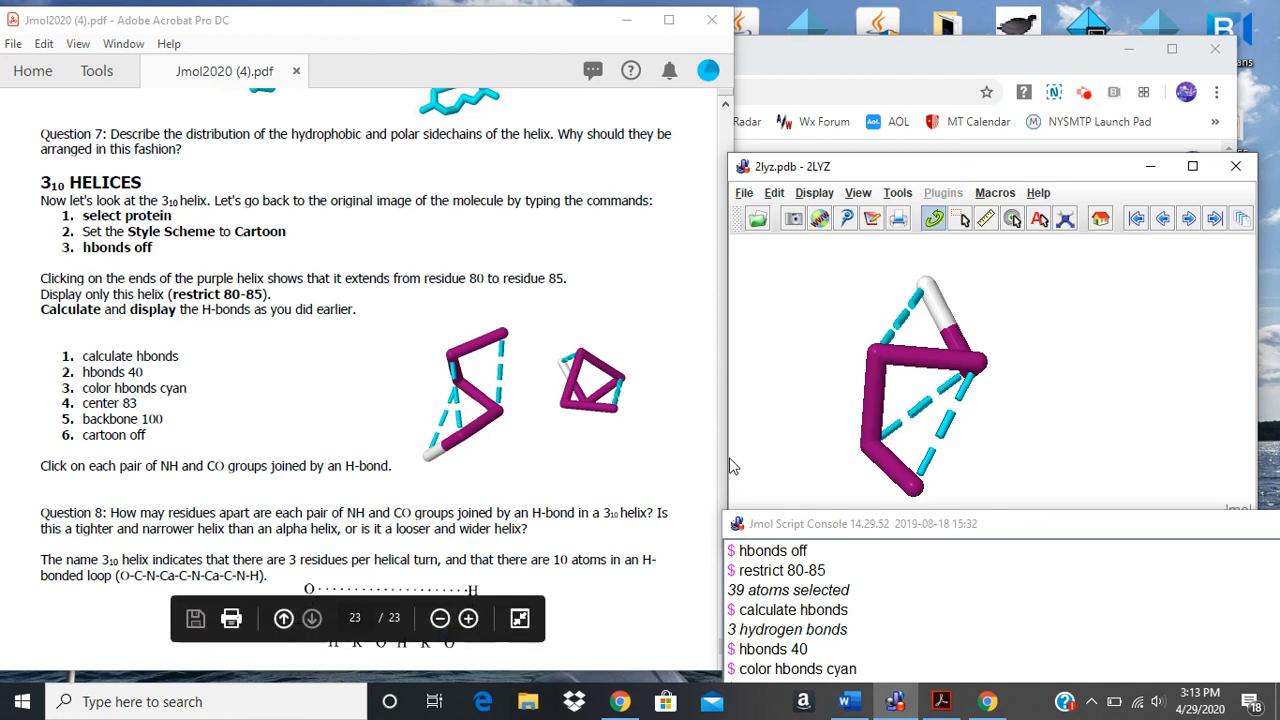
Narrow the model window, move the console up, and review the worksheet from its first page through the display style and surface instructions
{"action": "mouse_move", "coordinate": [722, 466]}
{"action": "left_mouse_down"}
{"action": "mouse_move", "coordinate": [723, 451]}
{"action": "mouse_move", "coordinate": [736, 455]}
{"action": "left_mouse_up"}
{"action": "left_click_drag", "start_coordinate": [757, 509], "coordinate": [914, 391]}
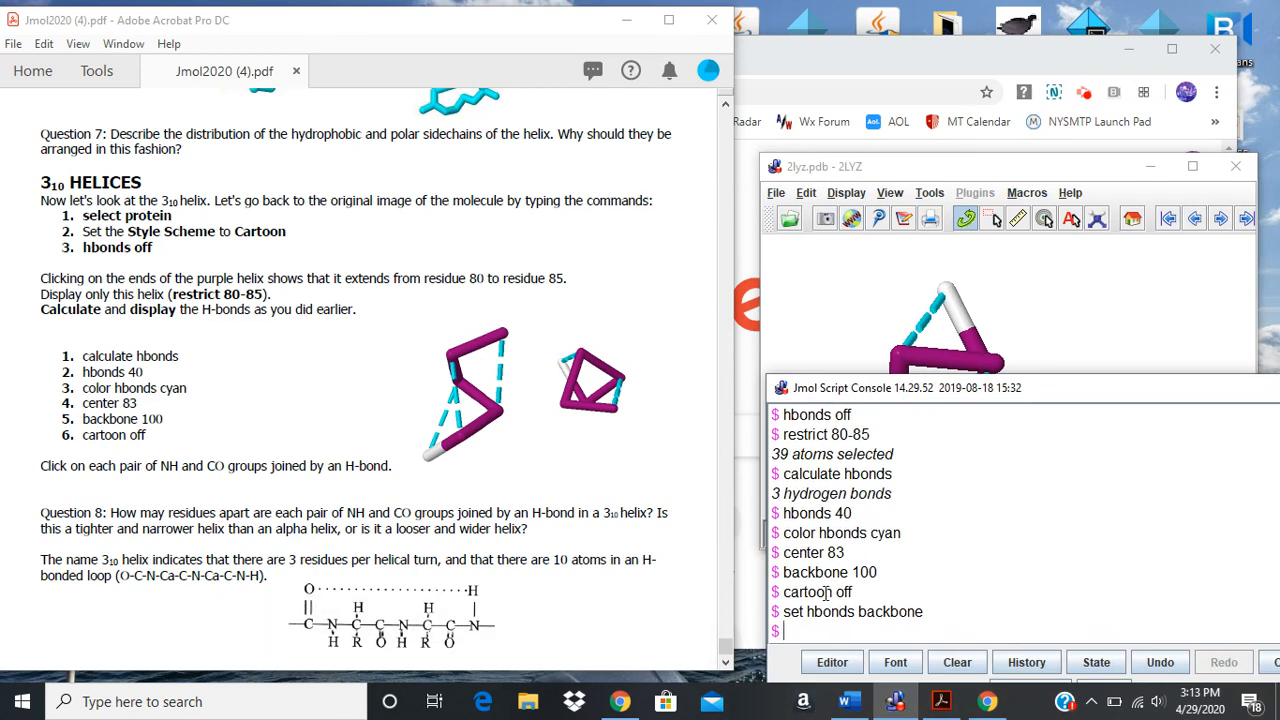
{"action": "left_click_drag", "start_coordinate": [727, 645], "coordinate": [718, 372]}
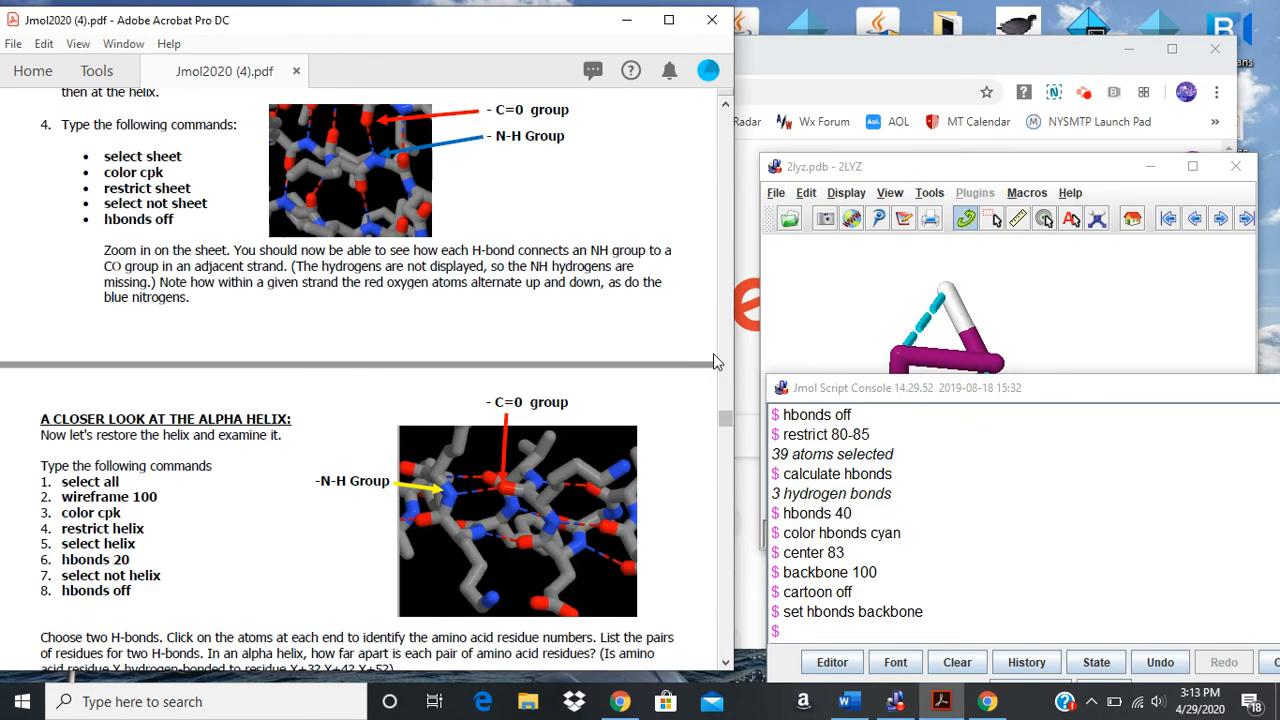
{"action": "left_click_drag", "start_coordinate": [729, 422], "coordinate": [725, 122]}
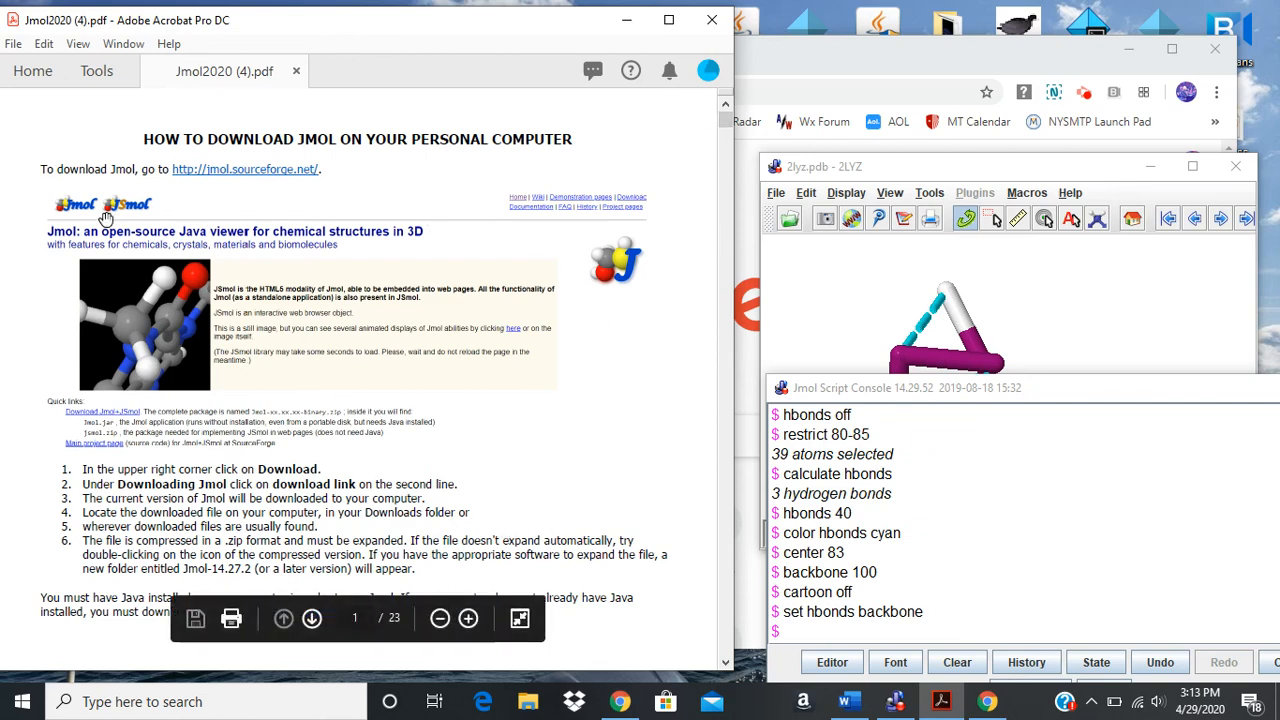
{"action": "scroll", "coordinate": [257, 400], "scroll_direction": "down", "scroll_amount": 10}
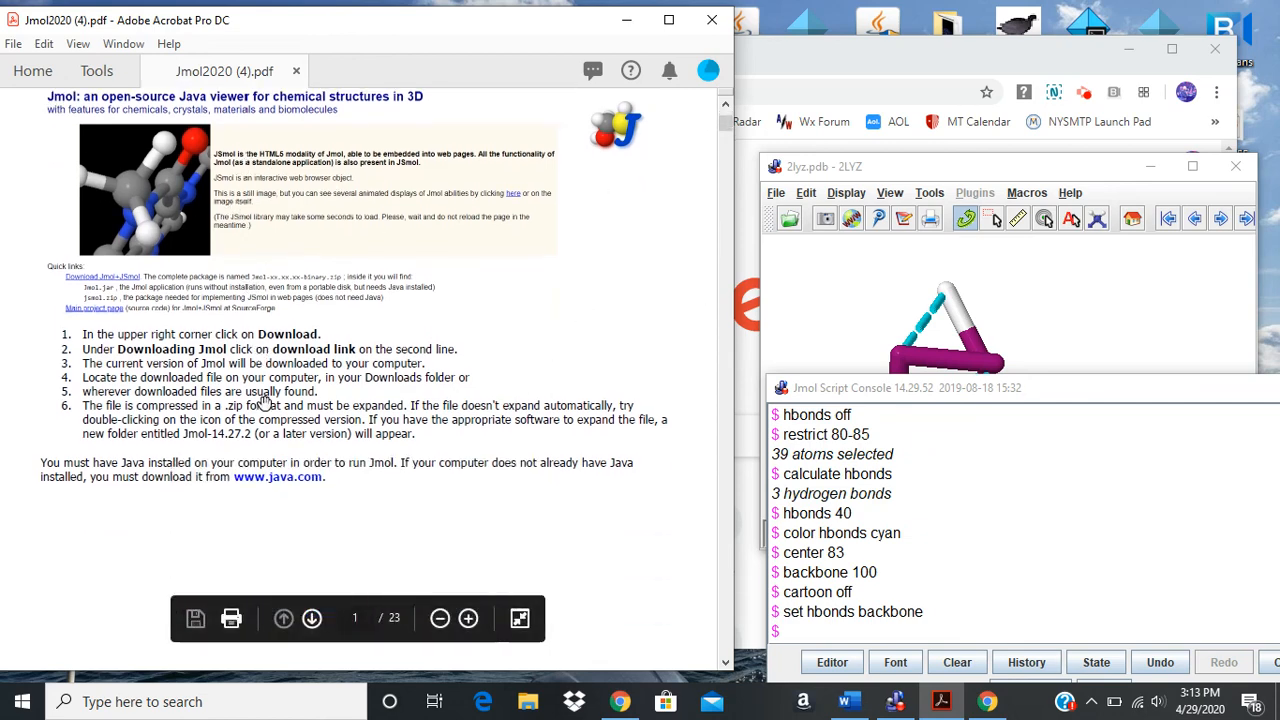
{"action": "scroll", "coordinate": [412, 456], "scroll_direction": "down", "scroll_amount": 5}
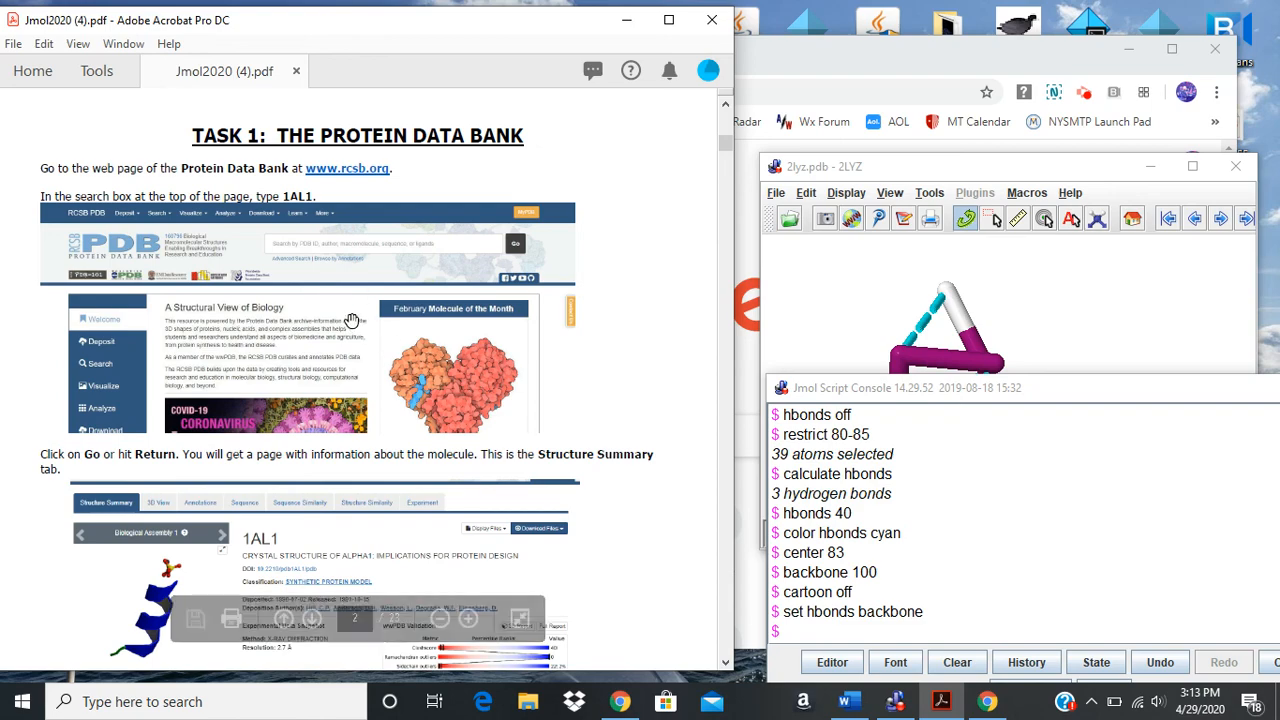
{"action": "scroll", "coordinate": [350, 330], "scroll_direction": "down", "scroll_amount": 15}
{"action": "scroll", "coordinate": [380, 380], "scroll_direction": "down", "scroll_amount": 15}
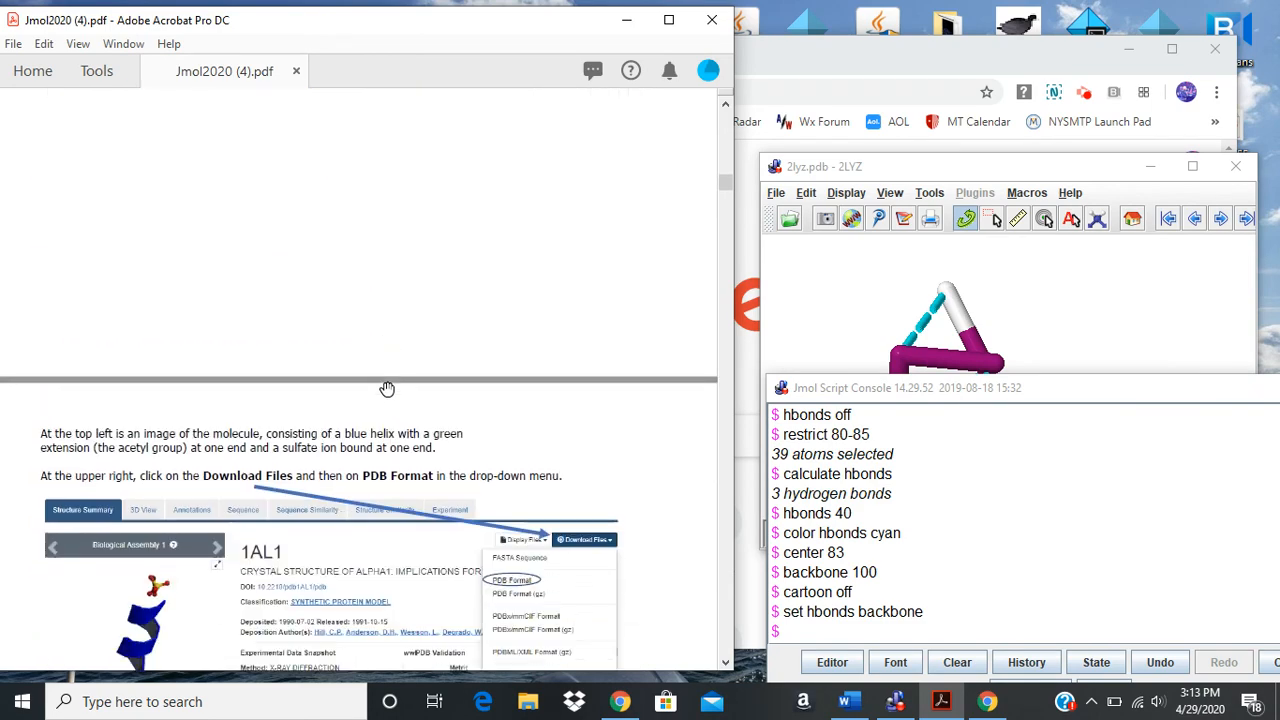
{"action": "scroll", "coordinate": [387, 390], "scroll_direction": "down", "scroll_amount": 15}
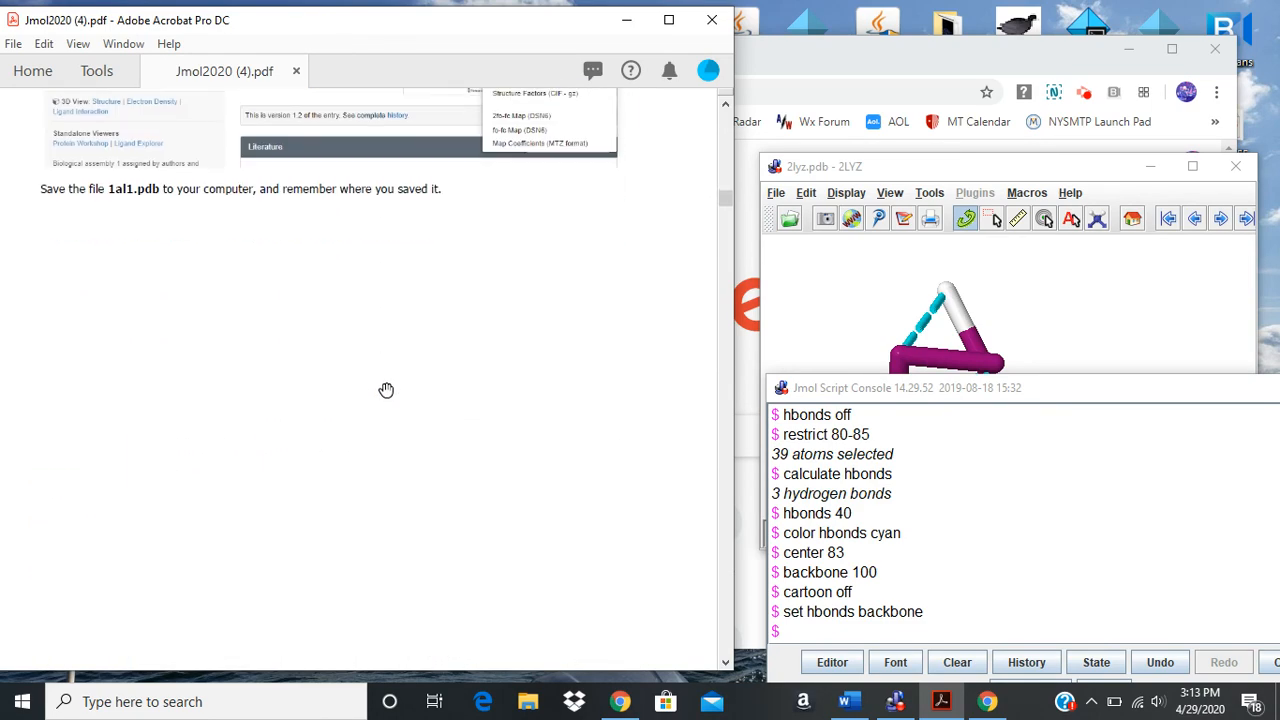
{"action": "scroll", "coordinate": [397, 434], "scroll_direction": "down", "scroll_amount": 15}
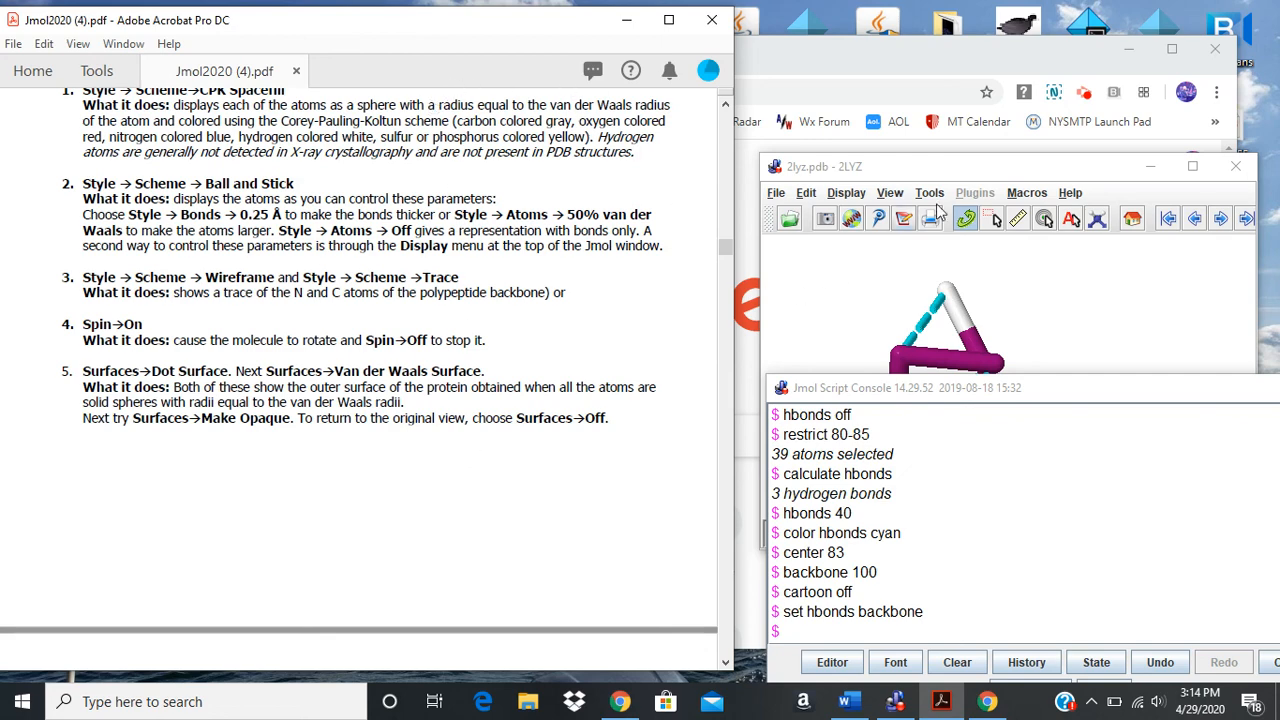
Maximize the model window in front of the console and rotate the 3₁₀ helix to identify the residues along its backbone
{"action": "left_click", "coordinate": [1192, 167]}
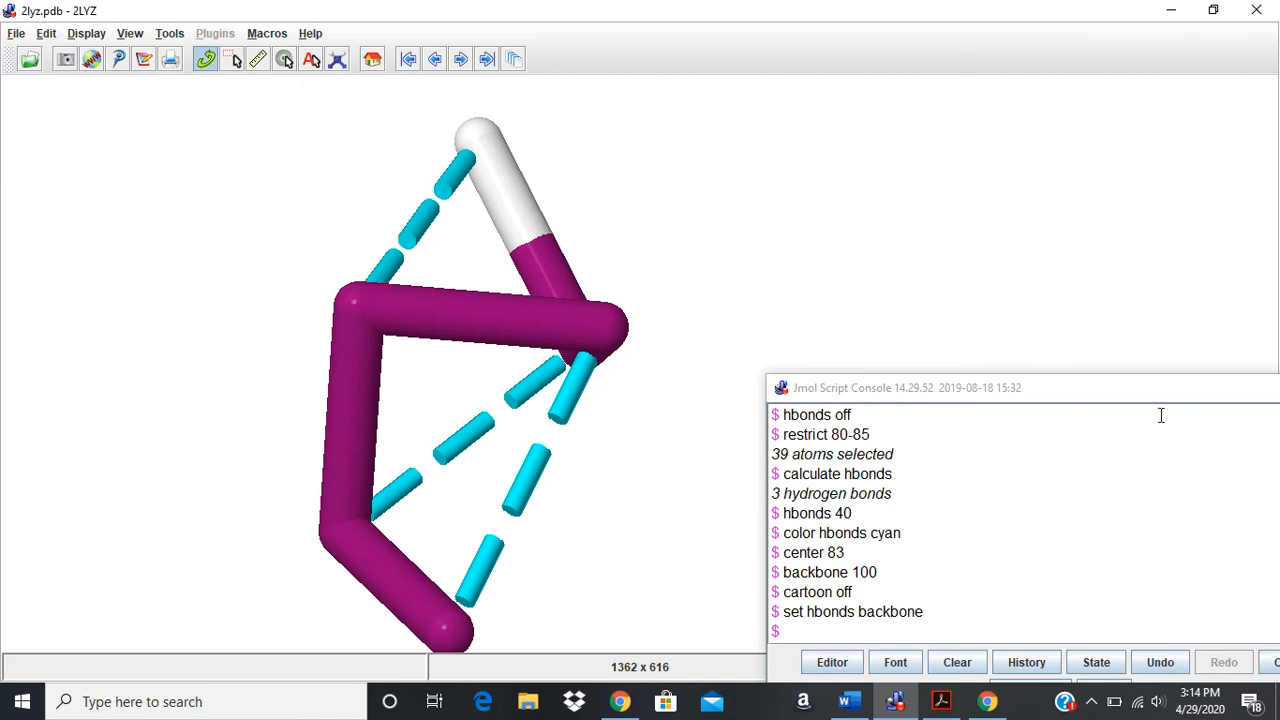
{"action": "left_click_drag", "start_coordinate": [1245, 392], "coordinate": [837, 397]}
{"action": "left_click", "coordinate": [951, 394]}
{"action": "left_click_drag", "start_coordinate": [686, 377], "coordinate": [594, 360]}
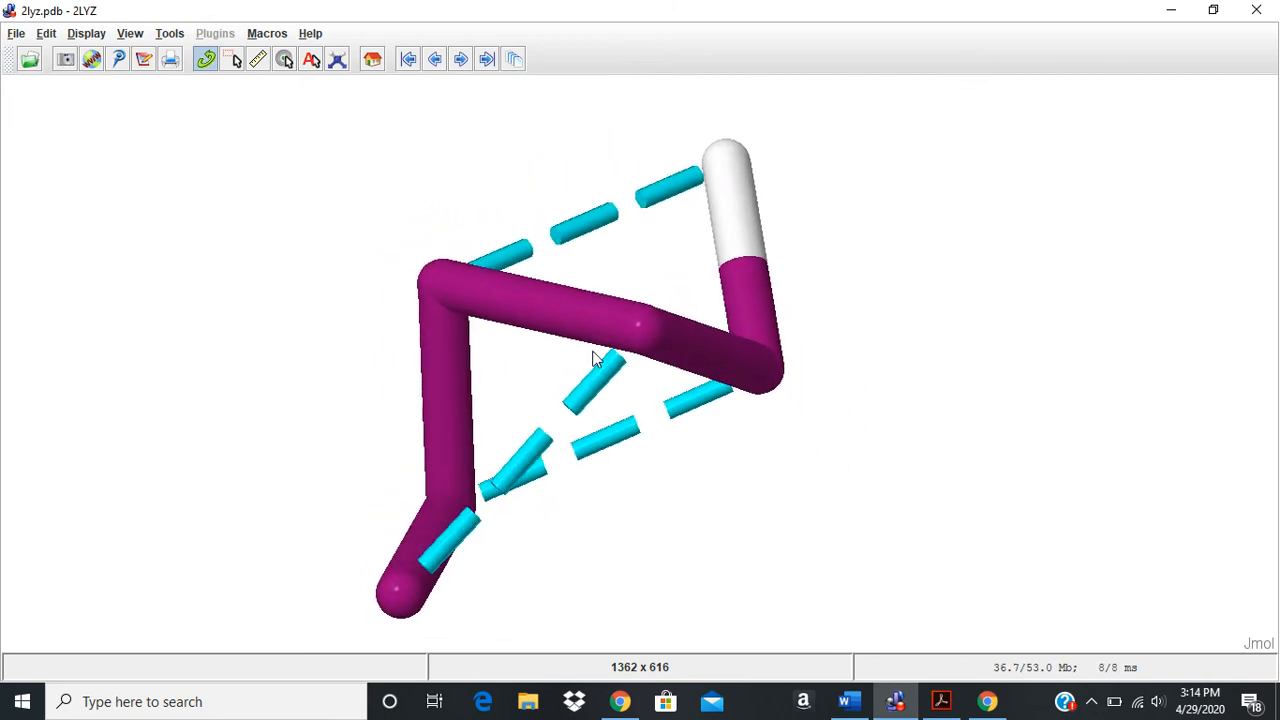
{"action": "mouse_move", "coordinate": [441, 348]}
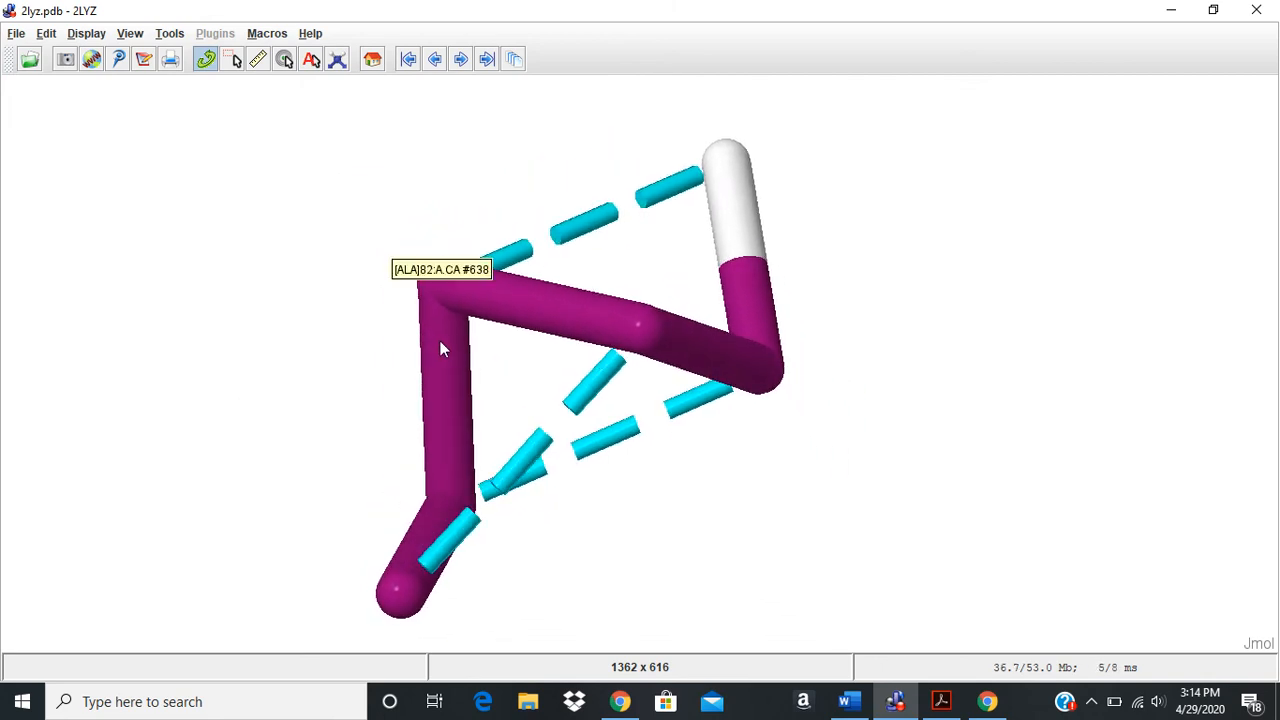